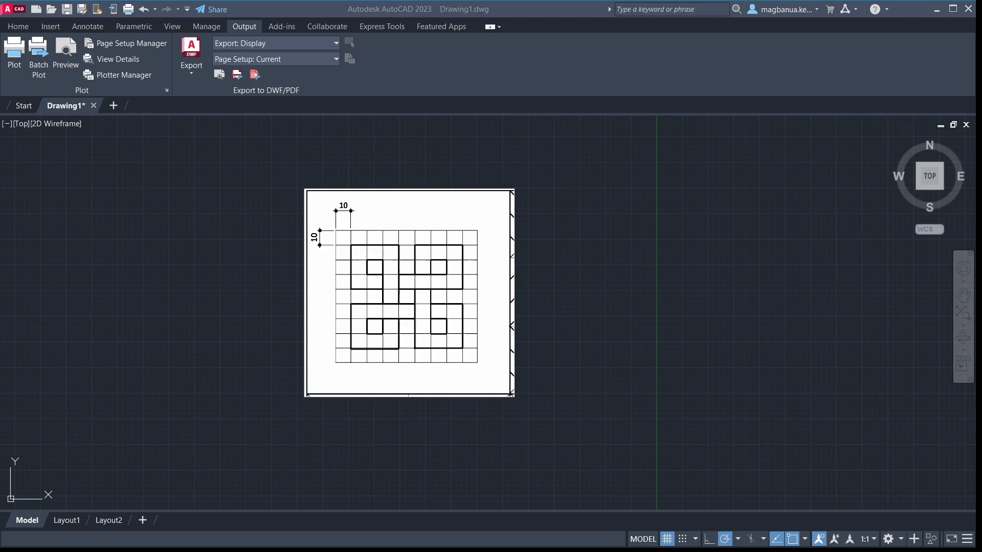
Examine the reference image's grid pattern, its cell spacing and the bold interlocking outline.
middle_drag(560, 250, 460, 254)
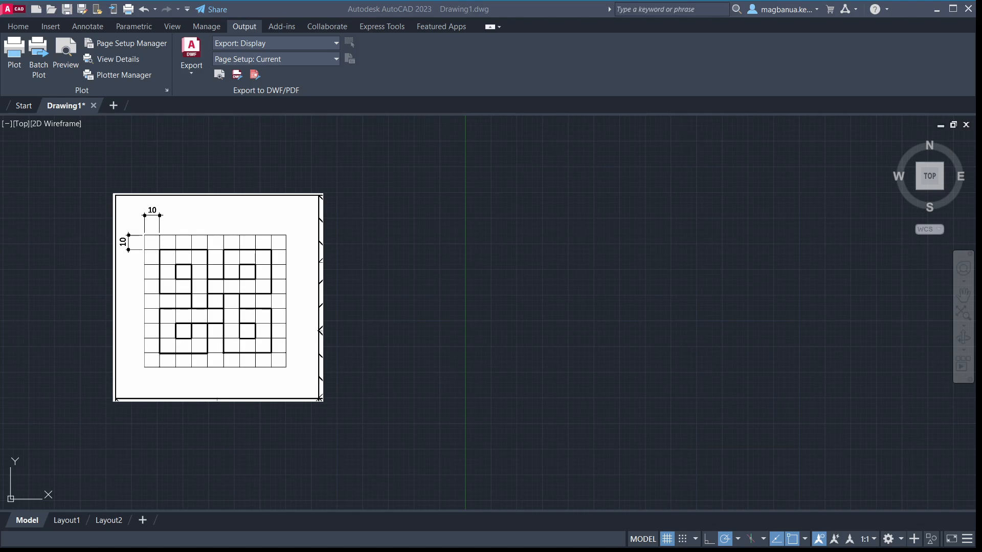
scroll(450, 237, down, 2)
scroll(382, 240, up, 2)
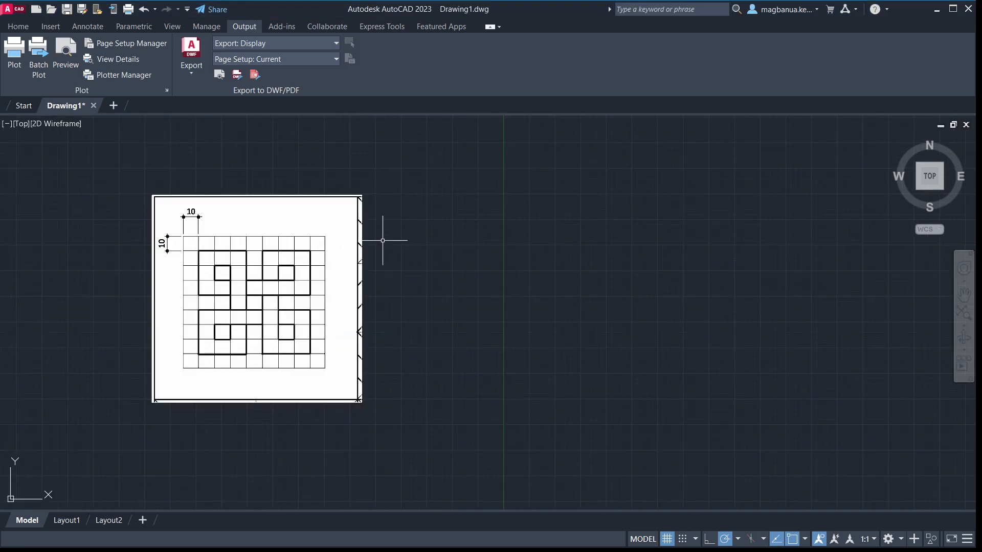
middle_drag(401, 240, 601, 238)
scroll(471, 248, up, 2)
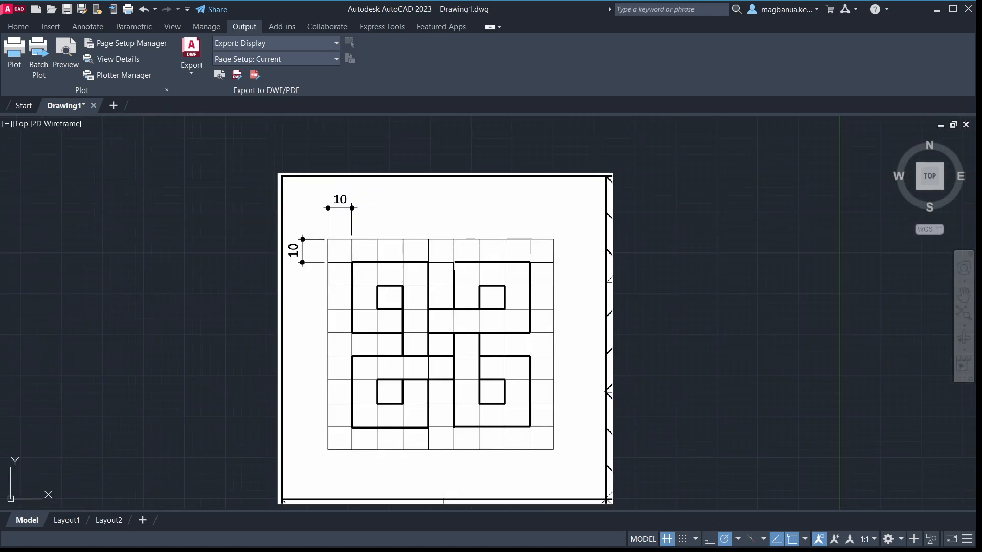
middle_drag(629, 279, 534, 257)
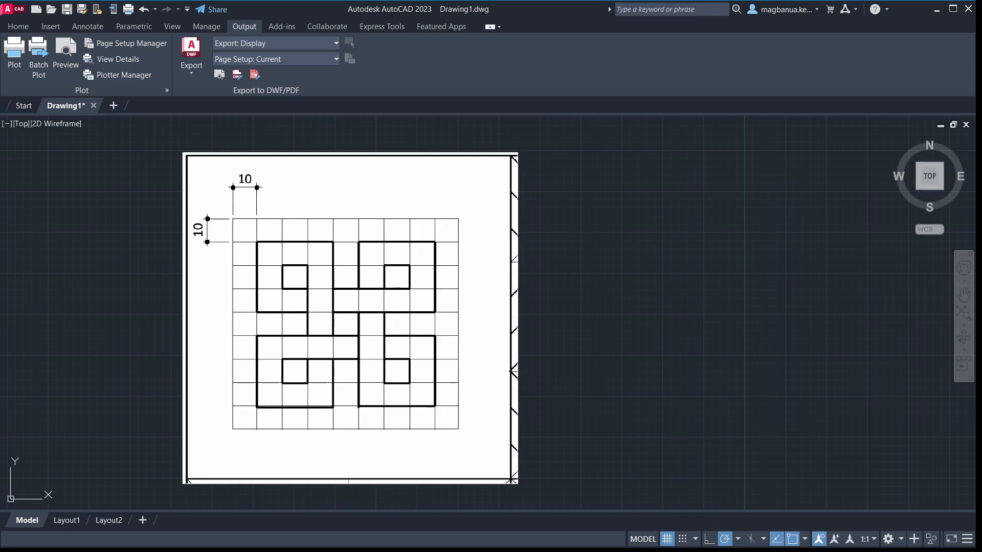
key(Return)
scroll(573, 308, down, 4)
middle_drag(615, 307, 432, 267)
scroll(543, 325, down, 2)
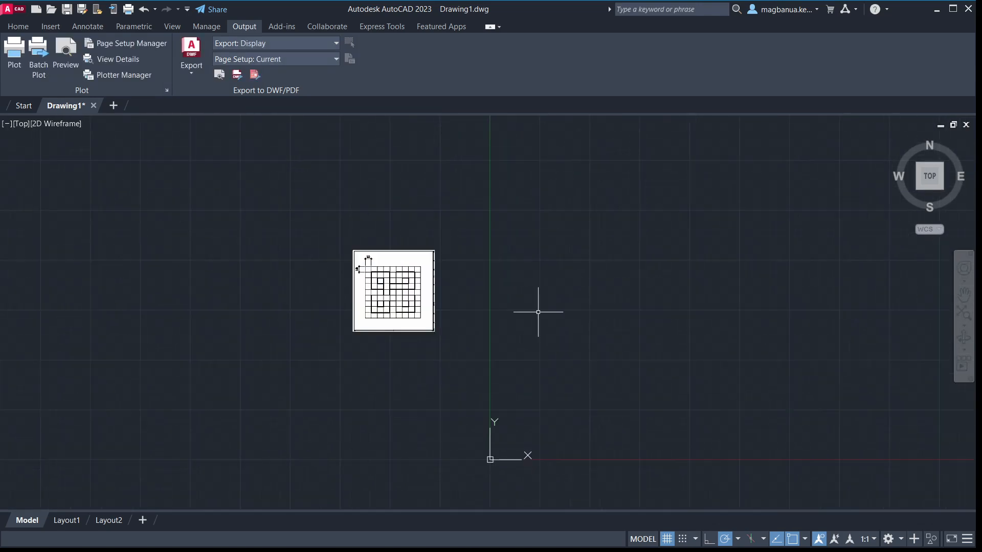
scroll(537, 311, up, 2)
middle_drag(468, 306, 388, 326)
click(292, 297)
click(226, 284)
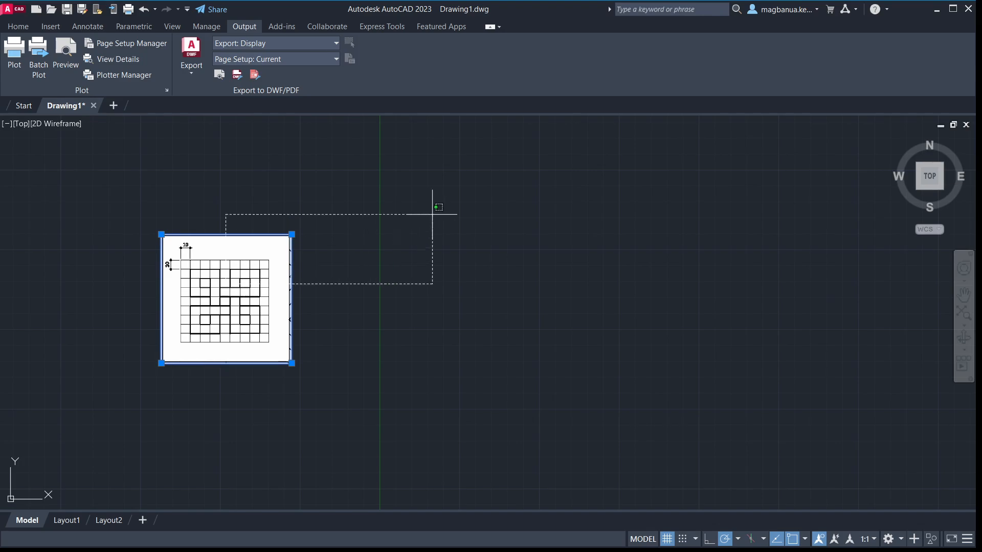
click(251, 270)
click(230, 278)
click(276, 282)
click(238, 283)
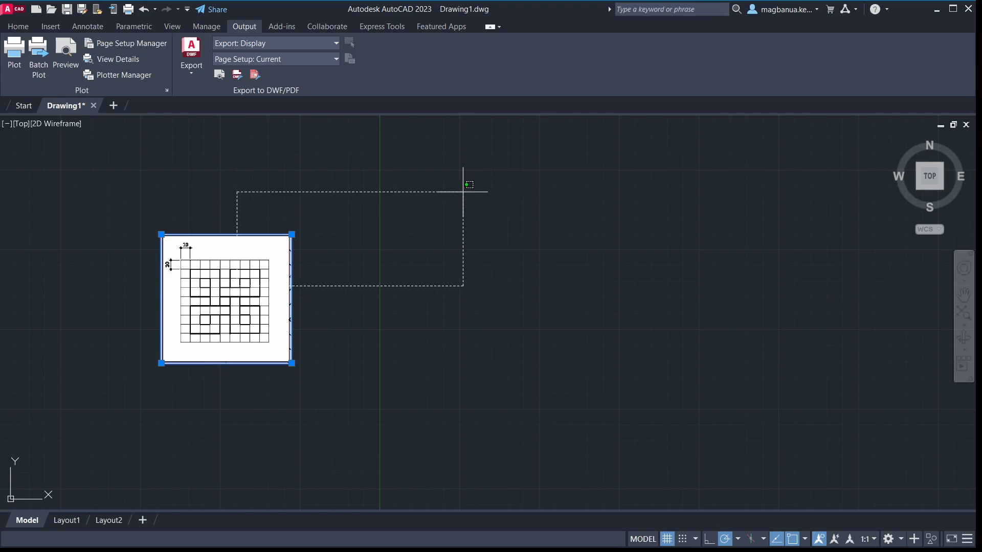
click(401, 220)
key(Escape)
middle_drag(435, 309, 409, 291)
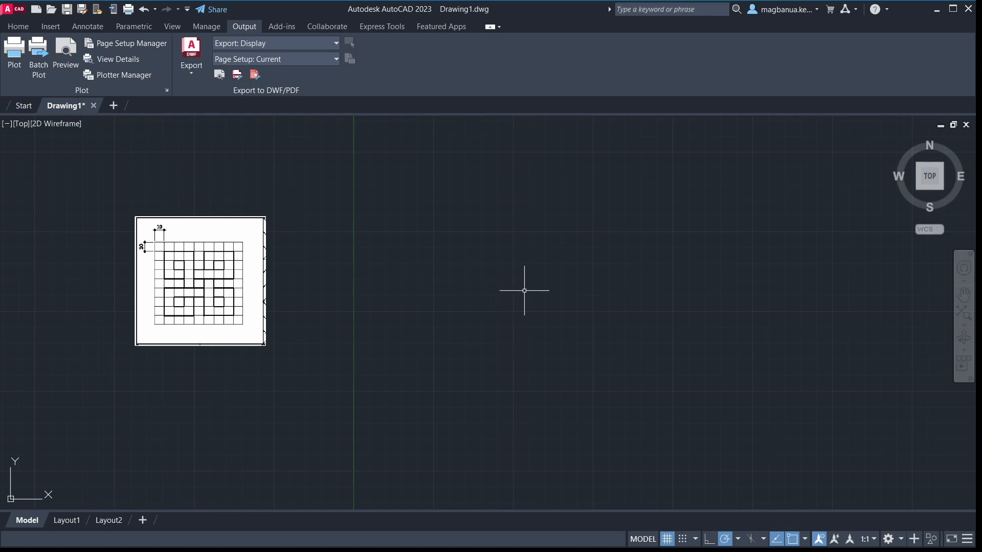
Study the reference grid again to work out the outer square's size from its cells.
middle_drag(524, 291, 467, 275)
scroll(117, 247, up, 2)
middle_drag(117, 247, 360, 251)
scroll(360, 250, up, 2)
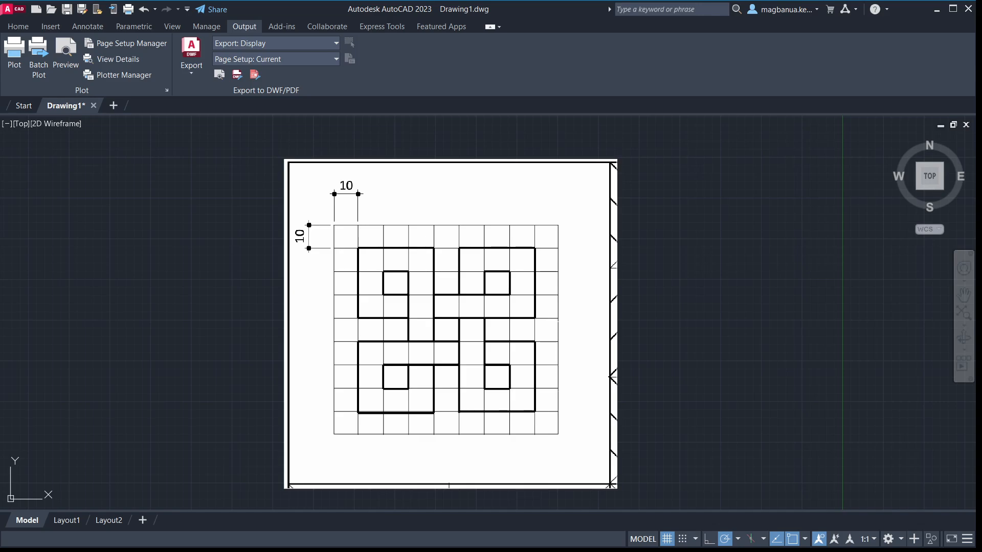
middle_drag(433, 287, 367, 275)
scroll(572, 290, down, 4)
middle_drag(578, 288, 311, 275)
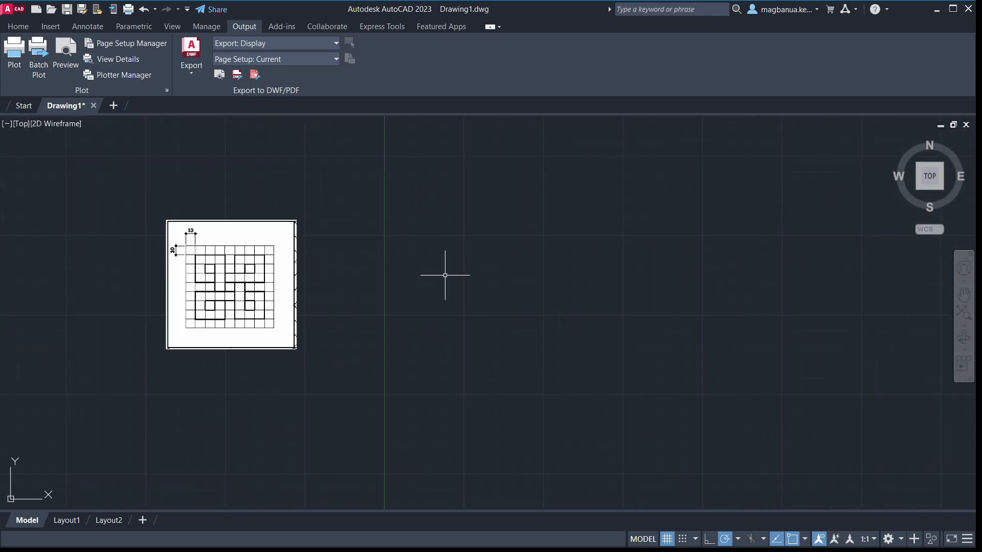
mouse_move(529, 279)
middle_down()
mouse_move(407, 261)
mouse_move(371, 309)
middle_up()
scroll(408, 263, down, 2)
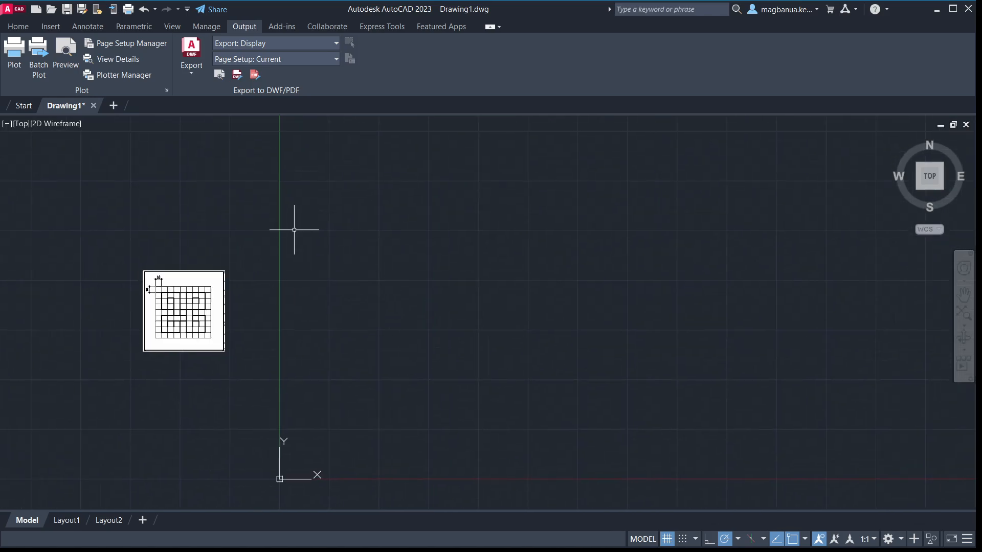
Draw the square's left side downward and its bottom side to the right as connected 90-unit lines beside the reference image.
click(50, 26)
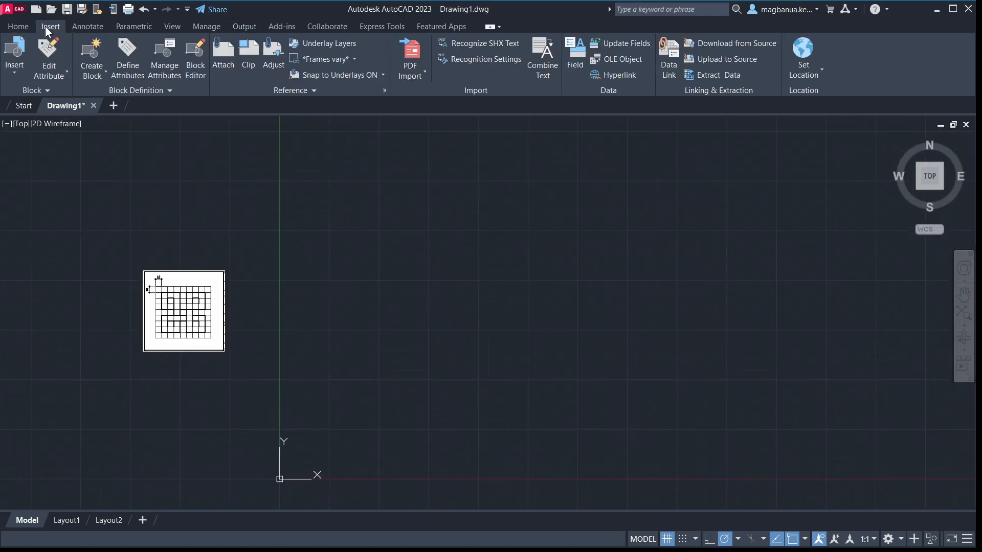
middle_drag(455, 259, 340, 237)
click(18, 26)
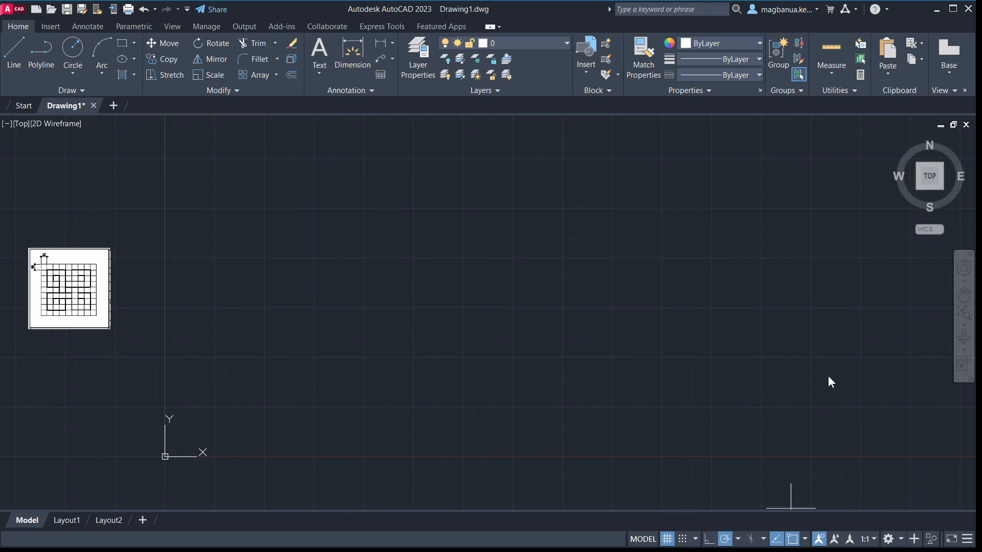
click(728, 540)
click(726, 540)
middle_drag(444, 374, 469, 426)
click(358, 235)
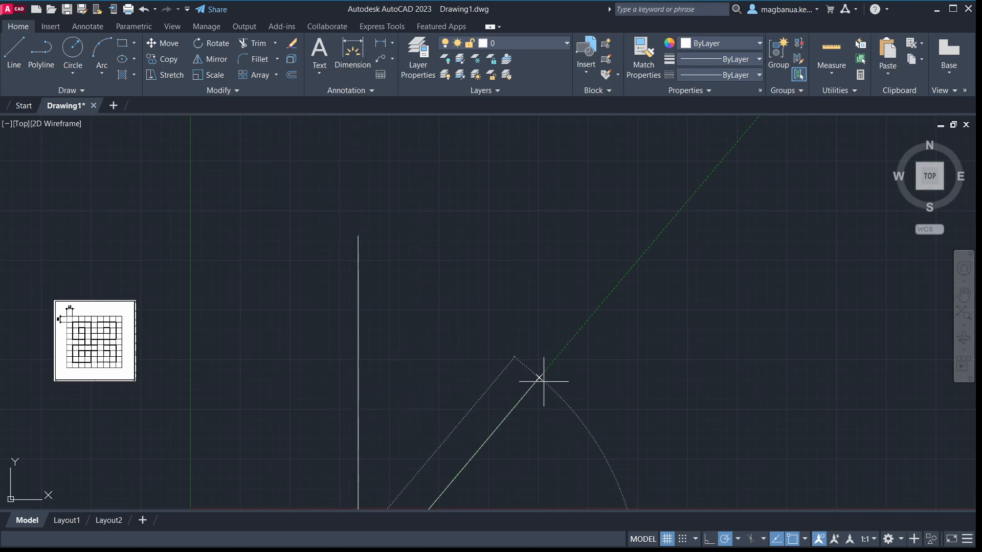
middle_drag(559, 413, 567, 239)
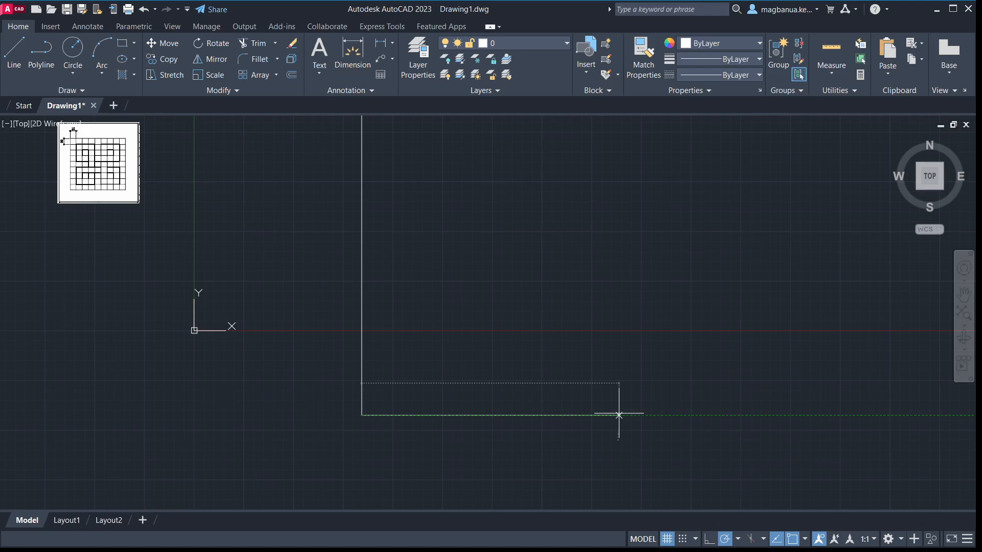
text(90)
key(Return)
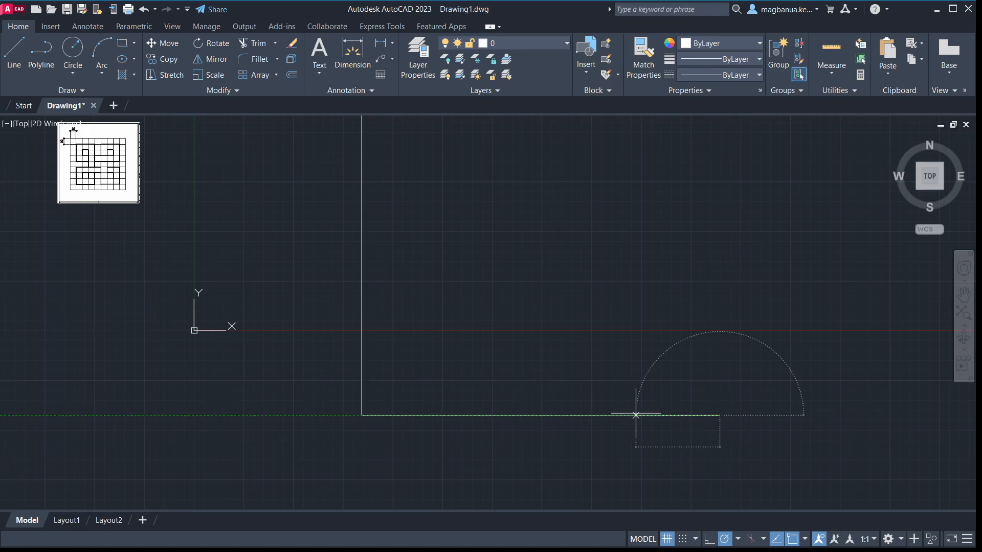
Complete the 90-unit square with a right side level with the start point and a top side closing the outline.
middle_drag(725, 278, 709, 410)
scroll(622, 319, down, 5)
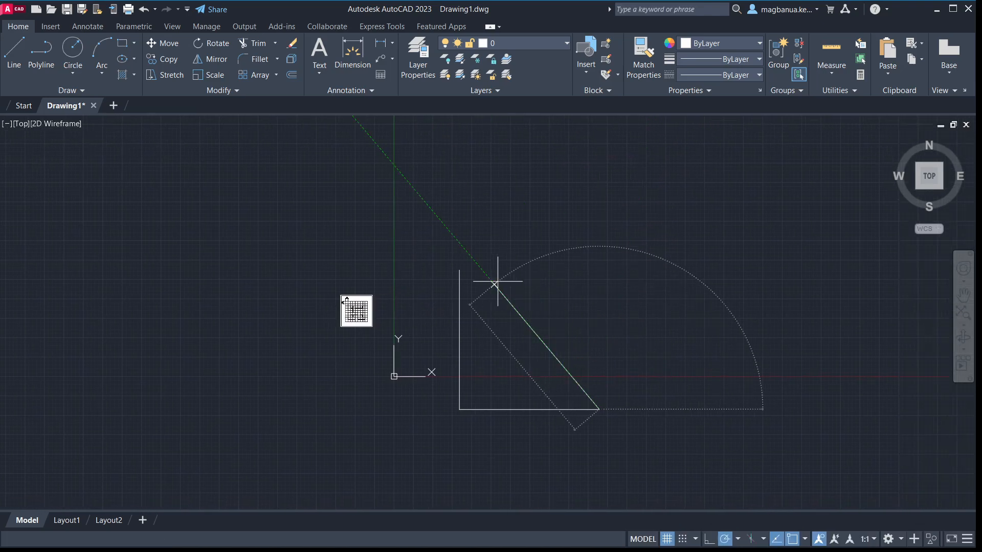
middle_drag(500, 281, 478, 286)
scroll(478, 287, up, 2)
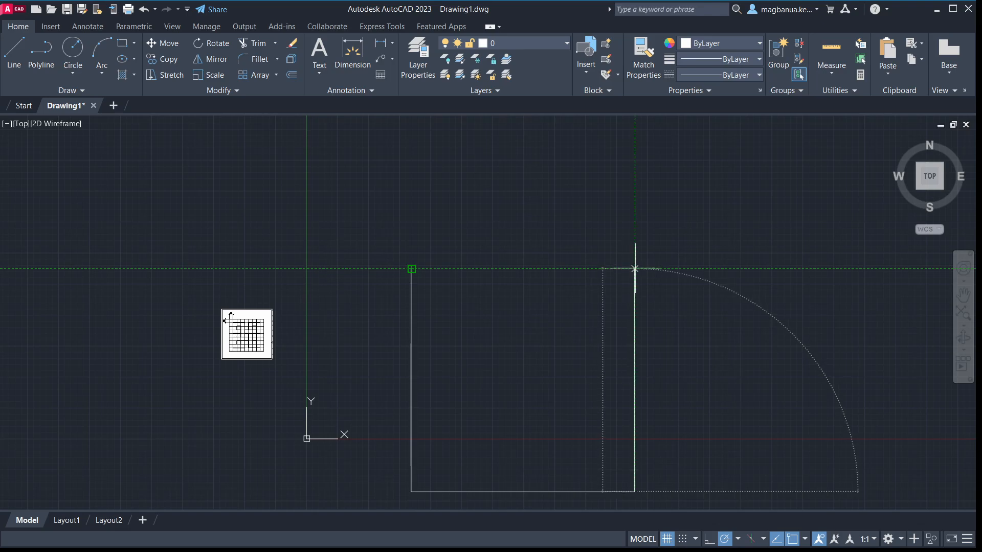
click(634, 269)
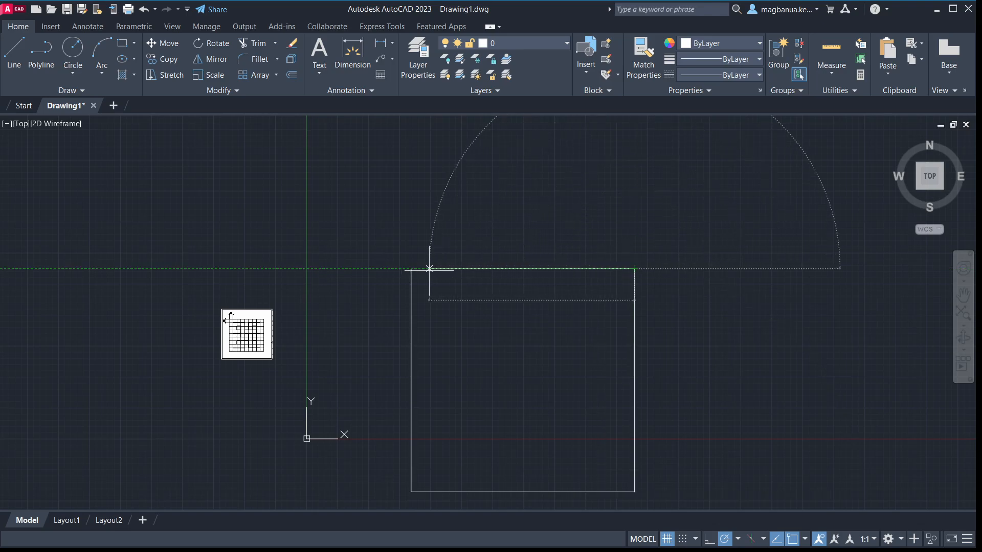
click(412, 268)
key(Escape)
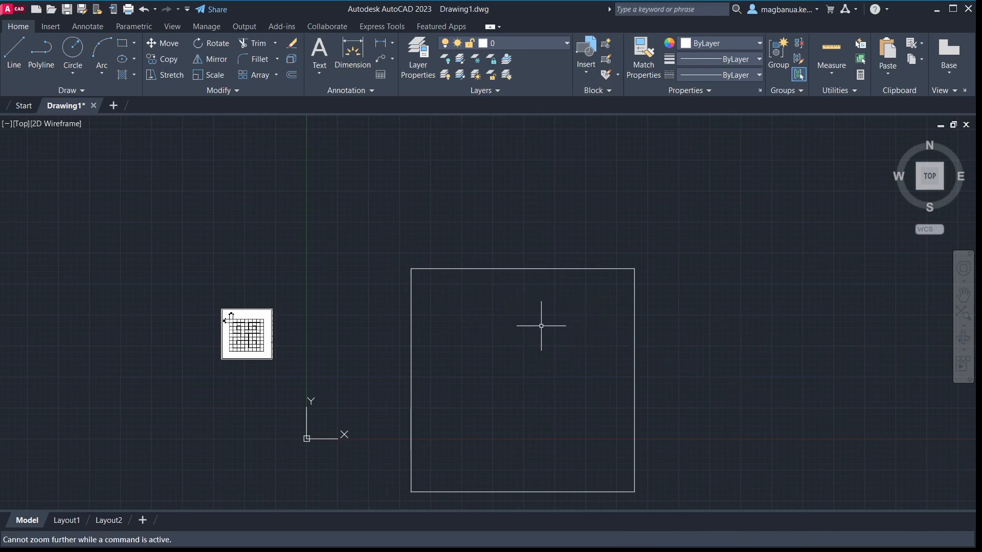
Select all four sides of the square and move them up and to the right, clear above the X axis.
scroll(542, 325, down, 4)
click(541, 304)
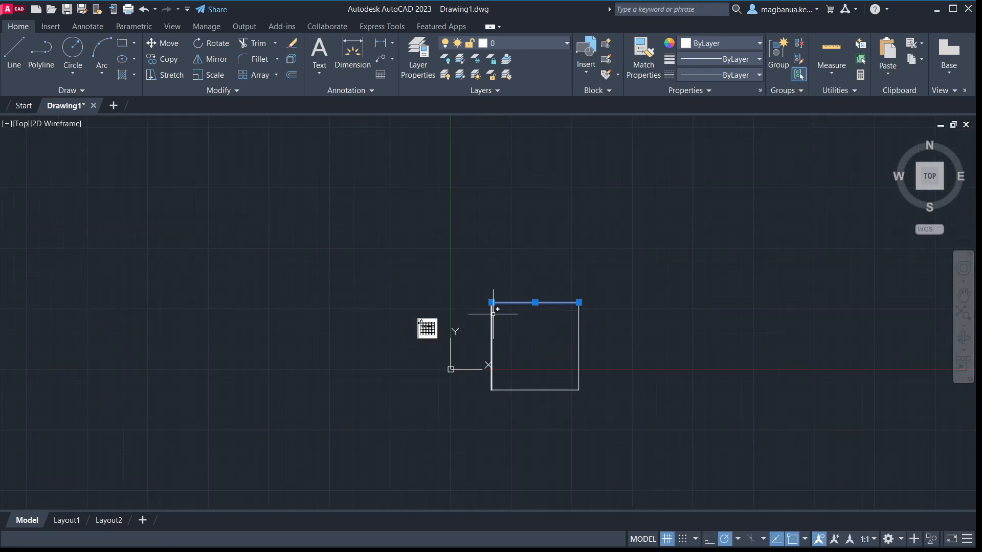
click(482, 282)
click(607, 401)
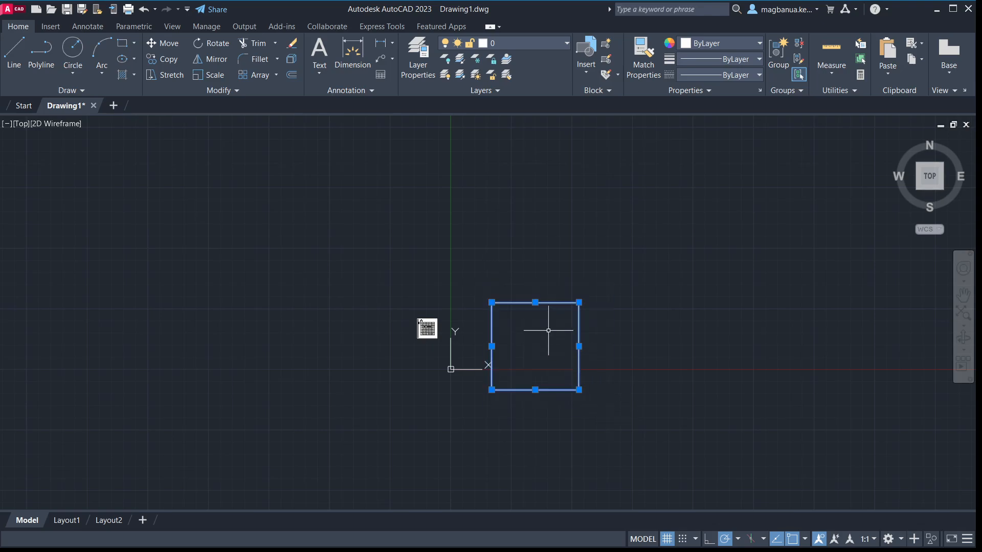
click(541, 332)
drag(565, 308, 576, 272)
click(540, 334)
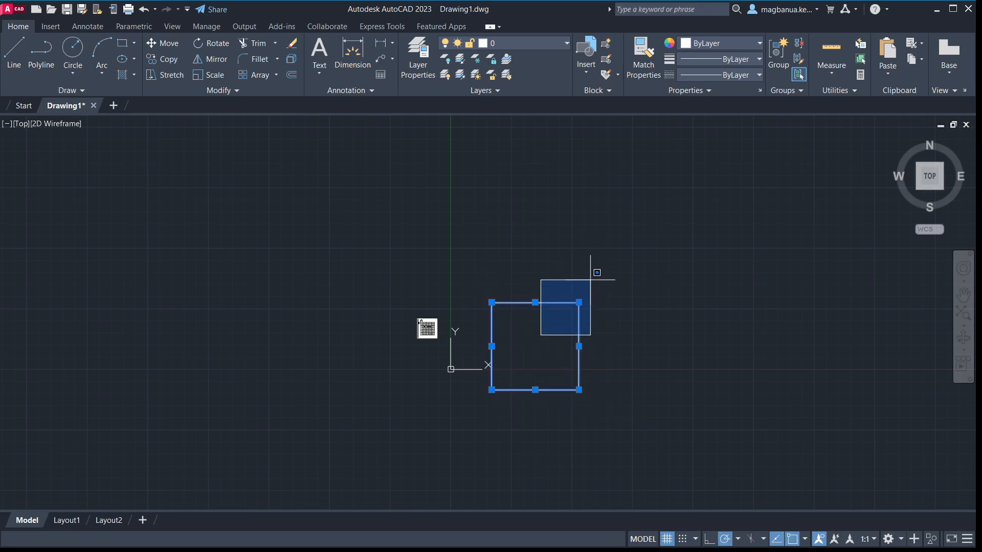
click(591, 279)
drag(517, 303, 557, 226)
middle_drag(684, 279, 591, 317)
scroll(520, 307, up, 4)
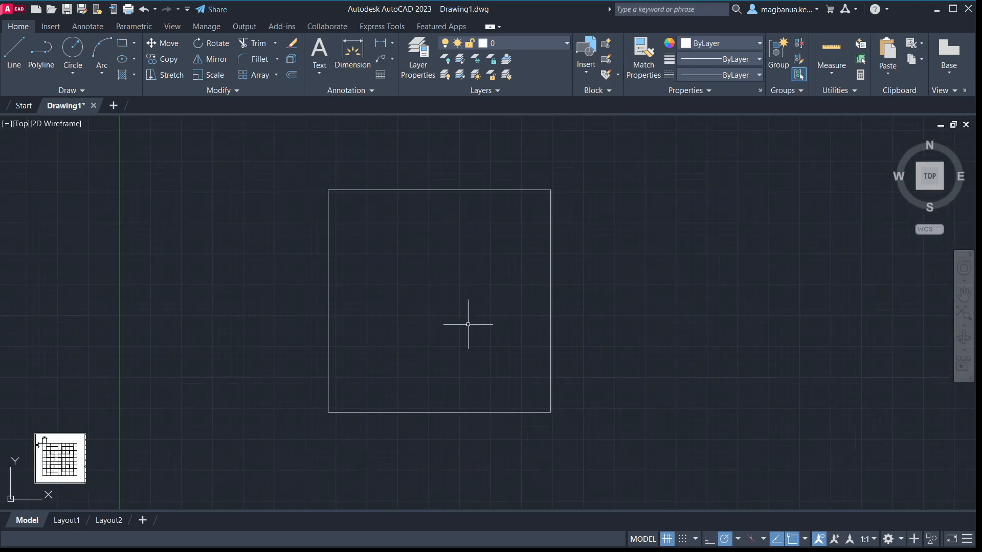
Move the reference image to just above the square's upper-left corner.
scroll(423, 332, down, 2)
click(181, 413)
click(192, 410)
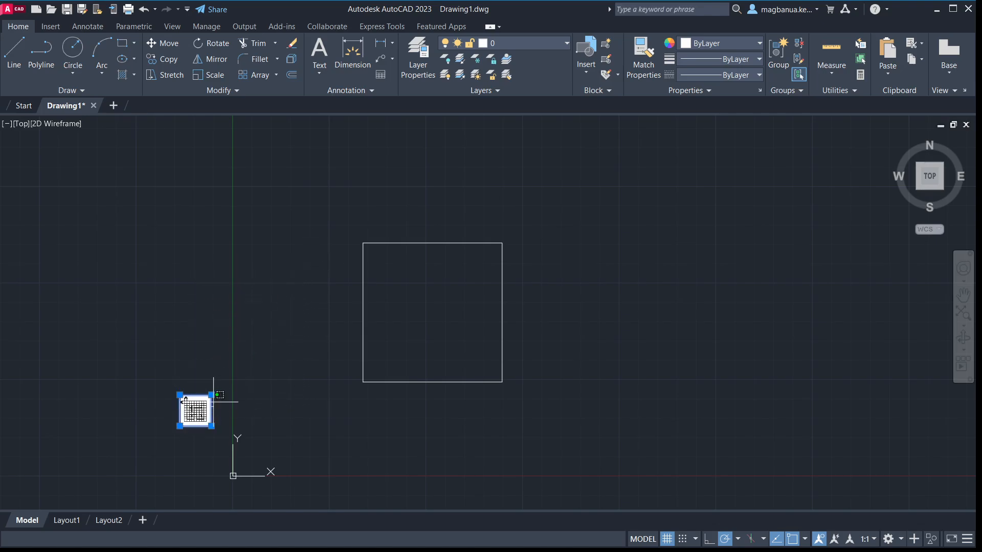
click(242, 409)
drag(190, 399, 343, 174)
click(200, 388)
scroll(337, 212, up, 6)
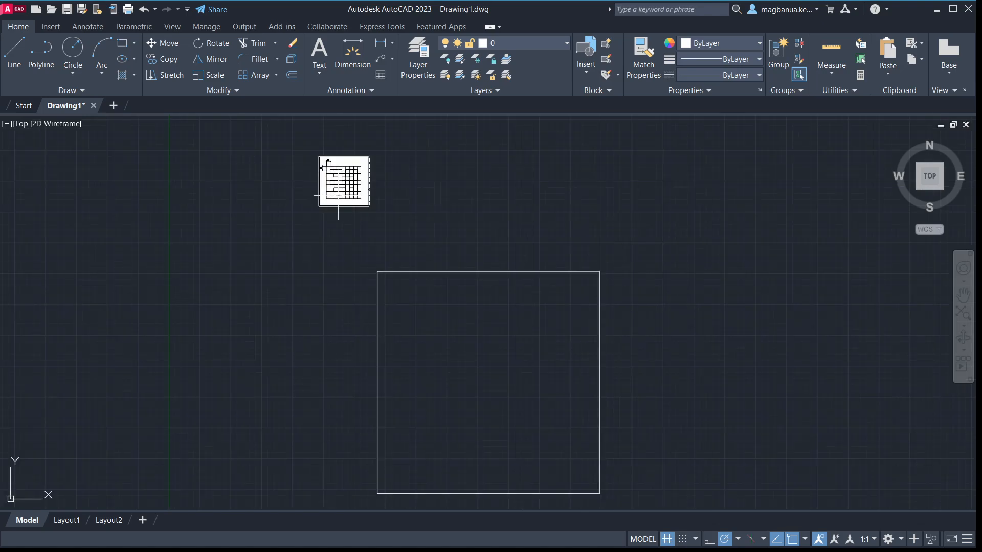
middle_drag(335, 217, 336, 329)
scroll(304, 275, up, 2)
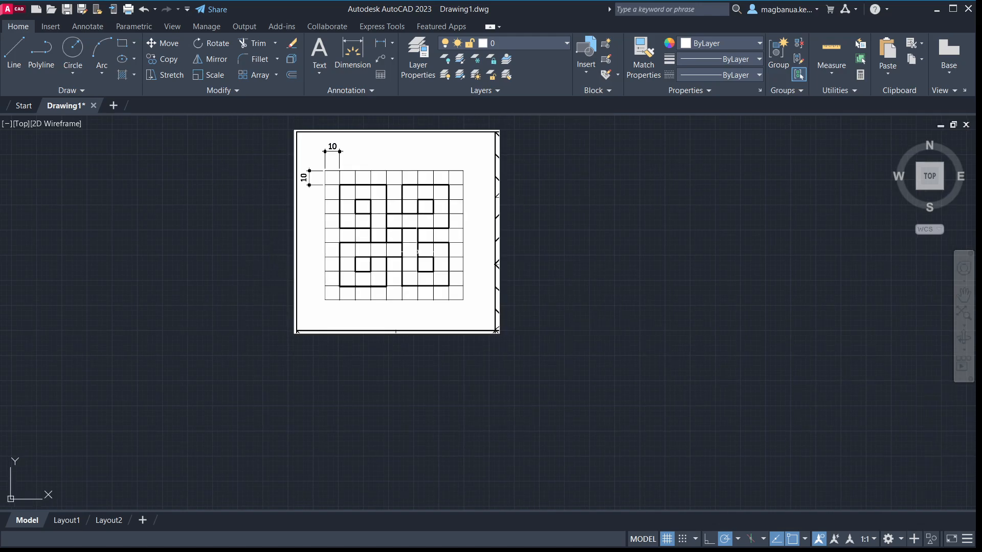
scroll(458, 307, down, 6)
middle_drag(532, 373, 390, 266)
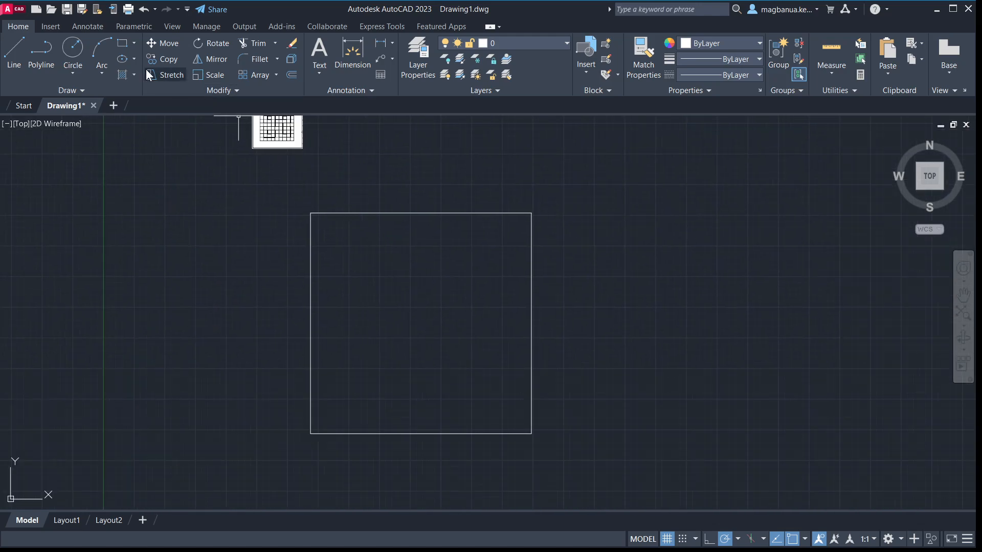
click(13, 45)
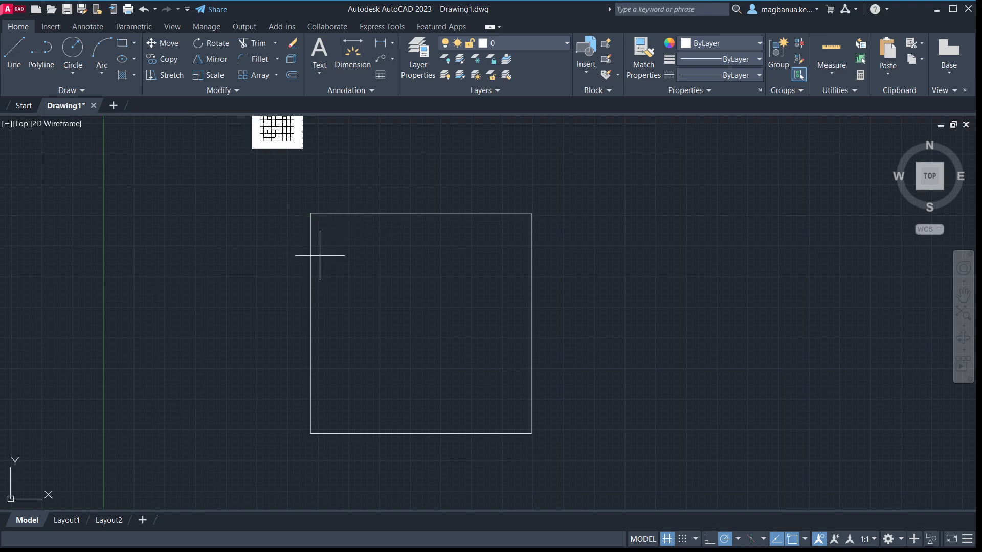
click(310, 213)
key(Escape)
Offset the square's left side 10 units inward to create the first vertical grid line.
click(310, 339)
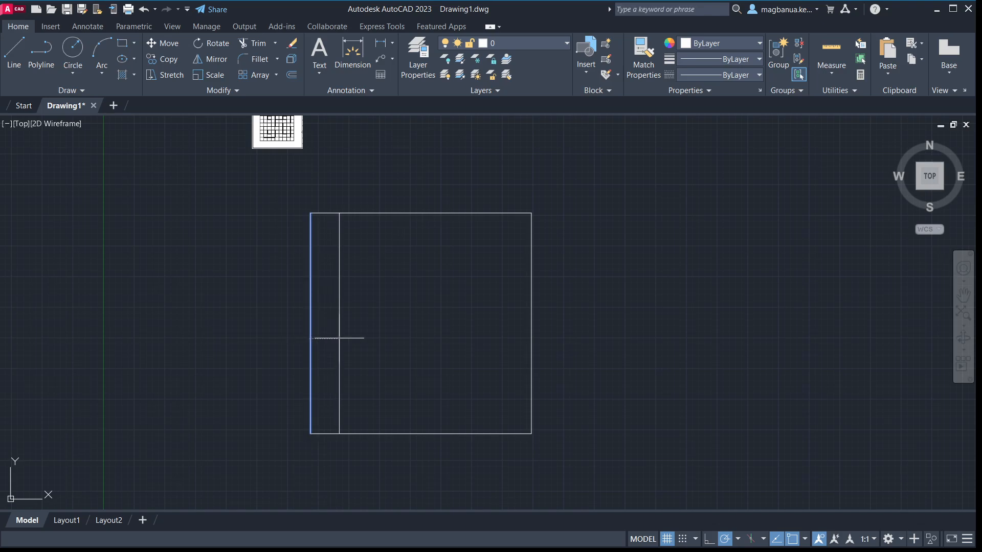
scroll(312, 335, up, 2)
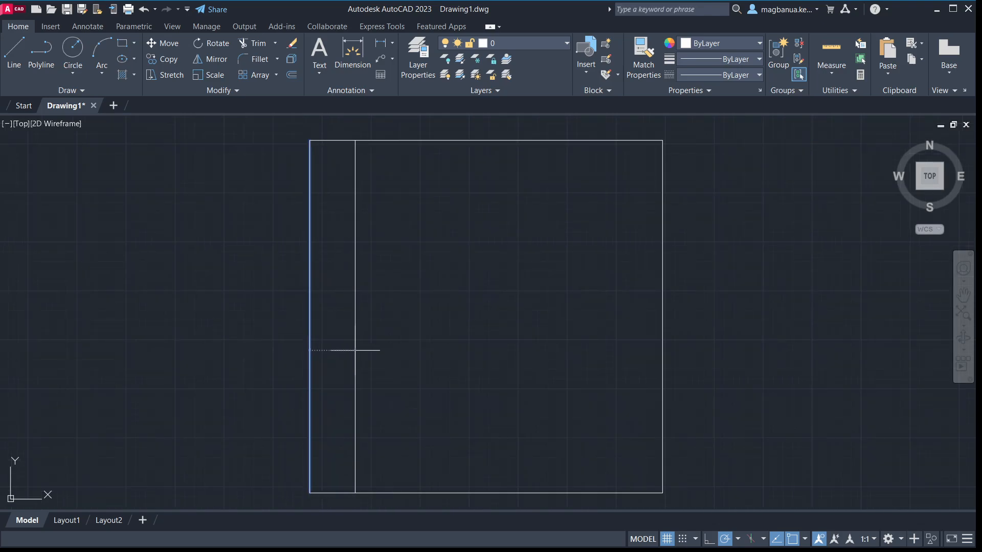
middle_drag(345, 348, 327, 324)
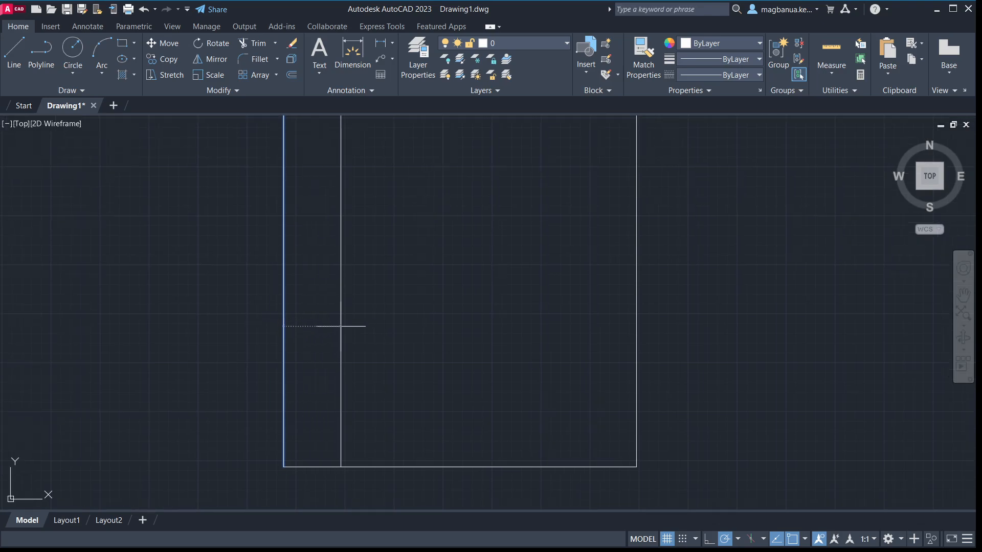
click(340, 326)
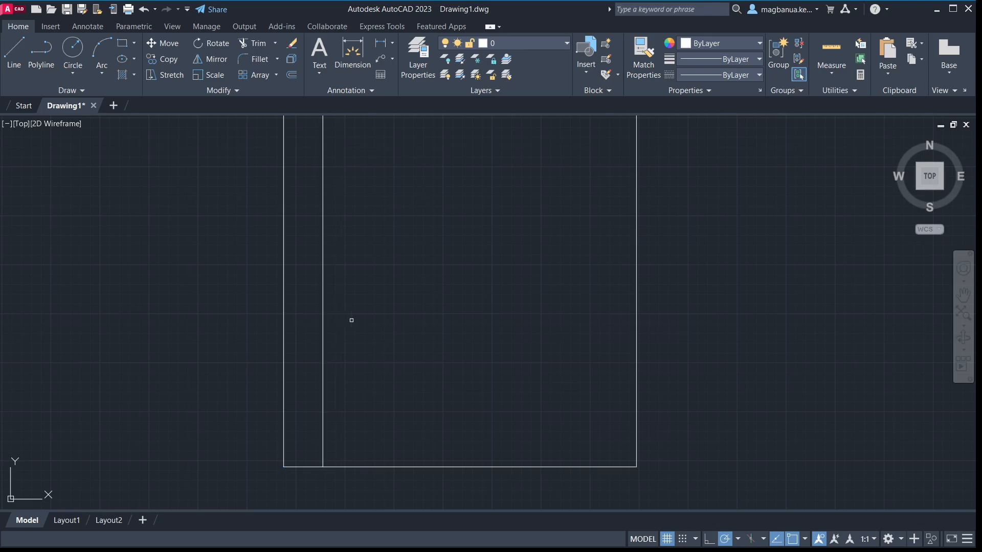
scroll(351, 319, down, 2)
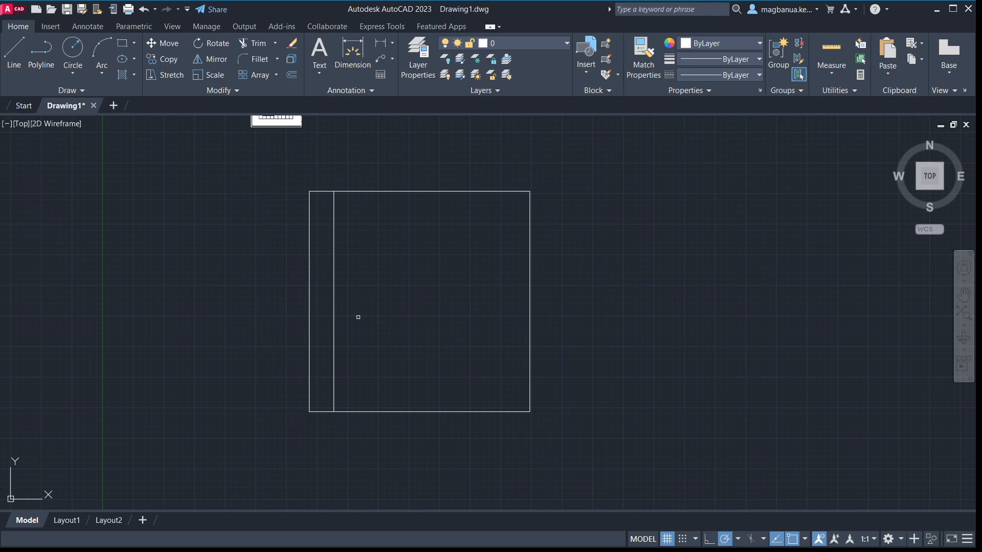
scroll(358, 317, up, 2)
middle_drag(366, 292, 378, 321)
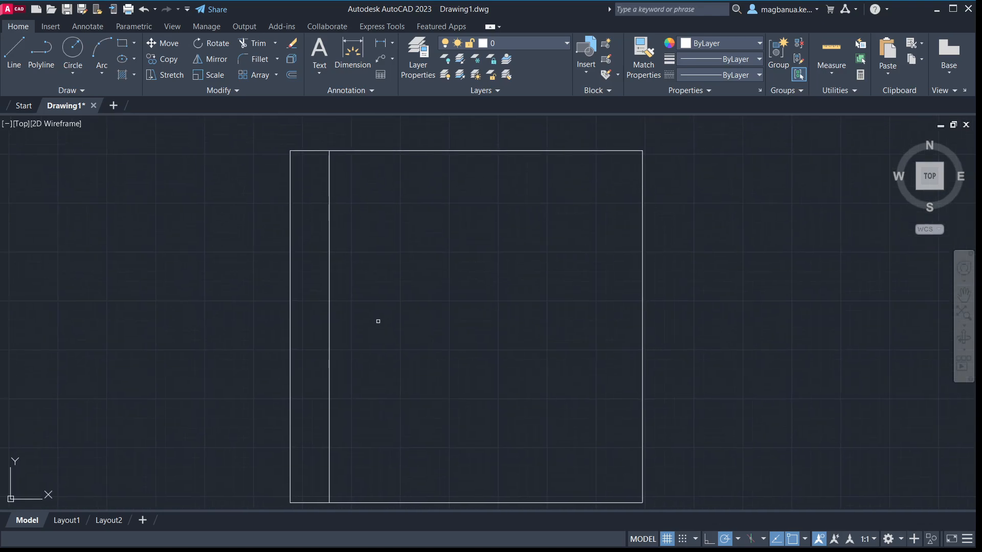
Offset each newest vertical line 10 units to the right, adding seven more lines to divide the square into nine equal columns.
click(329, 272)
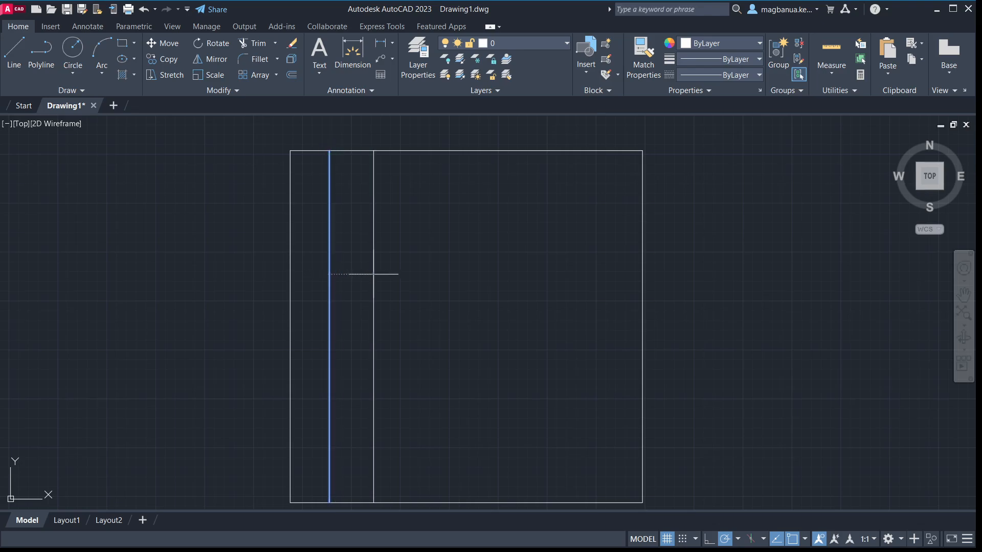
click(368, 275)
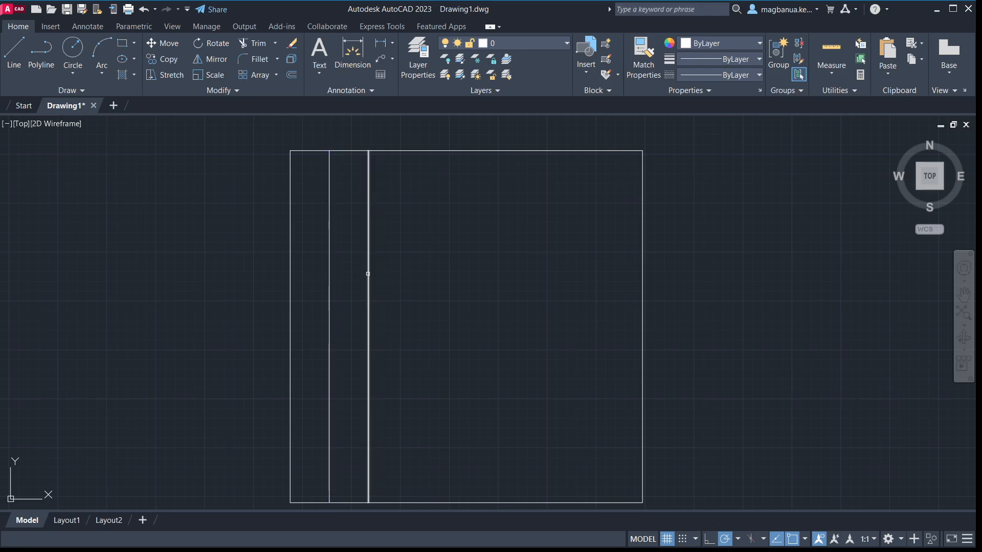
click(368, 274)
click(417, 268)
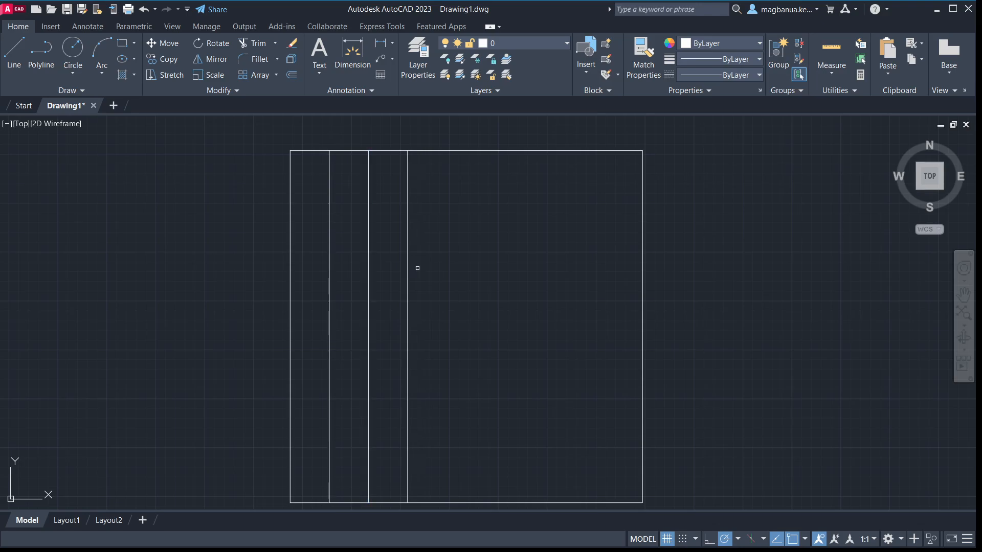
click(407, 266)
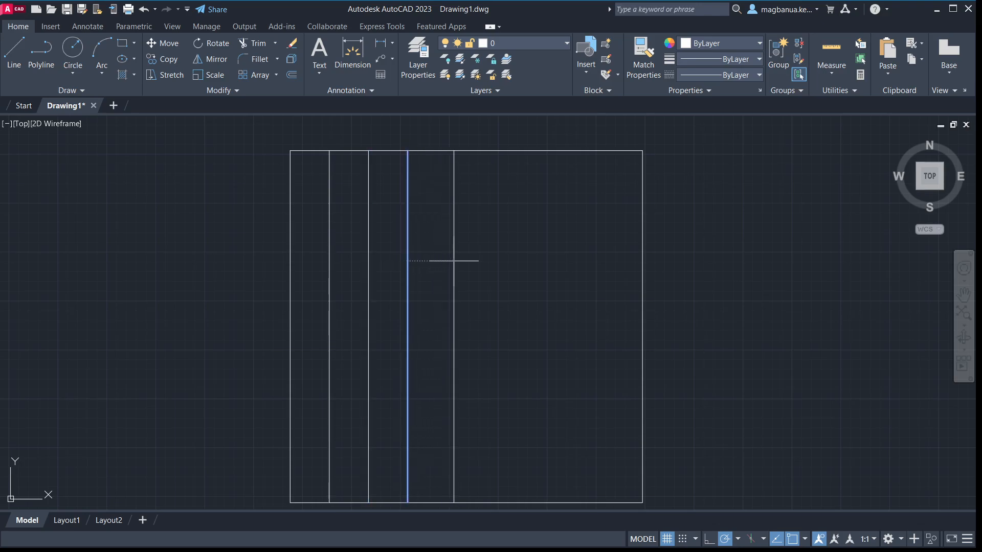
click(452, 261)
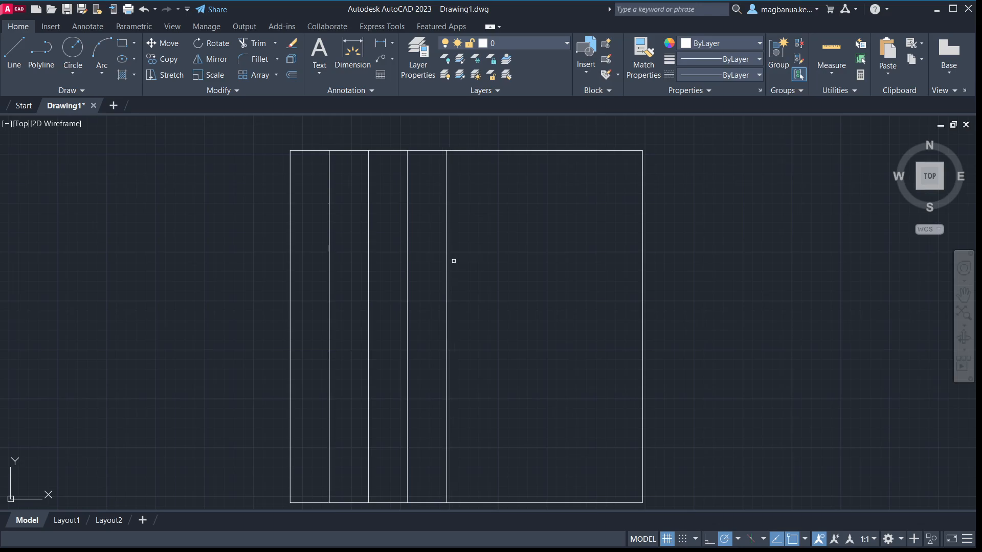
click(447, 263)
click(494, 264)
click(487, 269)
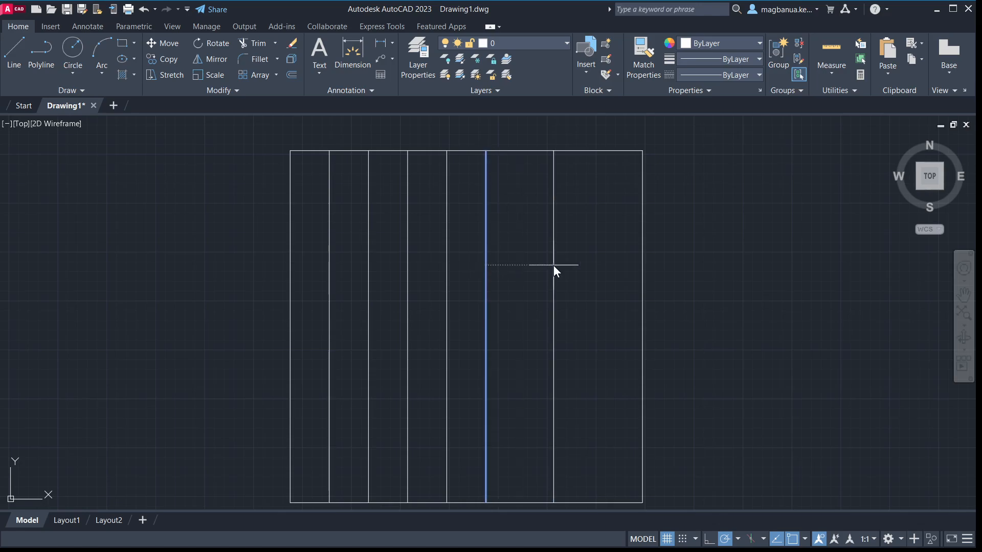
click(552, 265)
click(525, 263)
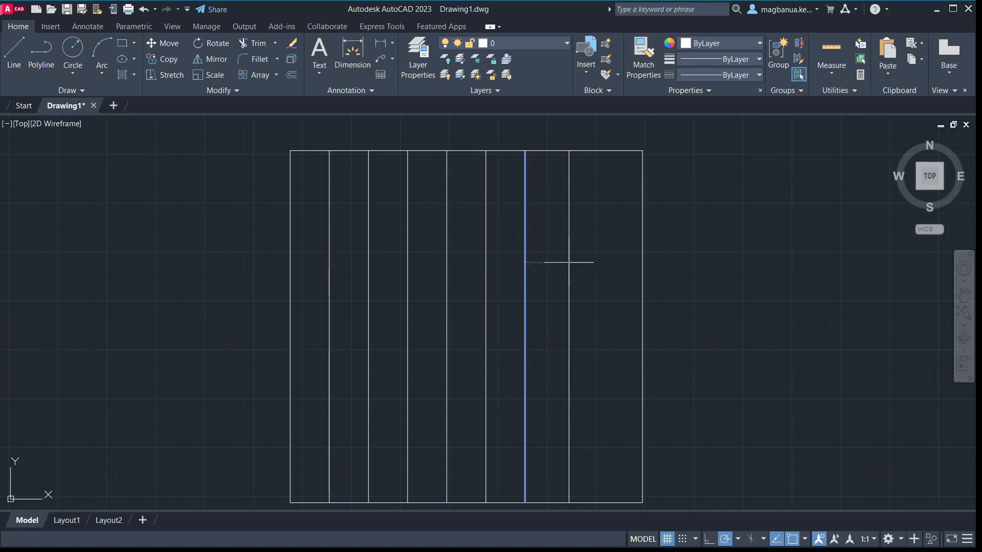
click(568, 263)
click(565, 260)
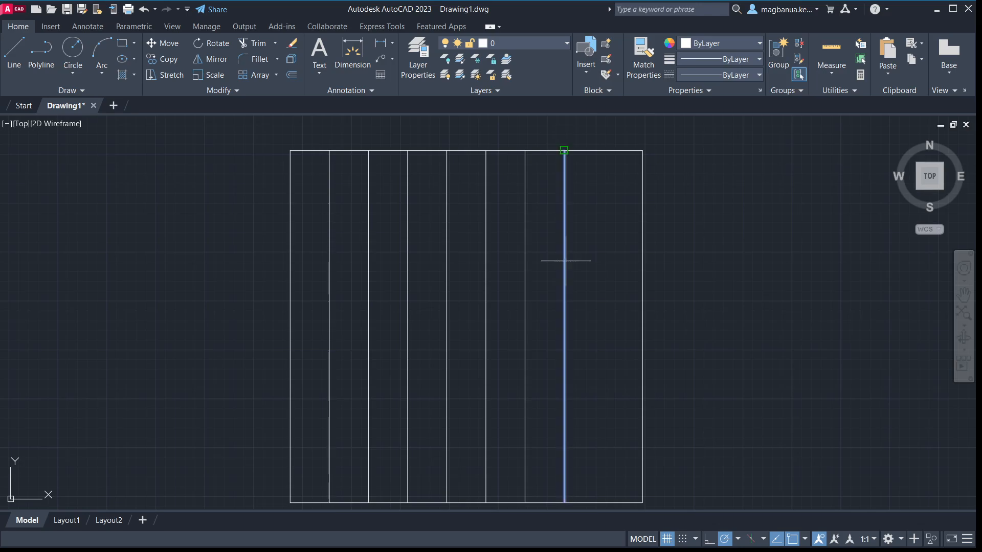
click(601, 257)
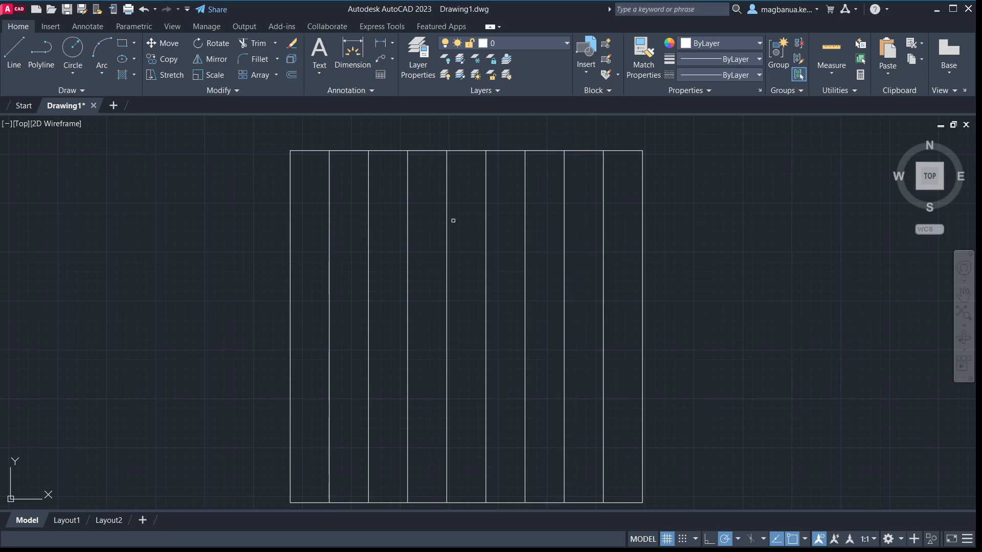
key(Escape)
Offset the square's top side and each resulting line 10 units downward, making eight horizontal lines that complete the nine-by-nine grid.
click(422, 151)
click(423, 199)
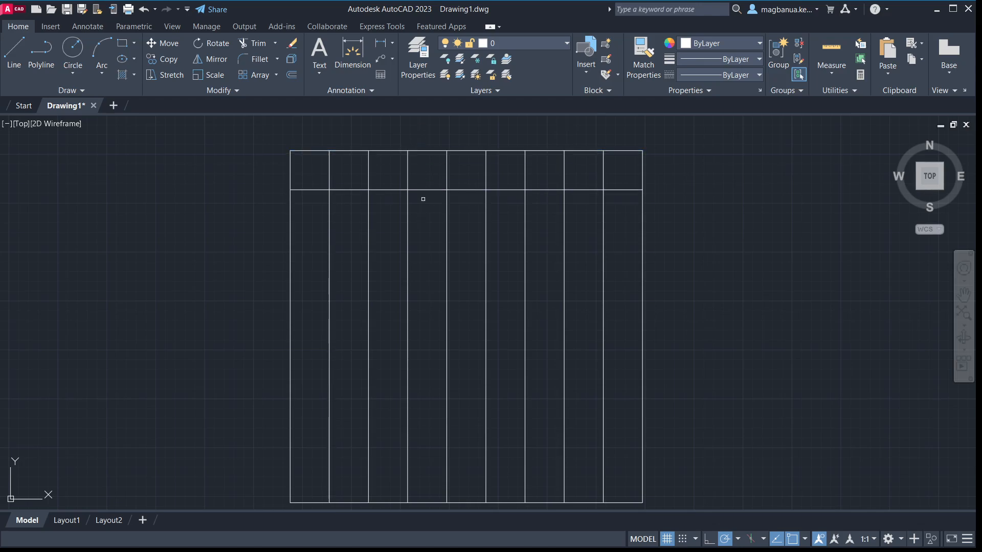
click(429, 191)
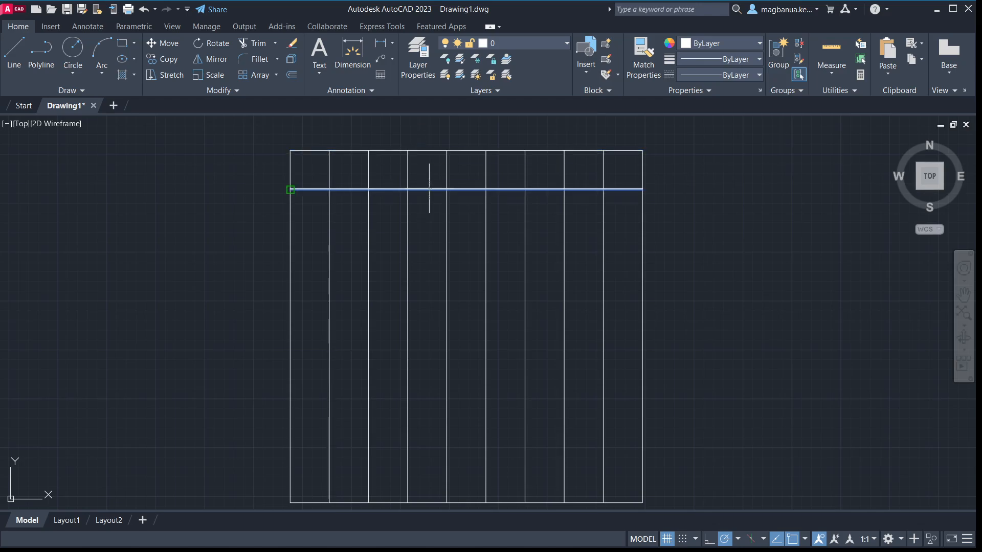
click(439, 248)
click(433, 228)
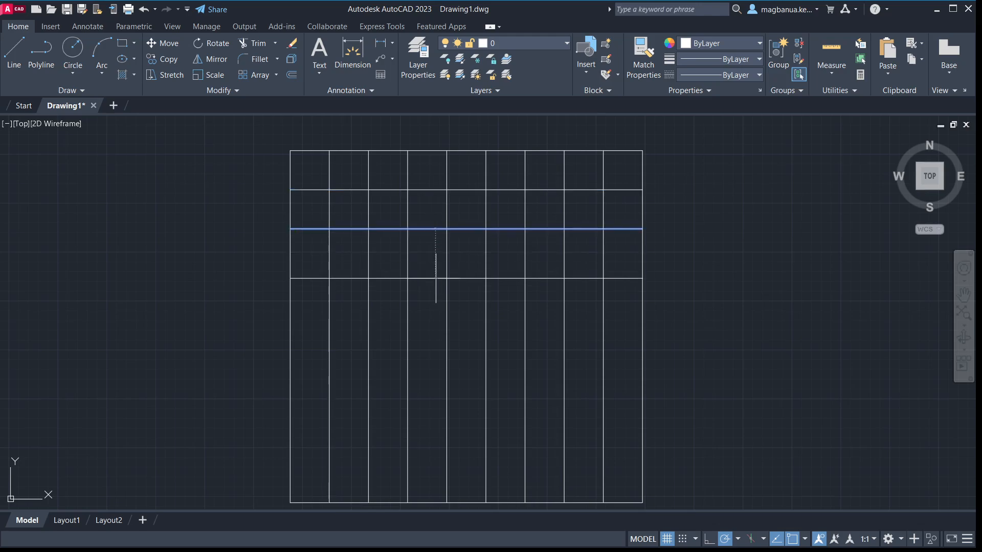
click(436, 278)
middle_drag(457, 342, 452, 291)
click(428, 217)
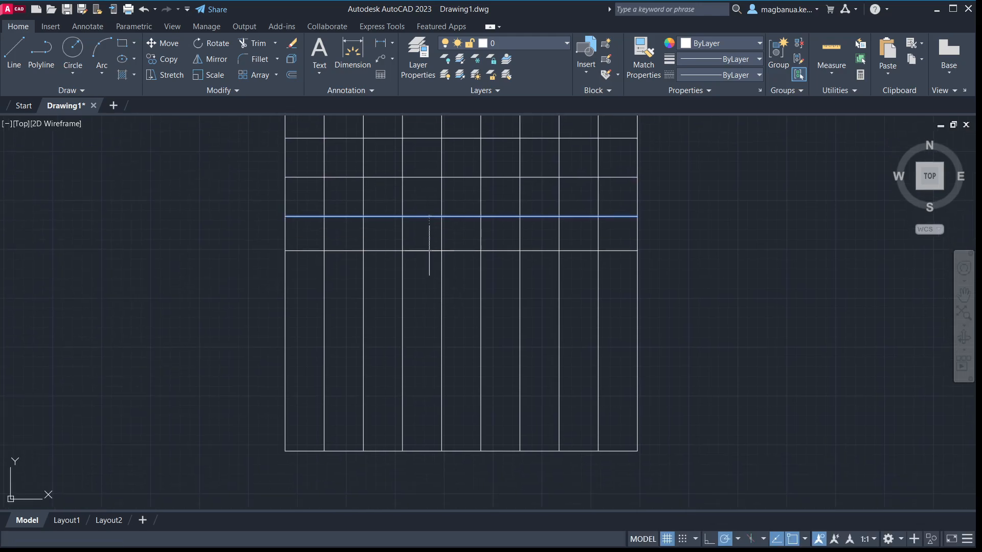
click(430, 260)
click(431, 256)
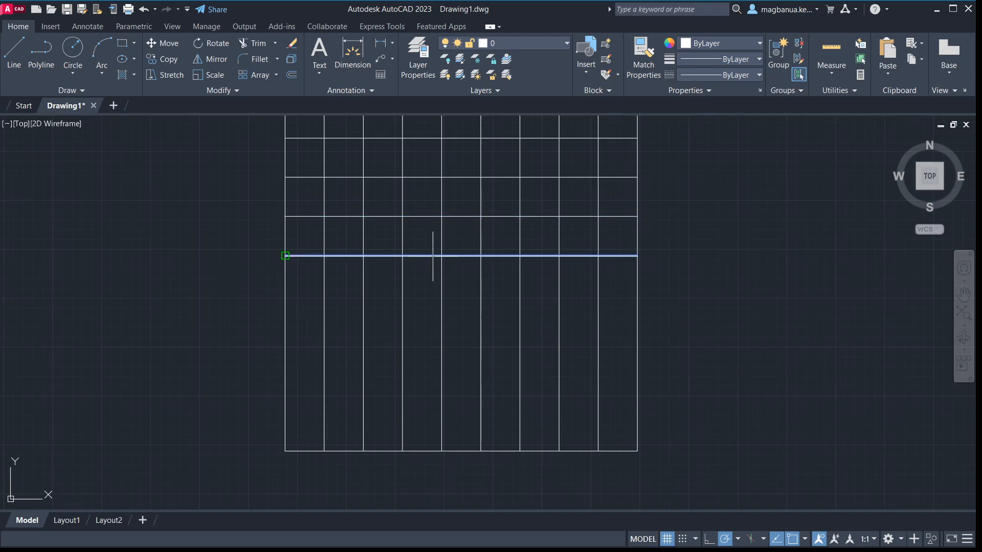
click(430, 296)
click(429, 295)
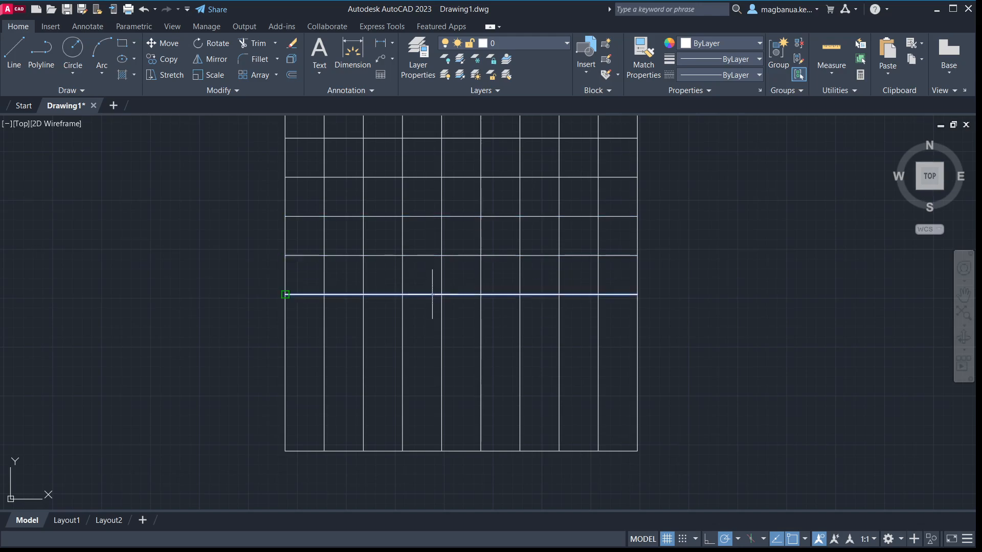
click(429, 349)
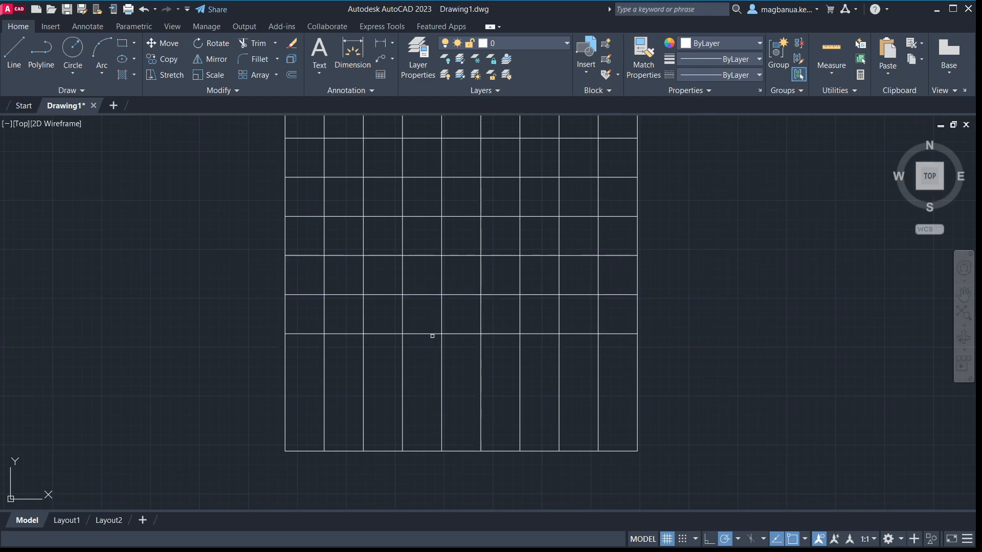
click(433, 335)
click(431, 379)
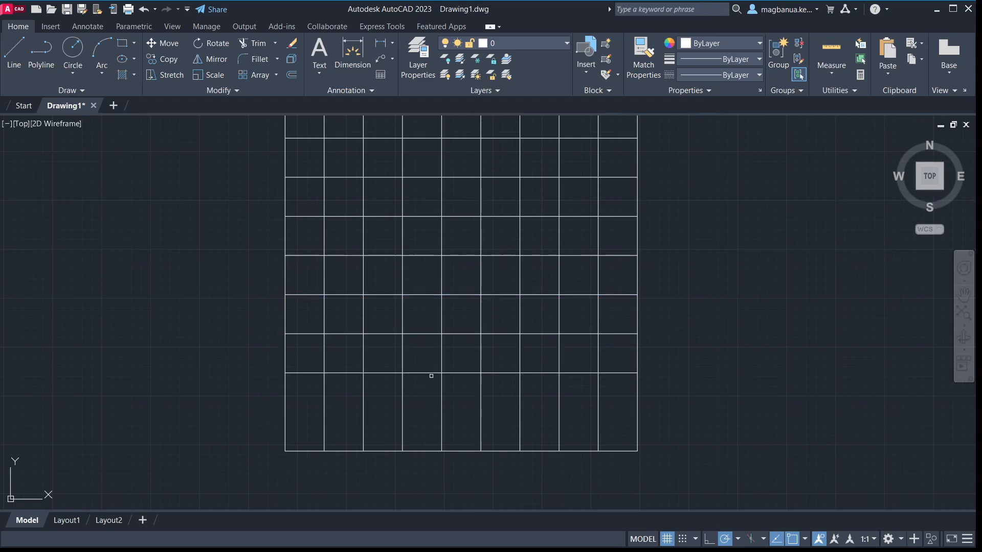
click(431, 374)
click(425, 418)
Enlarge the reference image to about 1.4 times its size by stretching its lower-right corner outward.
scroll(456, 318, down, 4)
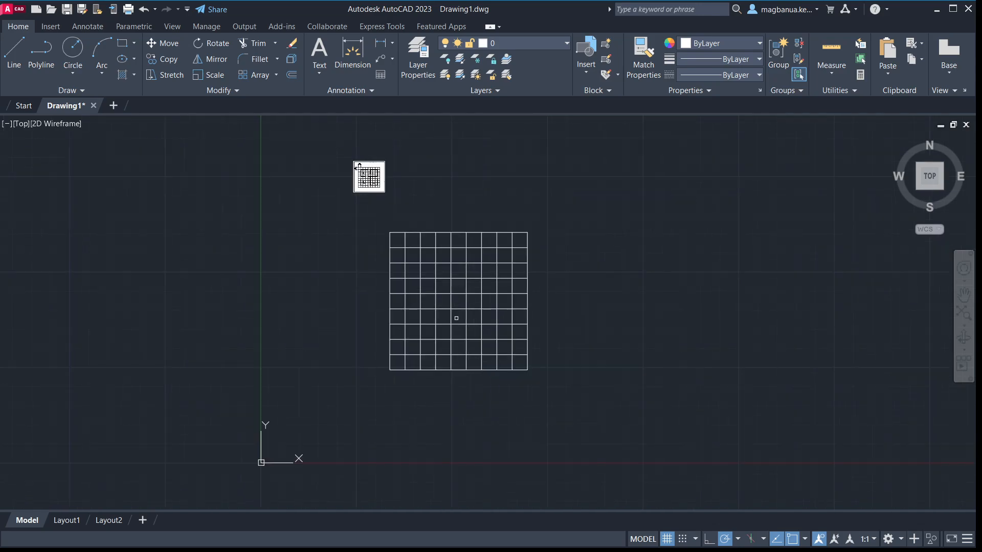
scroll(366, 275, up, 3)
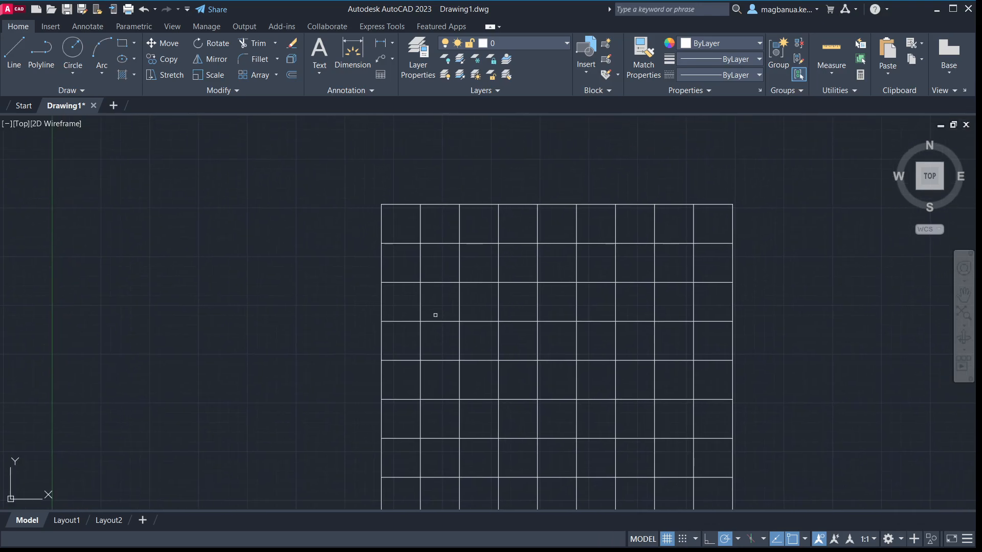
scroll(460, 312, down, 2)
middle_drag(440, 282, 448, 364)
scroll(340, 224, up, 8)
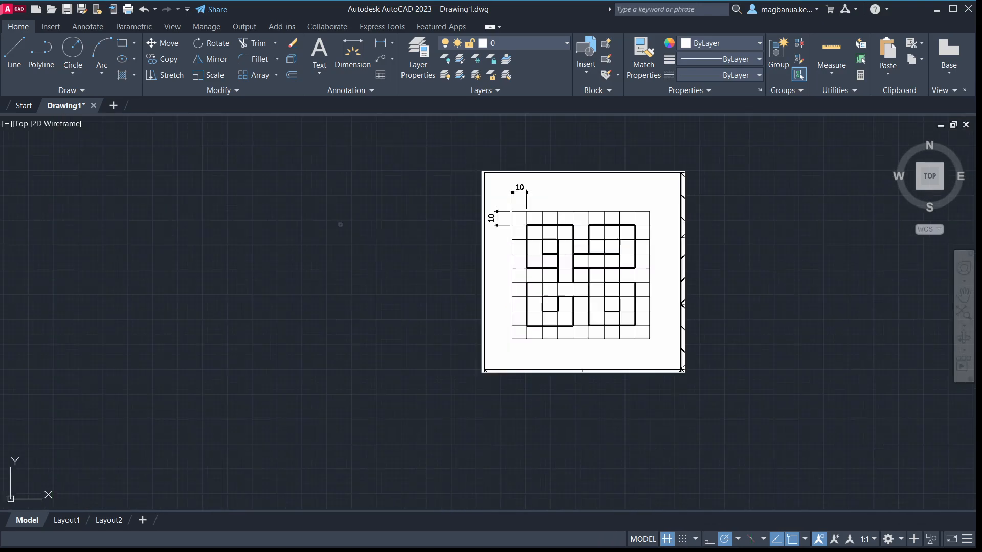
middle_drag(546, 276, 314, 242)
scroll(445, 263, down, 2)
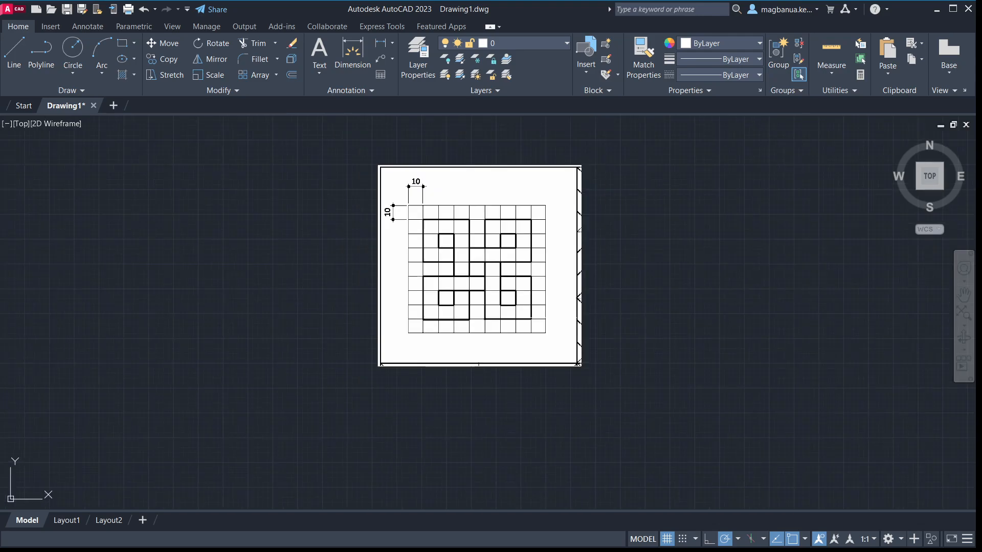
click(580, 364)
click(580, 364)
click(668, 439)
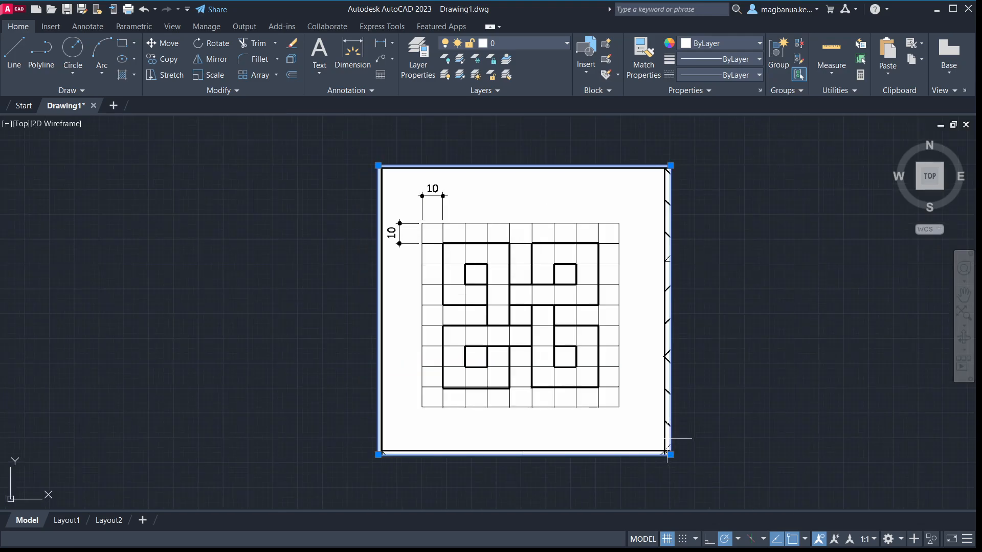
Examine the bold pattern on the reference image and compare it with the drawn grid, ending with the image deselected.
middle_drag(729, 354, 559, 299)
scroll(631, 307, down, 5)
scroll(649, 322, up, 2)
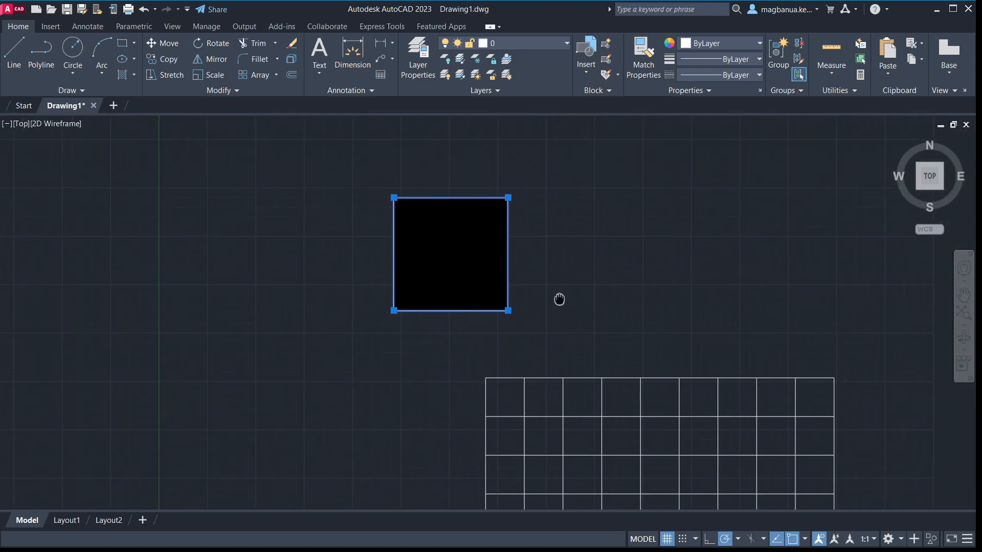
scroll(553, 234, up, 3)
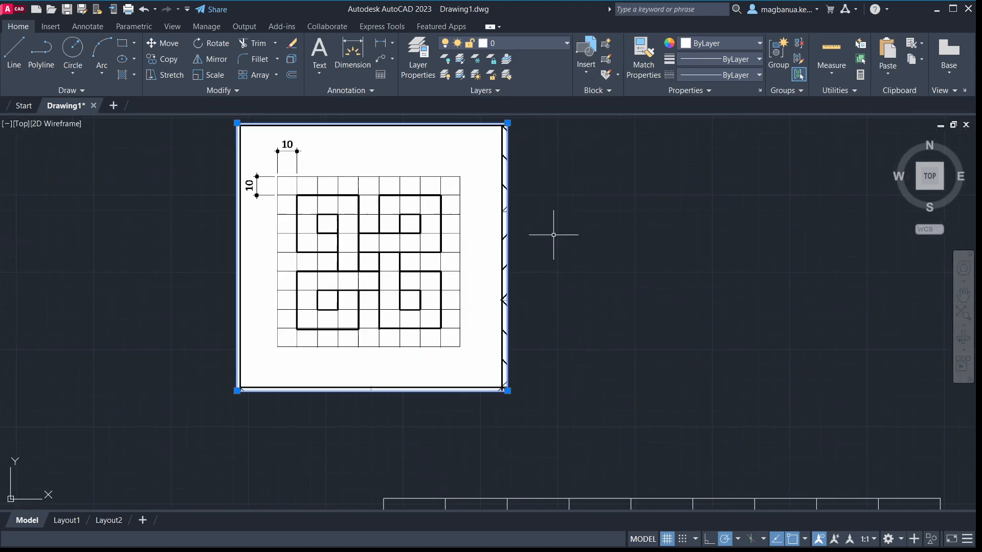
scroll(554, 235, up, 2)
middle_drag(553, 235, 755, 271)
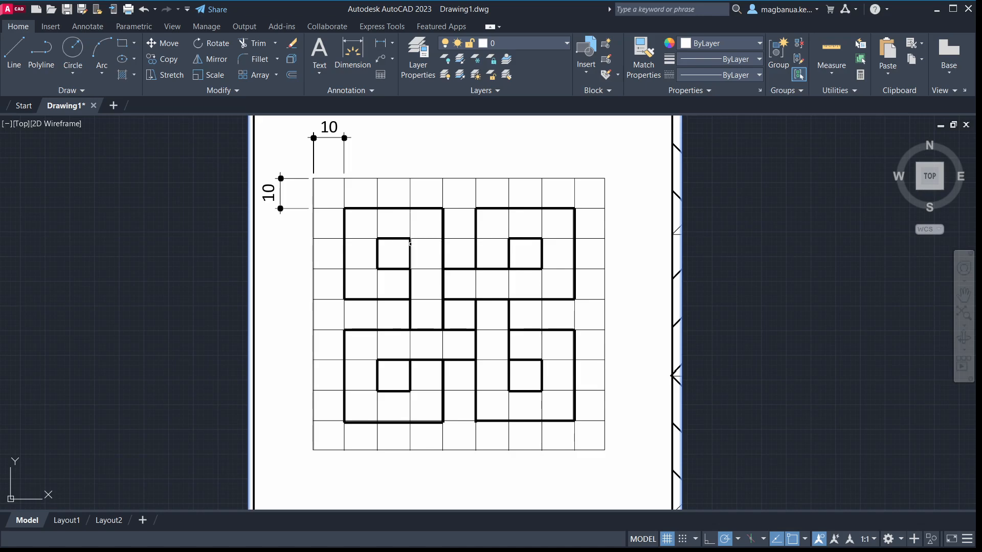
scroll(510, 294, down, 2)
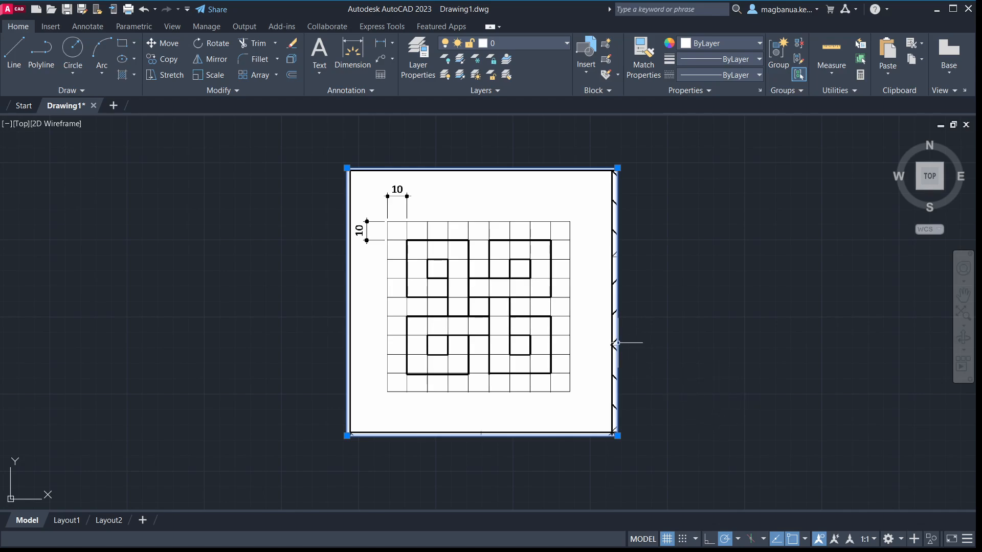
middle_drag(689, 388, 583, 279)
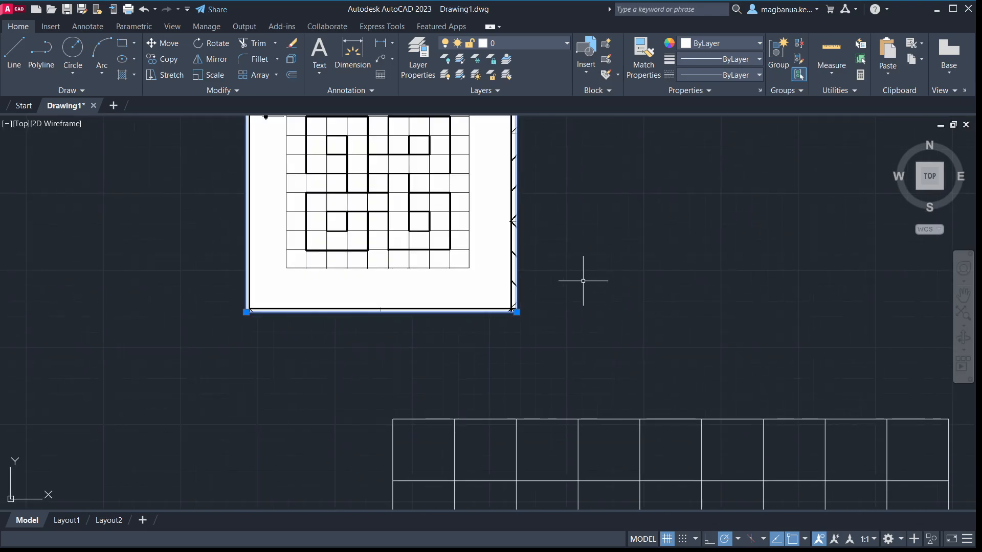
scroll(583, 278, down, 2)
mouse_move(635, 309)
middle_down()
mouse_move(501, 226)
mouse_move(503, 240)
middle_up()
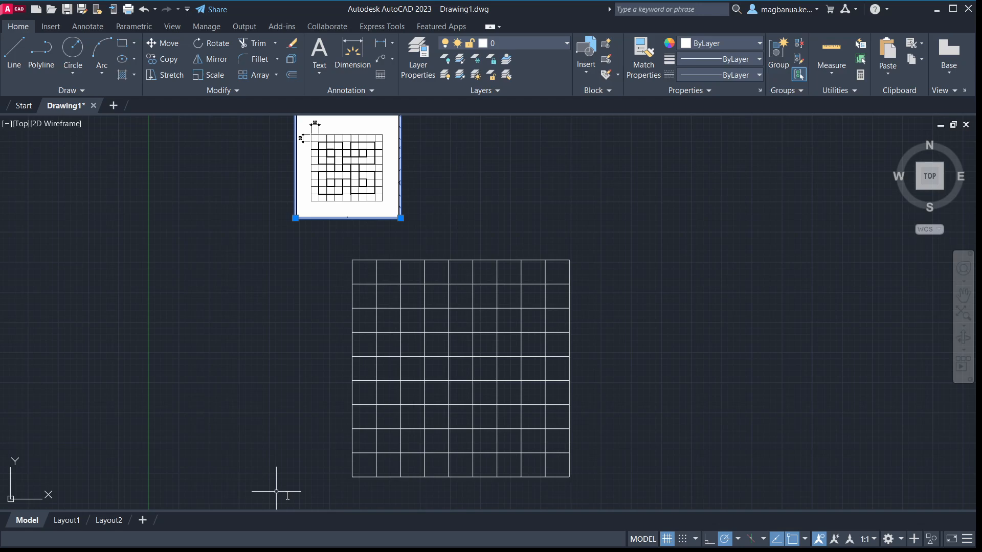
key(Escape)
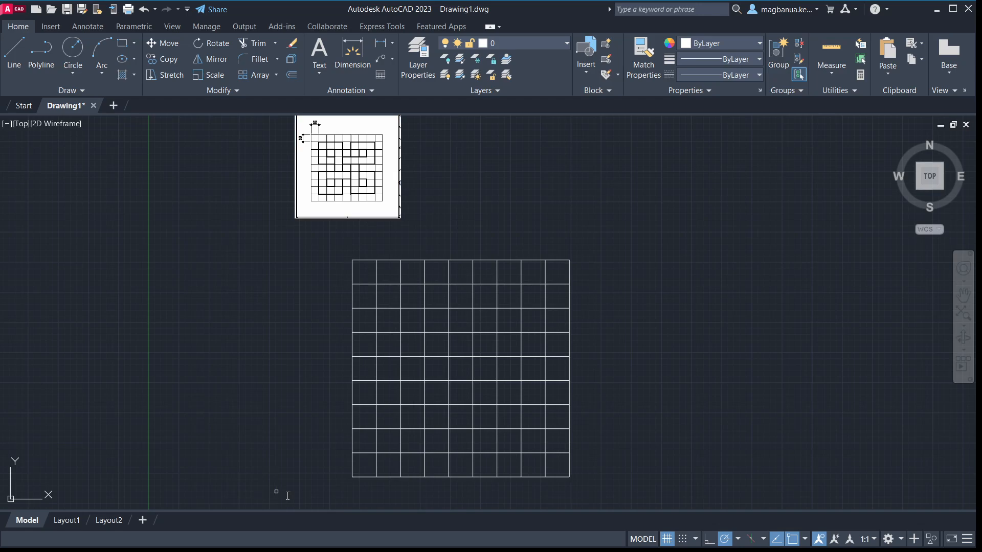
Draw a rectangle spanning seven by seven grid cells, inset one cell from every side of the outer square.
click(386, 285)
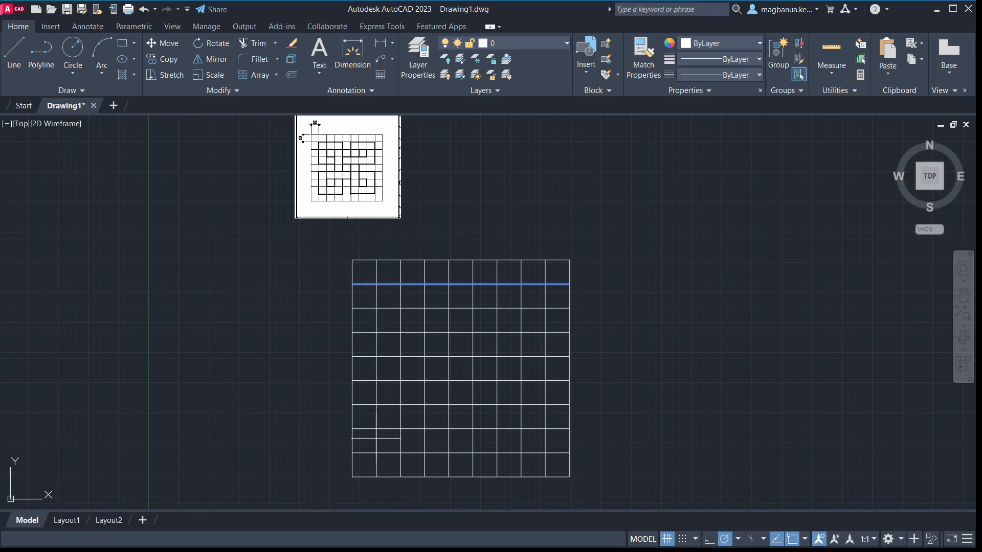
key(Escape)
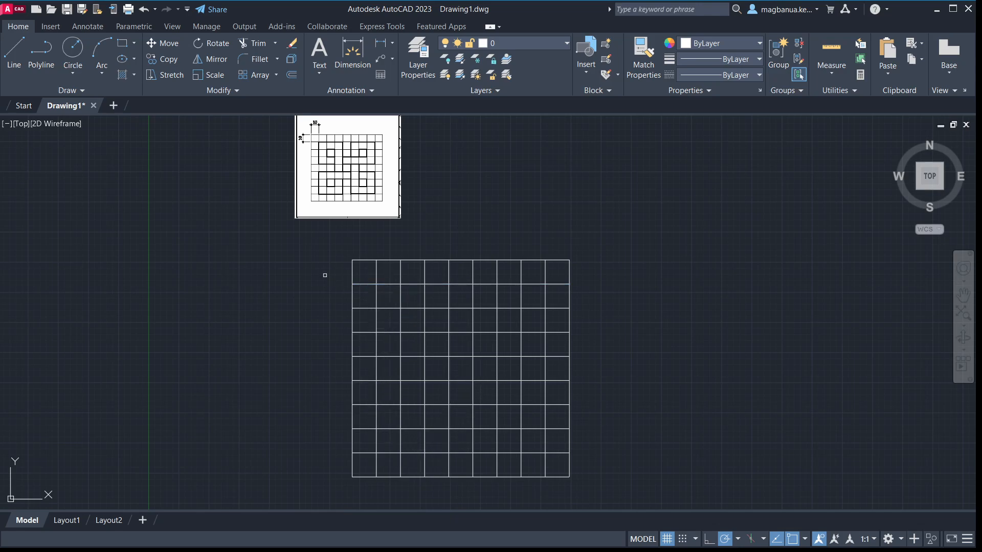
click(124, 45)
click(377, 284)
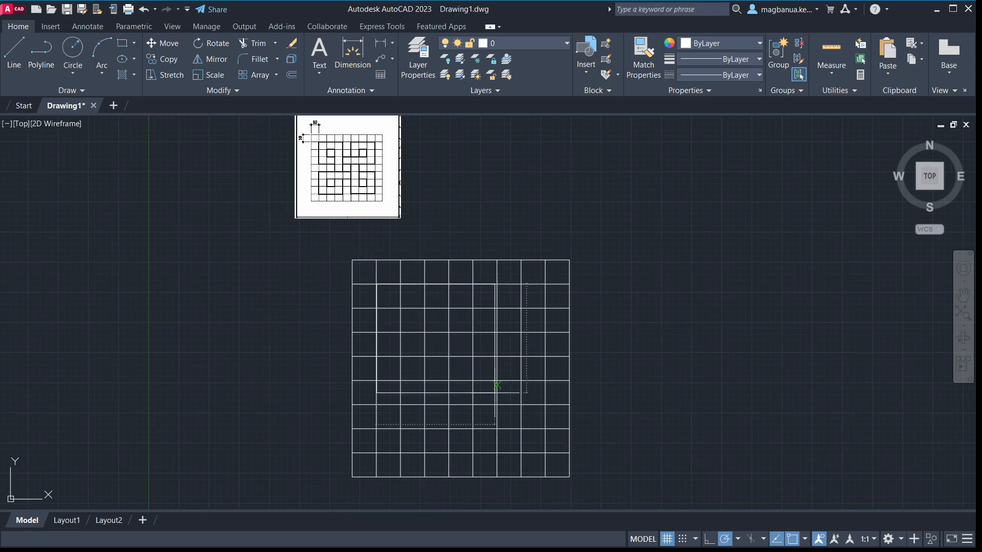
click(546, 453)
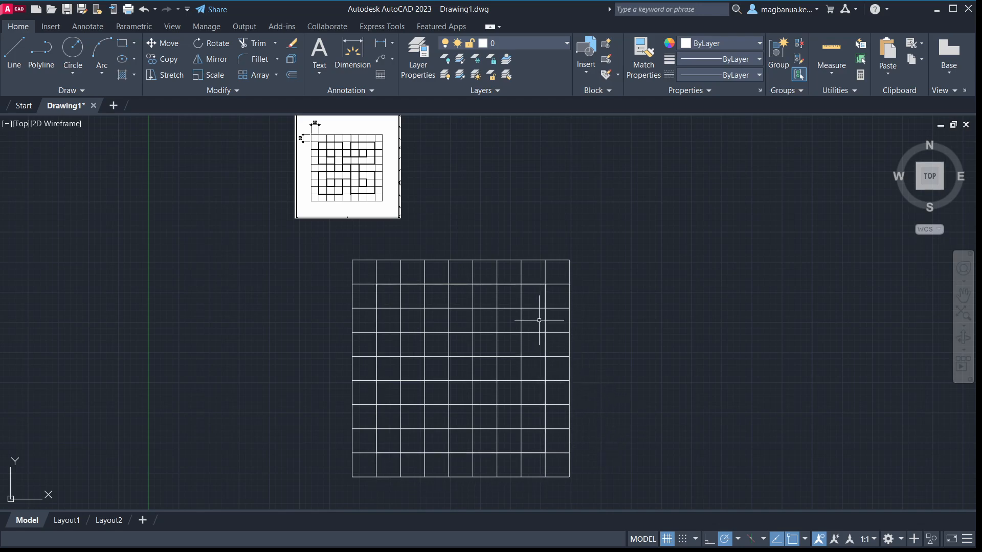
click(528, 284)
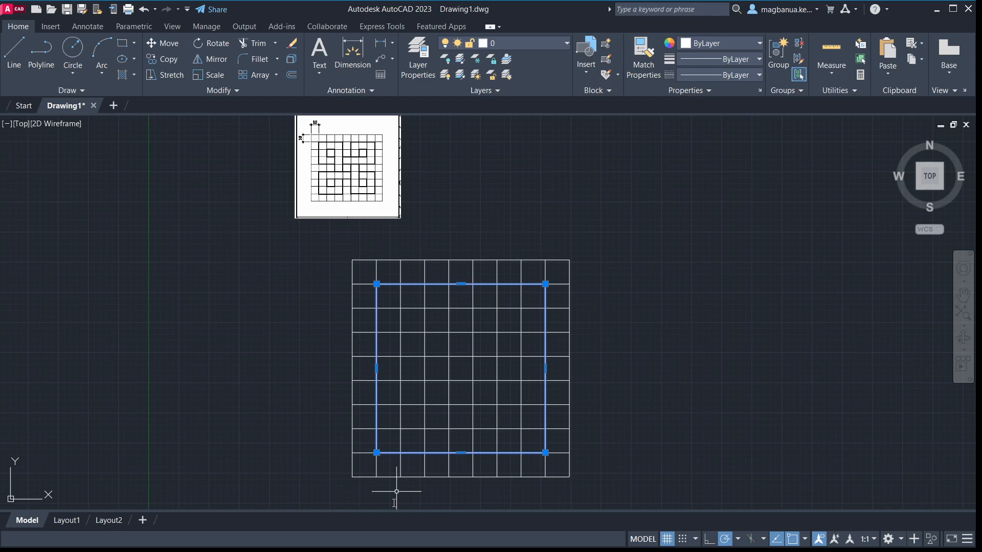
key(Escape)
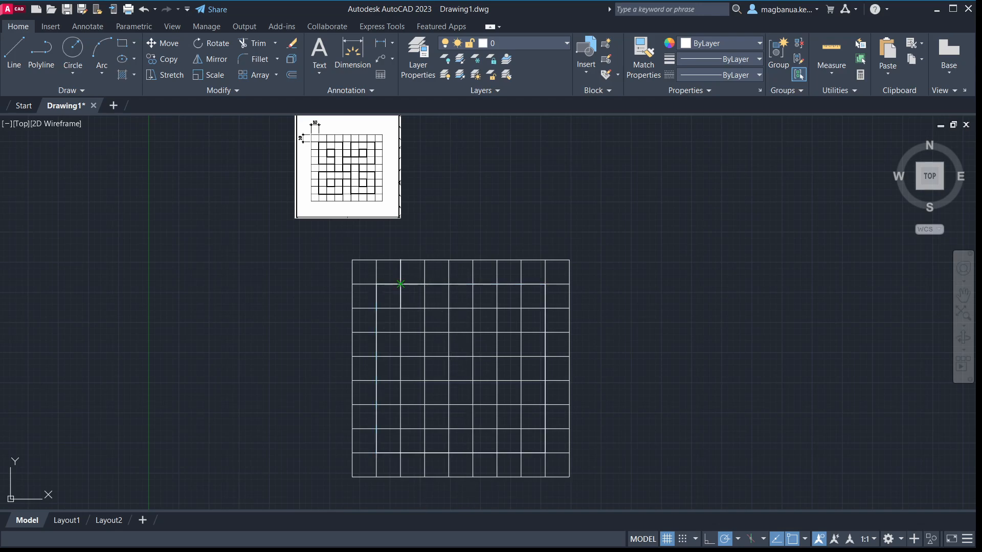
Try to trace the top side of the inner rectangle with a wide polyline, and undo it.
scroll(409, 285, up, 2)
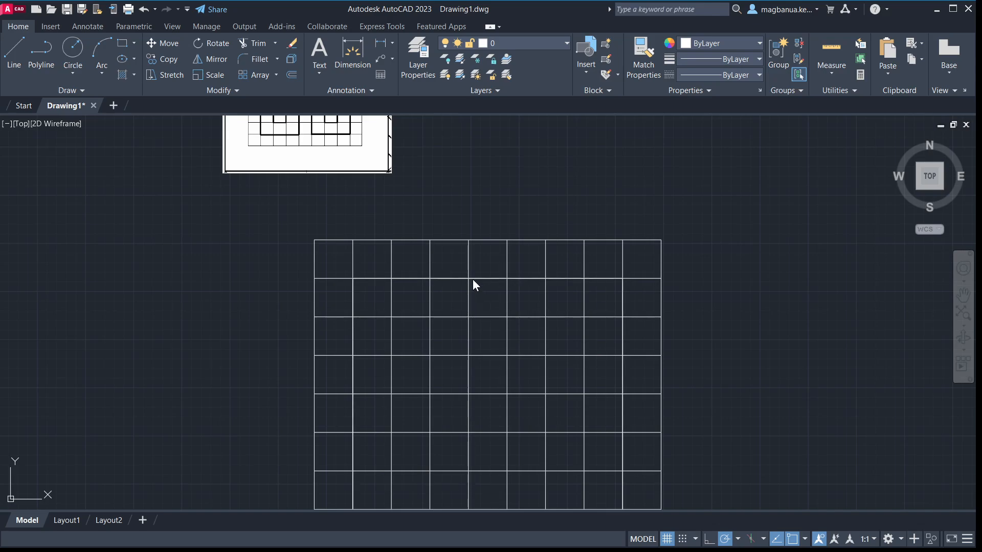
scroll(480, 371, down, 2)
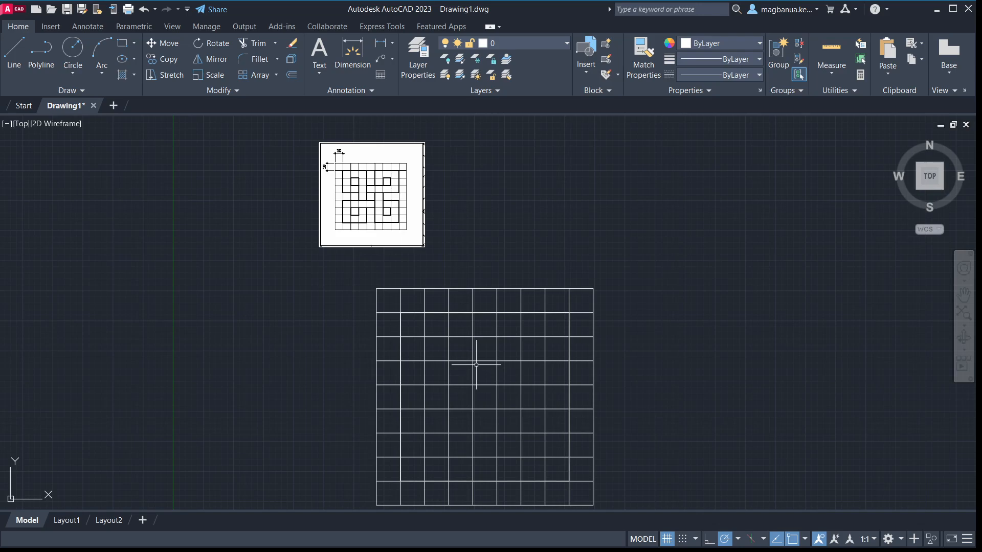
click(419, 312)
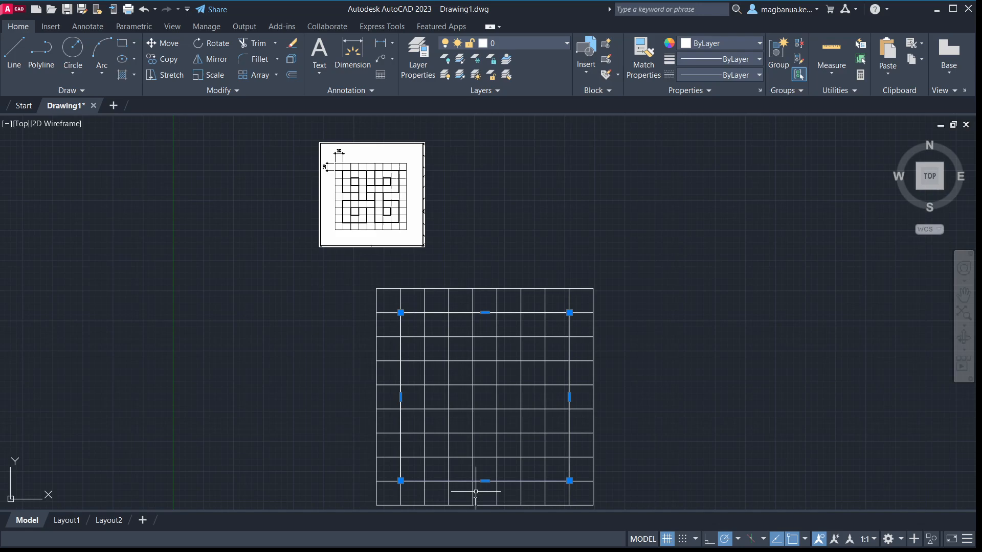
key(Escape)
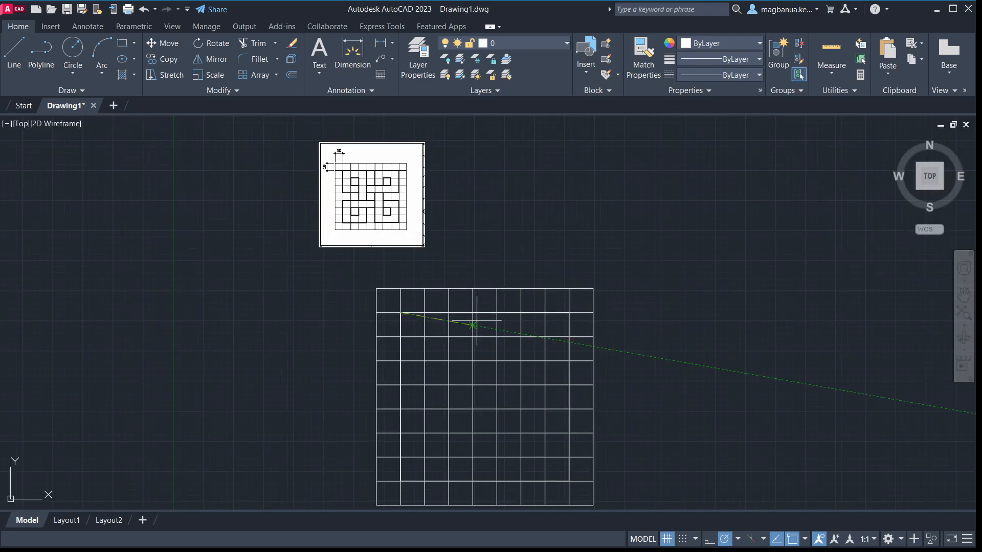
click(569, 312)
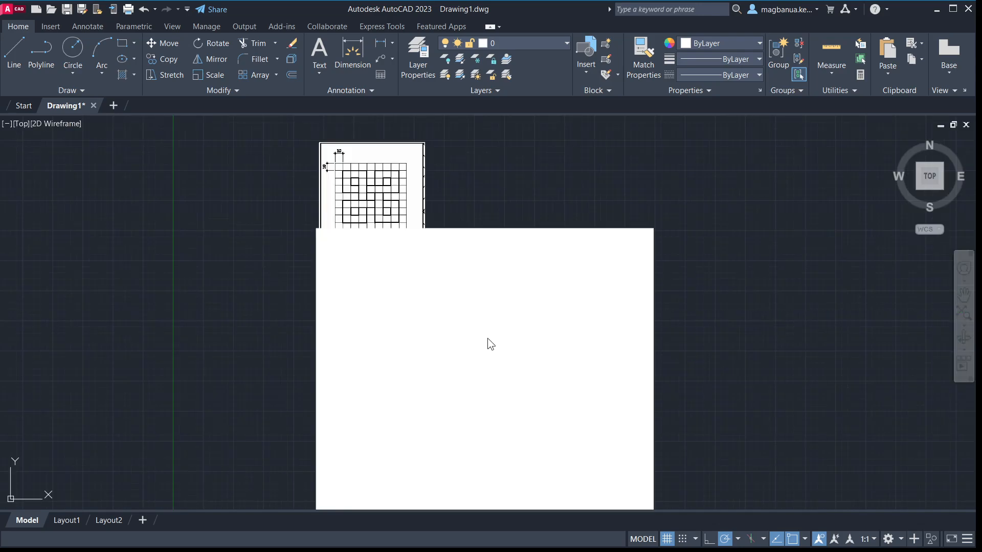
scroll(487, 339, down, 4)
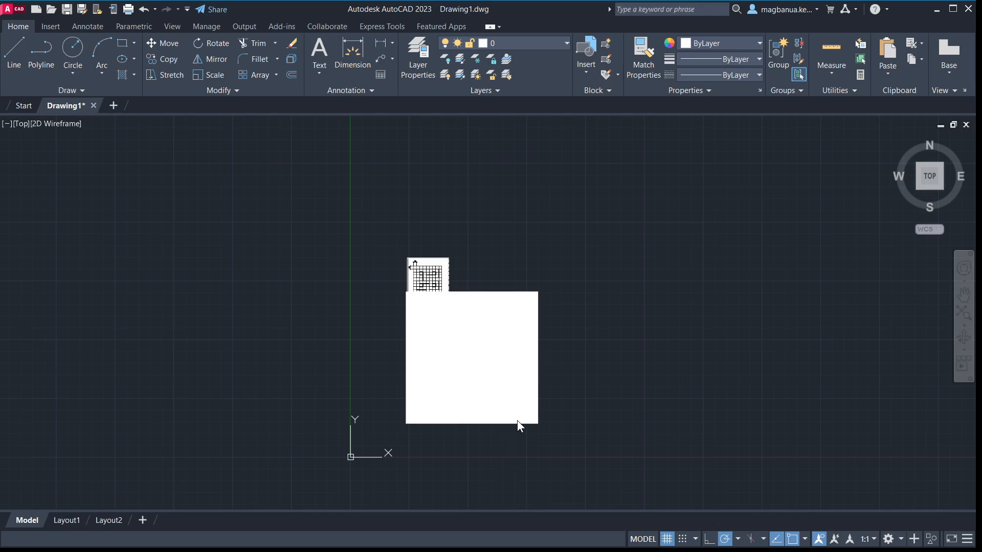
key(ctrl+z)
middle_drag(464, 402, 422, 365)
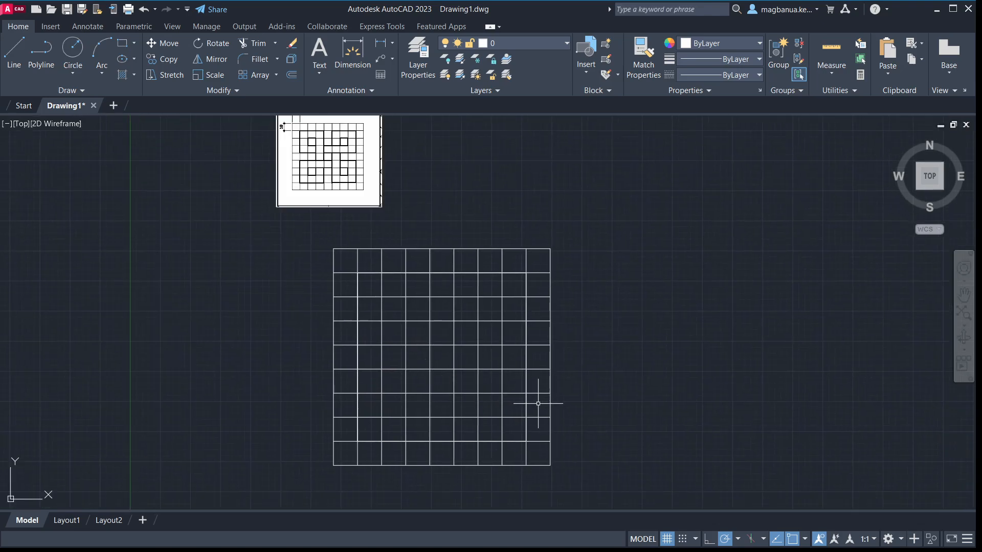
Delete the loose horizontal line to the upper right of the grid.
scroll(538, 403, up, 2)
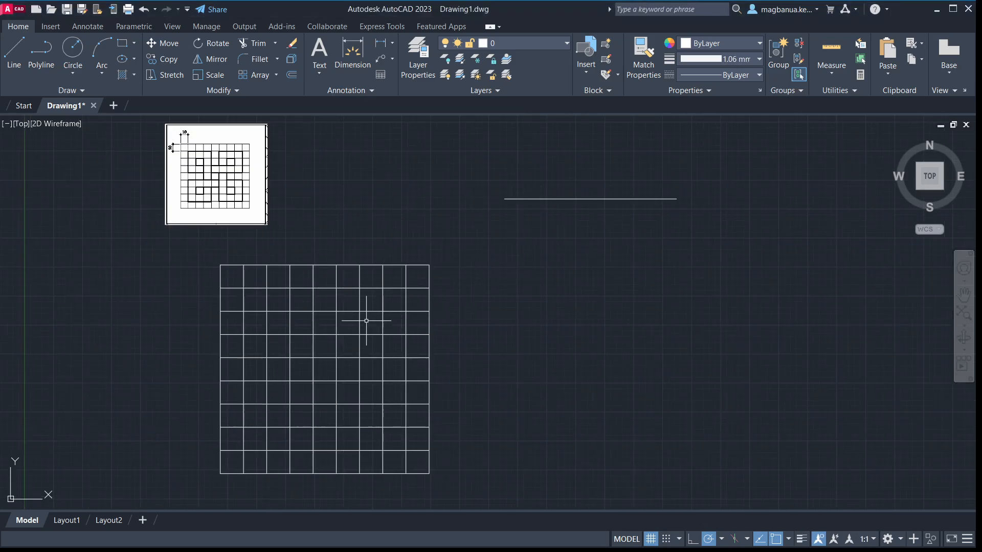
mouse_move(368, 317)
middle_down()
mouse_move(412, 306)
mouse_move(387, 315)
middle_up()
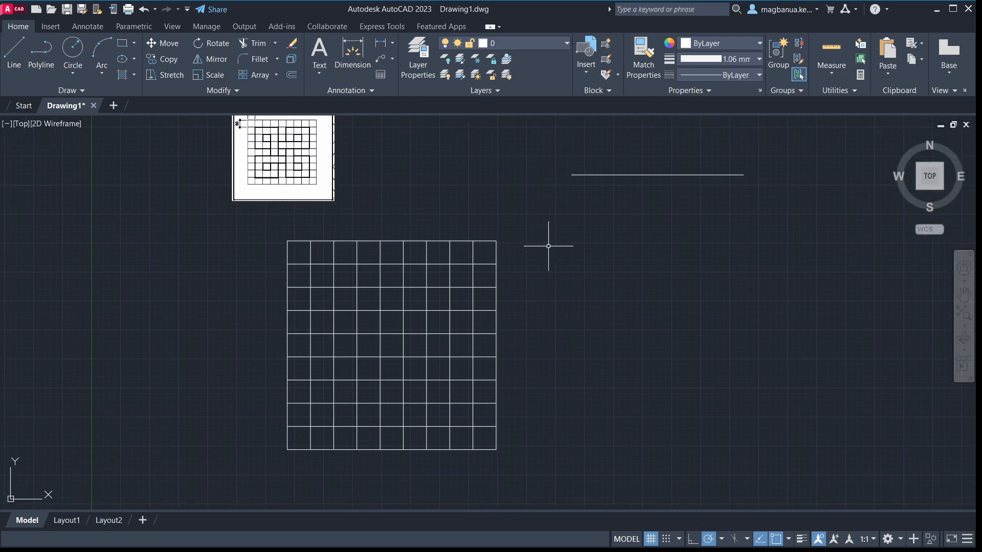
click(673, 173)
key(Delete)
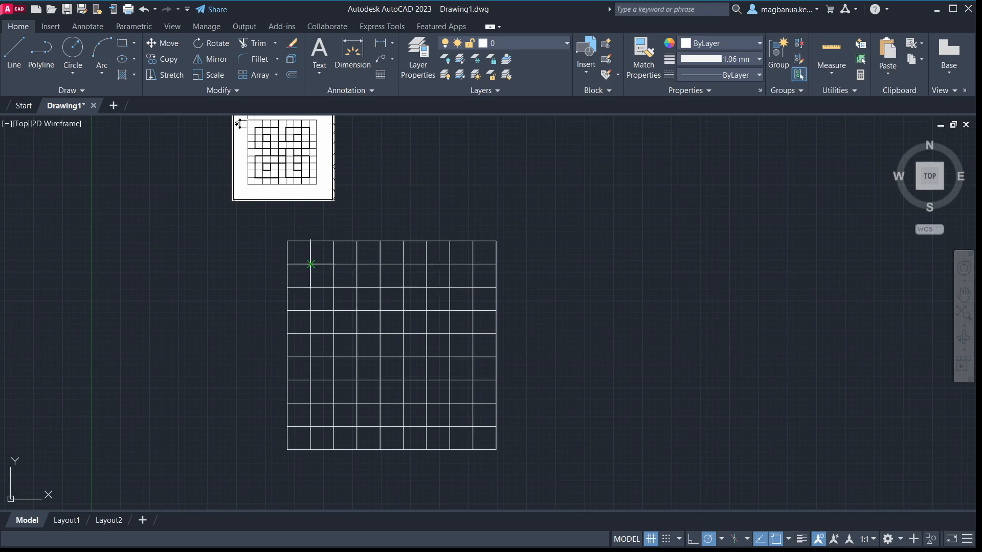
Draw a rectangle with 1.06 mm lineweight spanning seven by seven cells, inset one cell from every side of the grid.
click(310, 263)
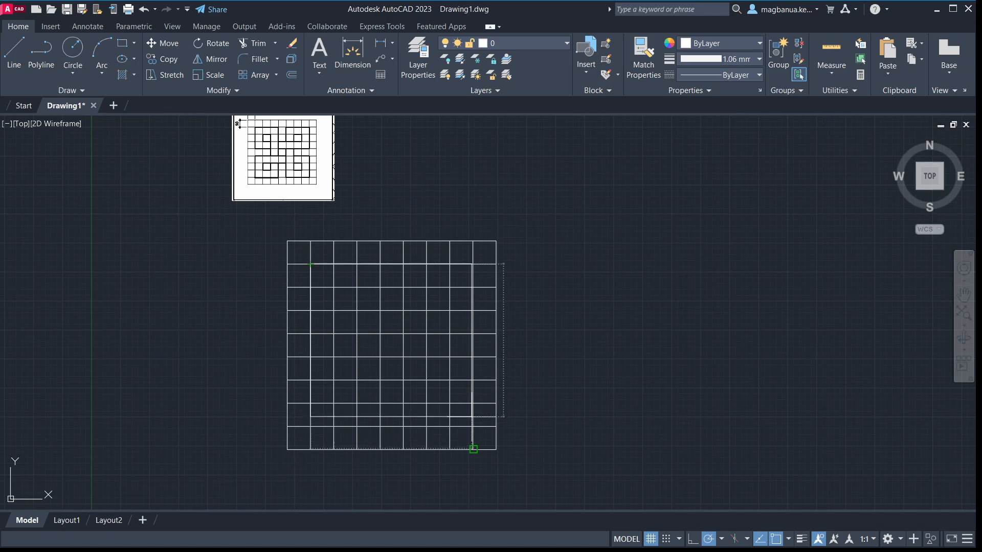
click(473, 426)
scroll(367, 259, up, 4)
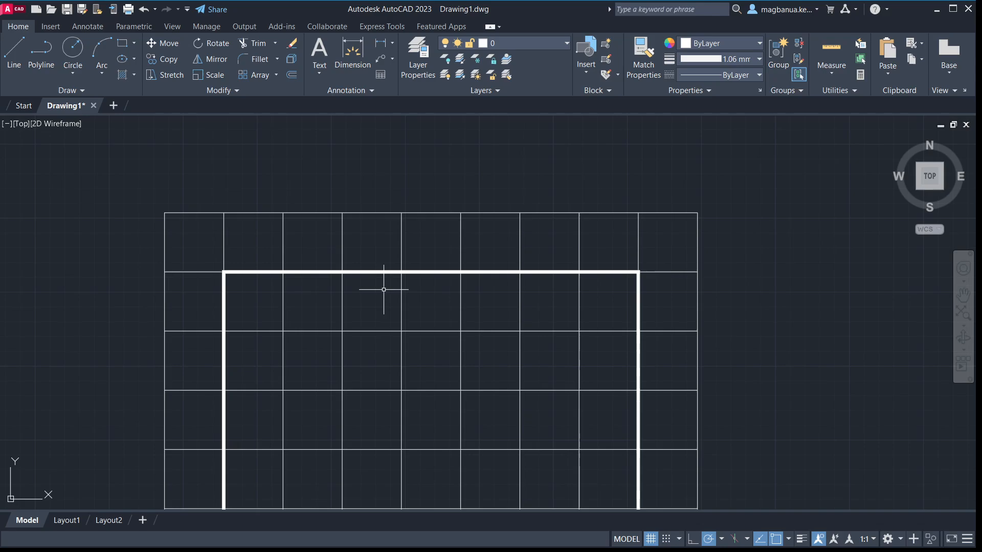
Draw a bold rectangle five cells wide and one cell high across columns three to seven of the grid's third row.
scroll(353, 287, down, 4)
middle_drag(303, 235, 447, 307)
scroll(372, 245, up, 4)
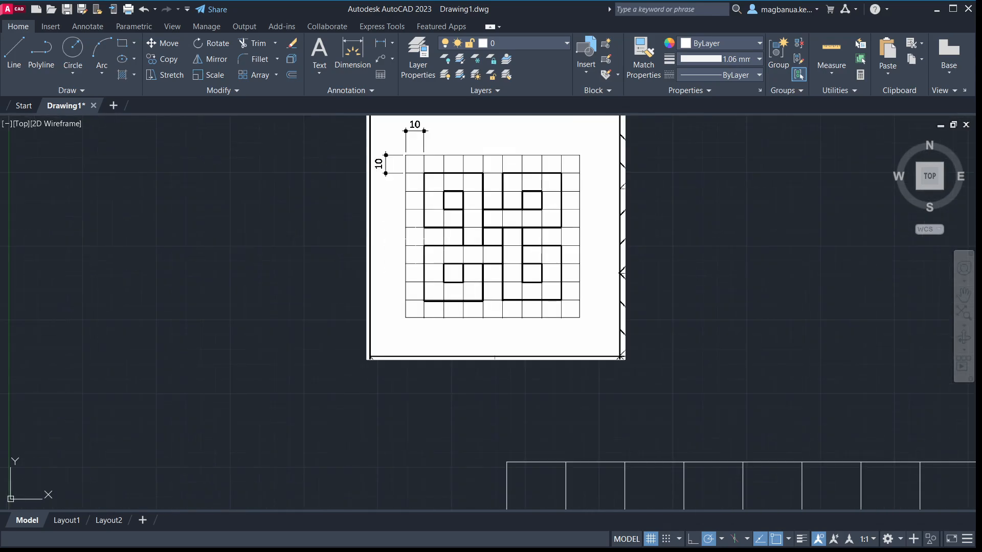
middle_drag(469, 212, 445, 231)
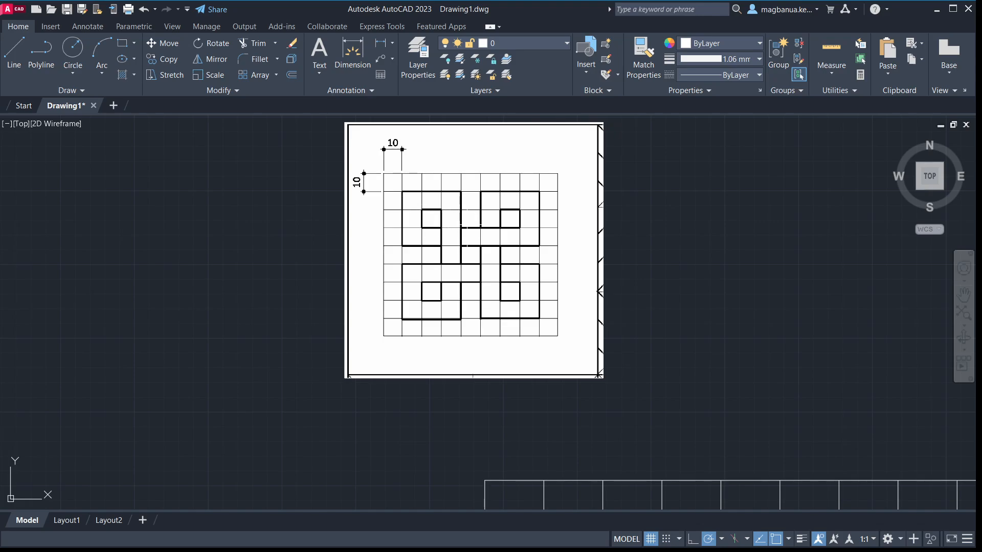
scroll(483, 230, down, 1)
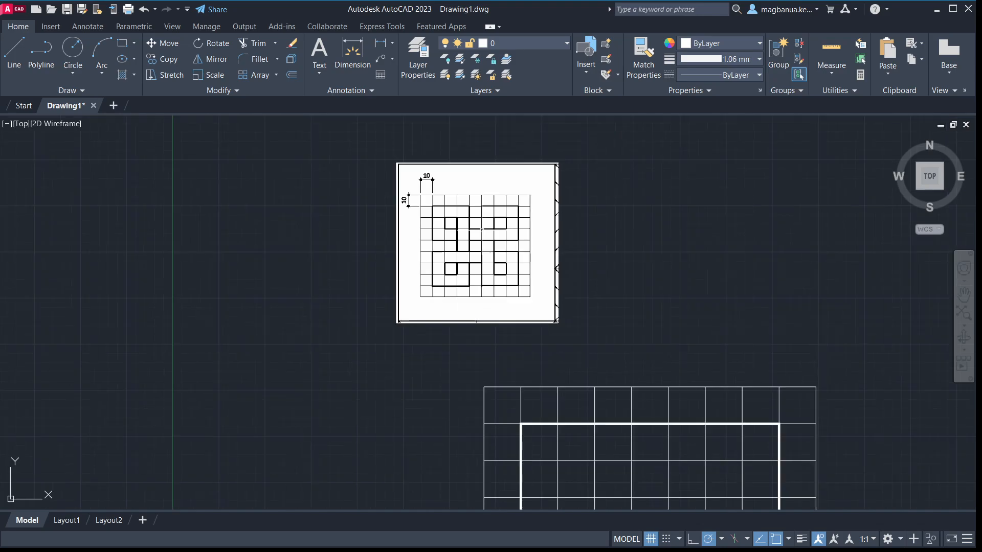
middle_drag(653, 317, 471, 208)
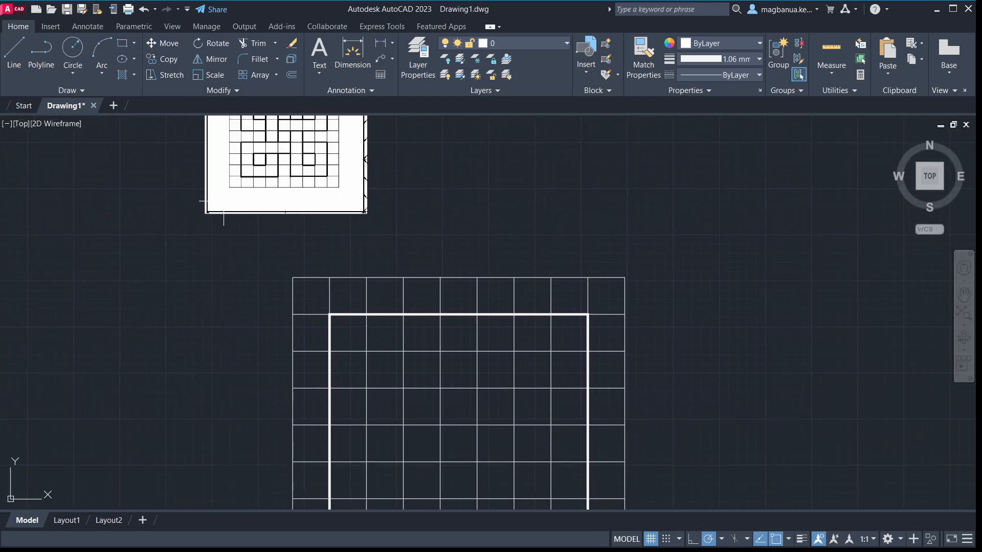
click(366, 351)
click(551, 388)
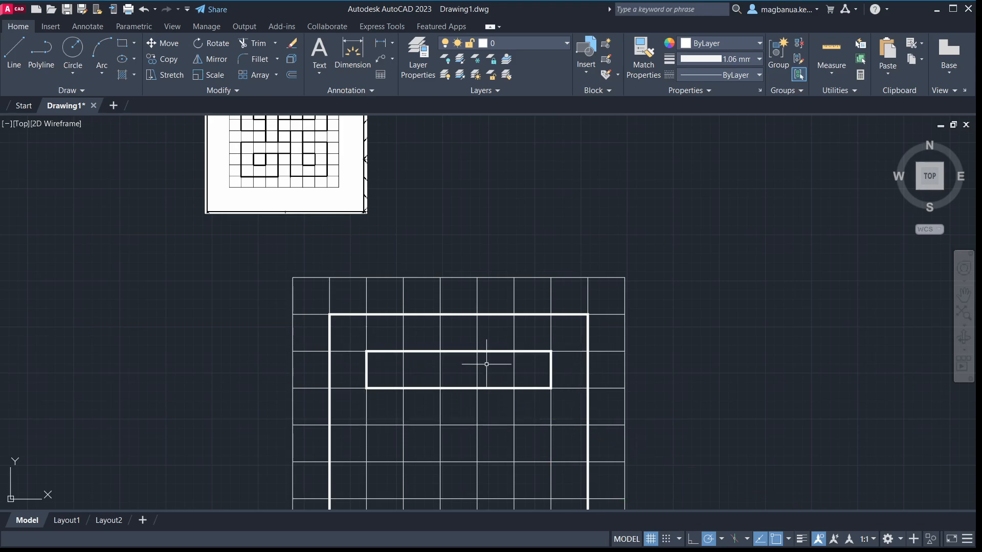
Draw a bold rectangle seven cells wide and one cell high in the fifth grid row, between the sides of the large rectangle.
middle_drag(450, 210, 461, 261)
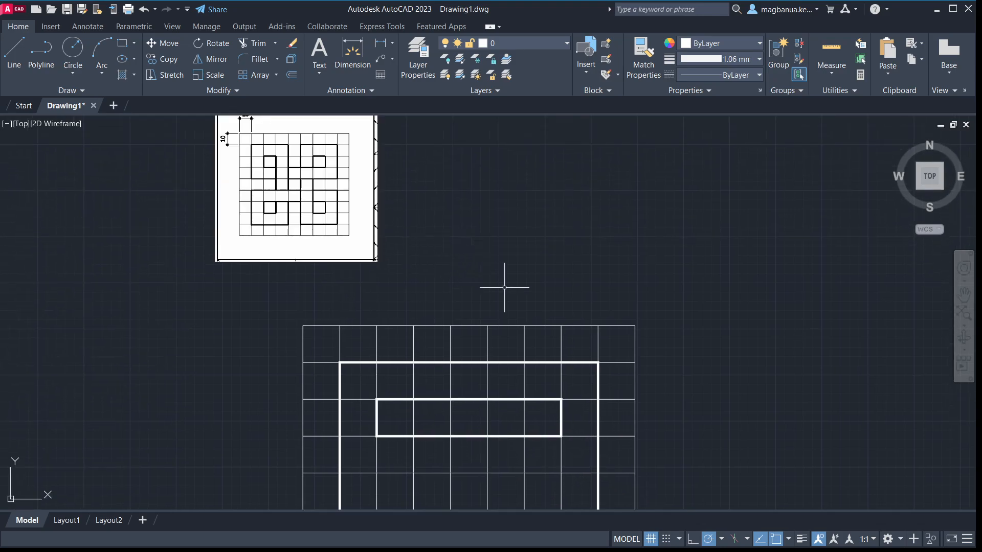
mouse_move(527, 287)
middle_down()
mouse_move(502, 204)
mouse_move(505, 280)
middle_up()
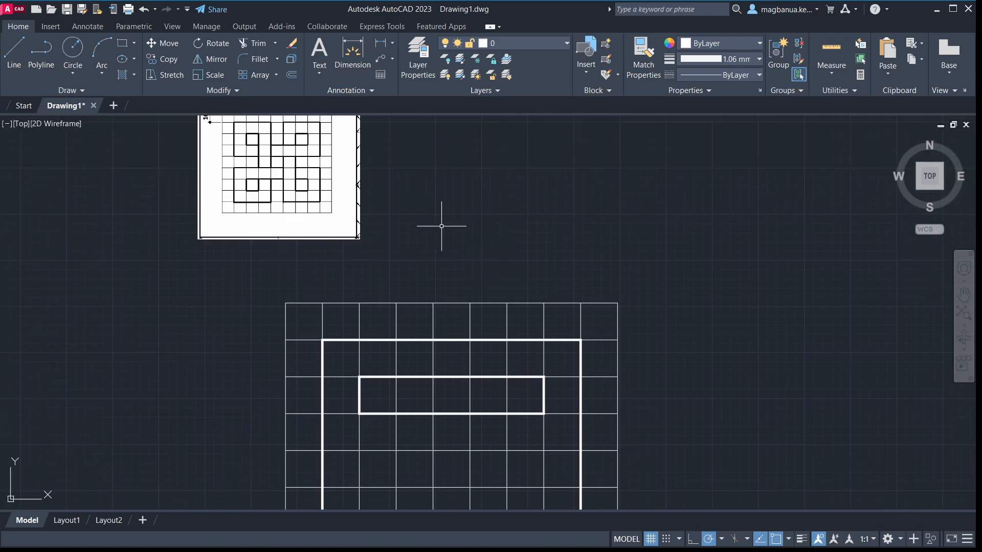
mouse_move(445, 222)
middle_down()
mouse_move(483, 278)
mouse_move(402, 157)
middle_up()
middle_drag(454, 197, 462, 237)
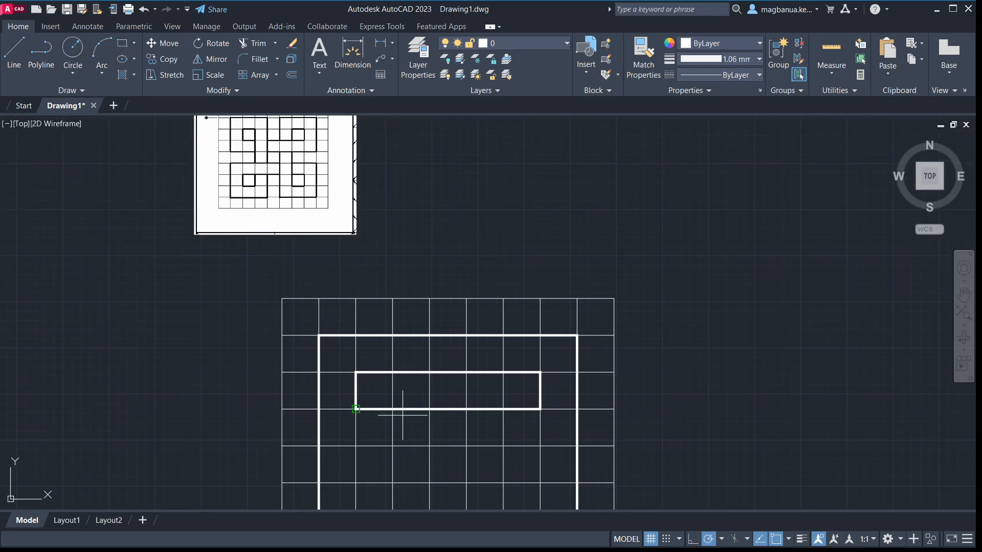
middle_drag(396, 401, 351, 303)
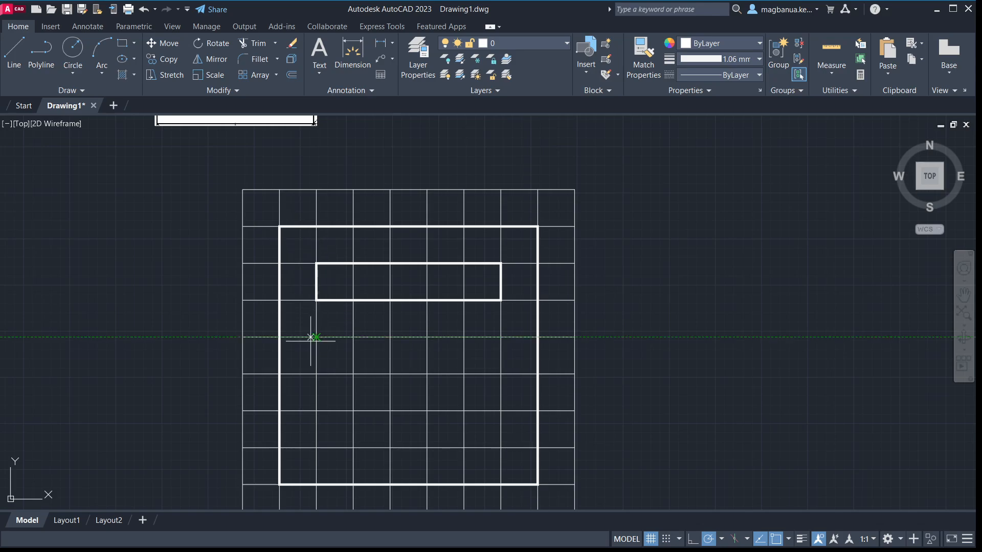
click(279, 337)
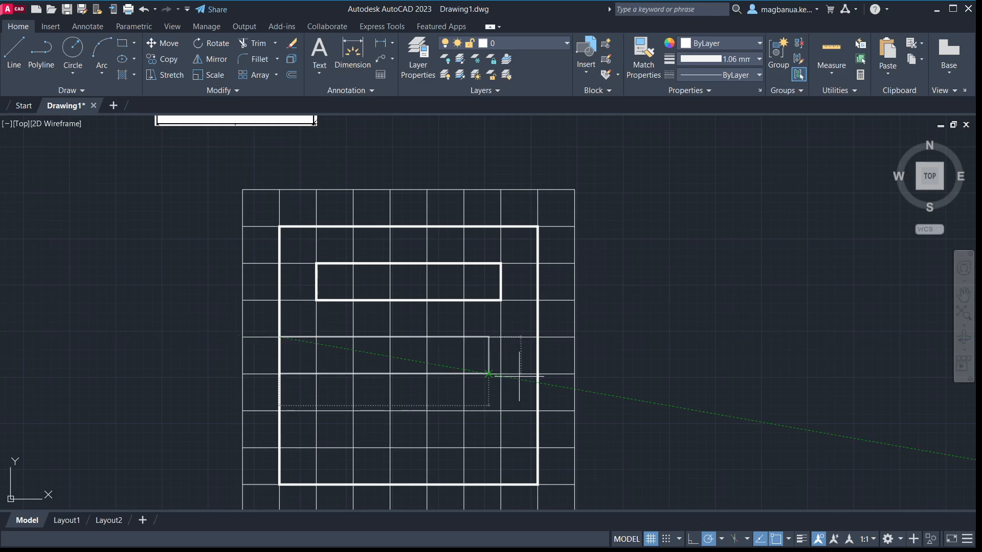
click(538, 374)
Draw bold one-cell squares at both ends of the five-cell rectangle in the third grid row.
middle_drag(395, 307, 420, 349)
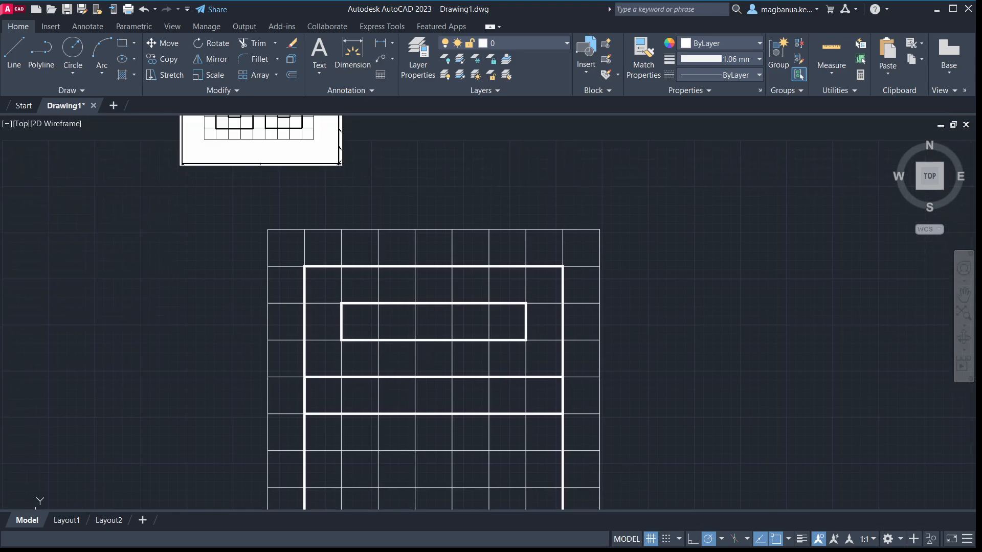
middle_drag(324, 274, 333, 375)
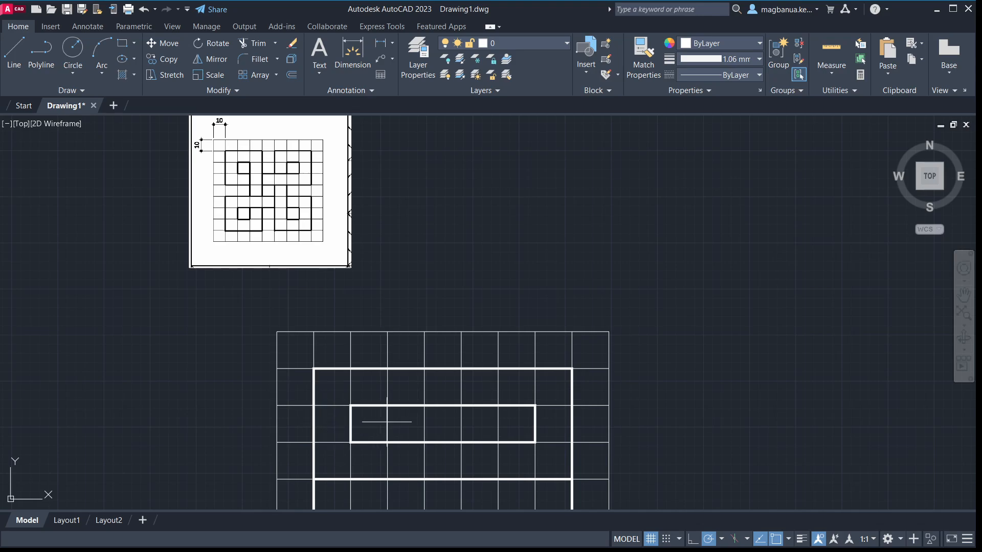
click(387, 439)
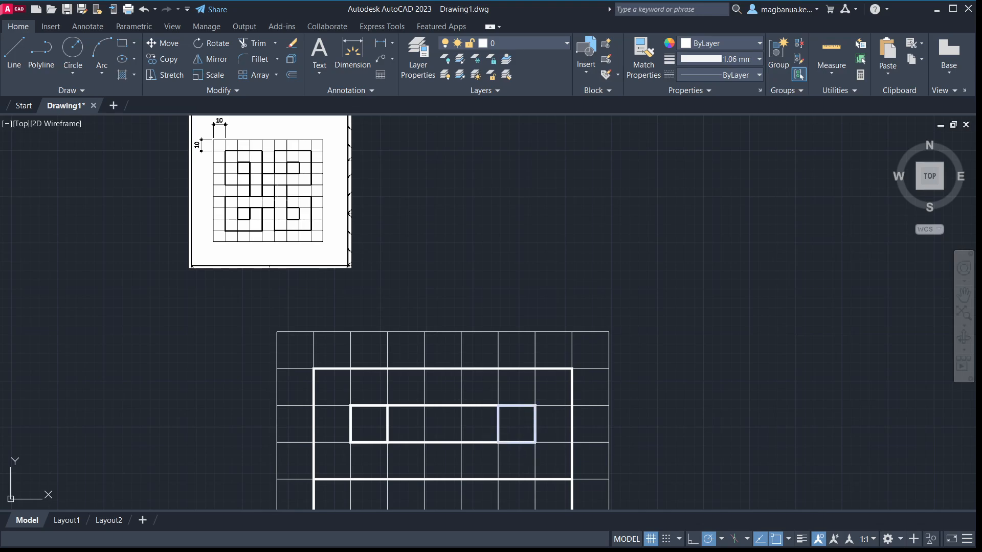
Check the reference pattern and draw a bold one-cell square in the third column of the seventh grid row.
middle_drag(259, 176, 322, 235)
scroll(322, 236, up, 2)
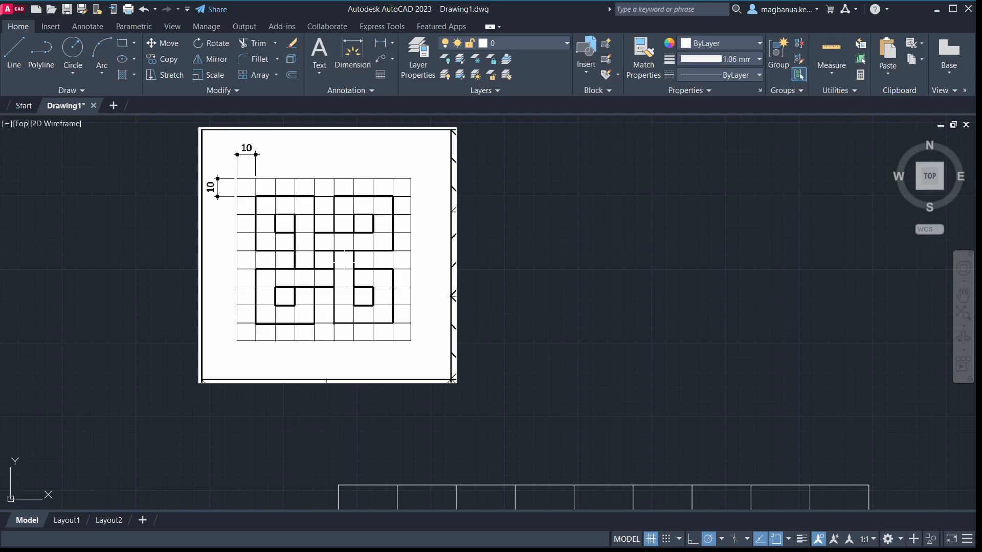
key(alt+Tab)
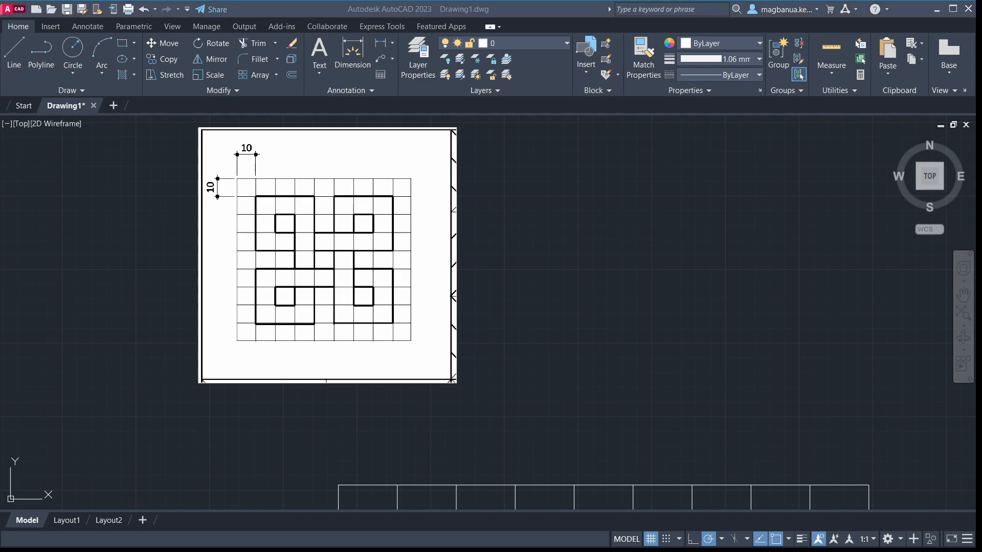
key(alt+Tab)
middle_drag(537, 395, 492, 304)
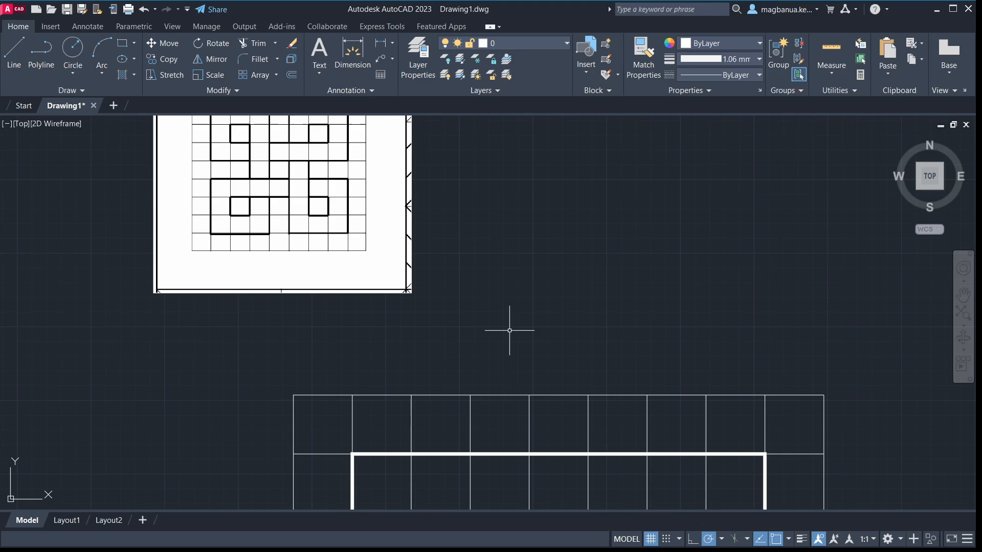
scroll(510, 330, down, 2)
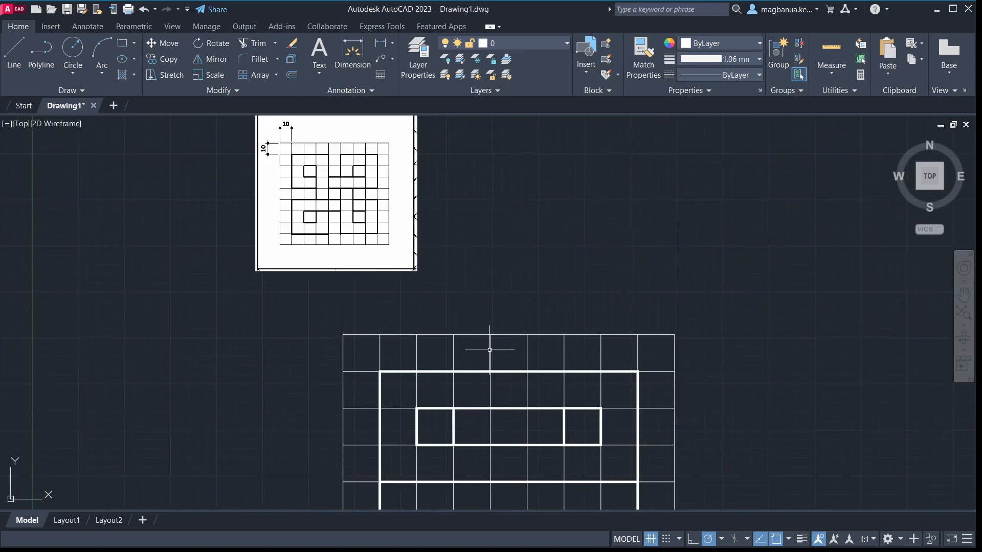
middle_drag(545, 433, 416, 235)
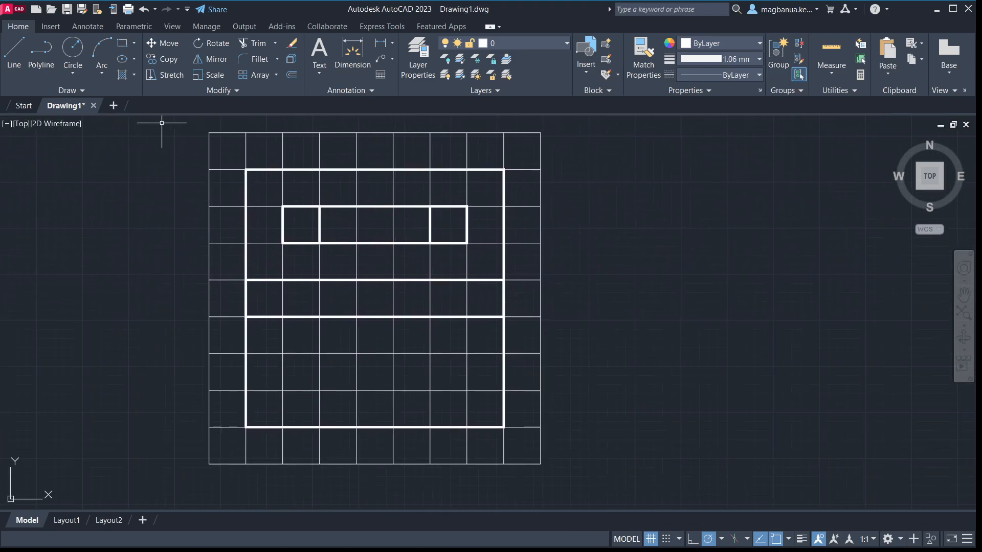
click(123, 44)
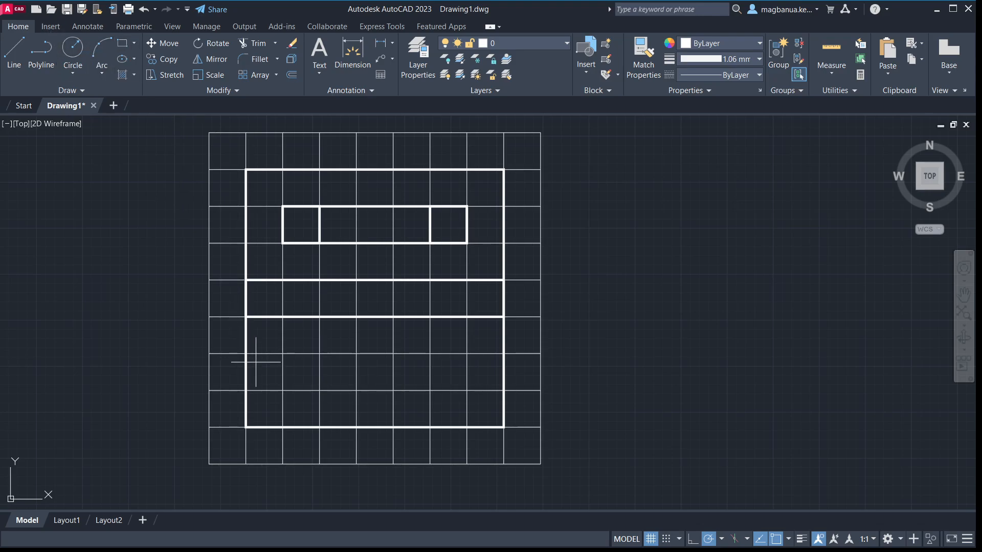
click(283, 353)
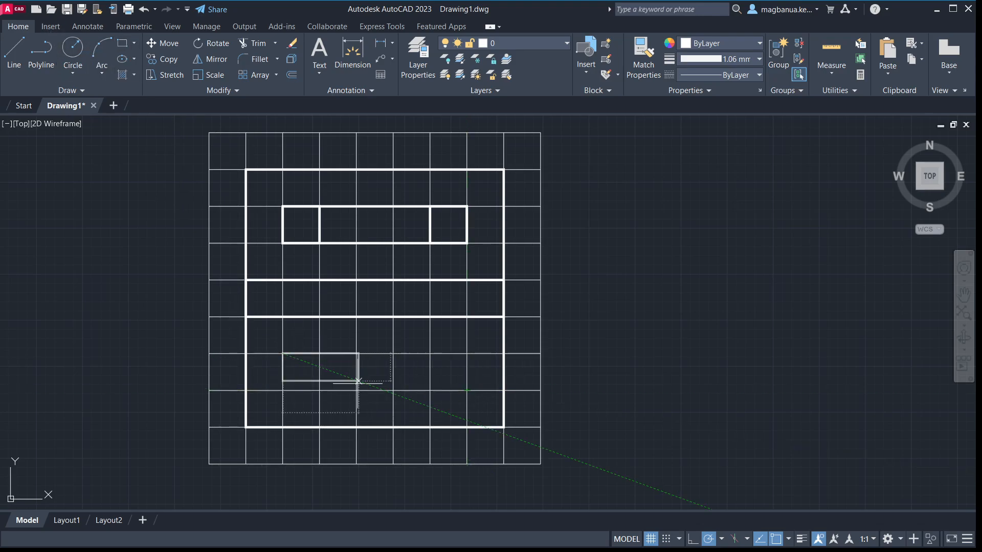
click(319, 390)
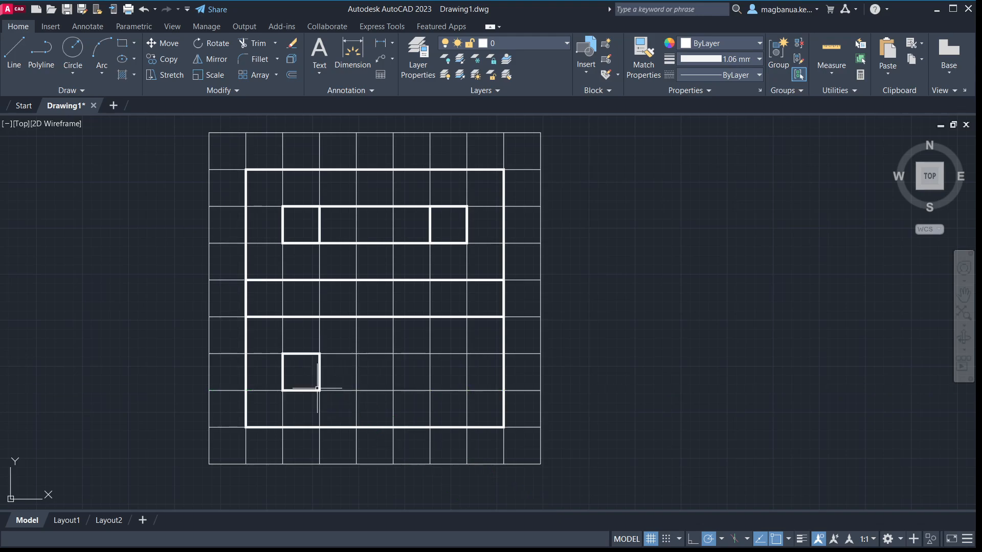
Draw a bold rectangle one cell high in the seventh column of the seventh grid row.
click(121, 45)
click(430, 354)
click(462, 390)
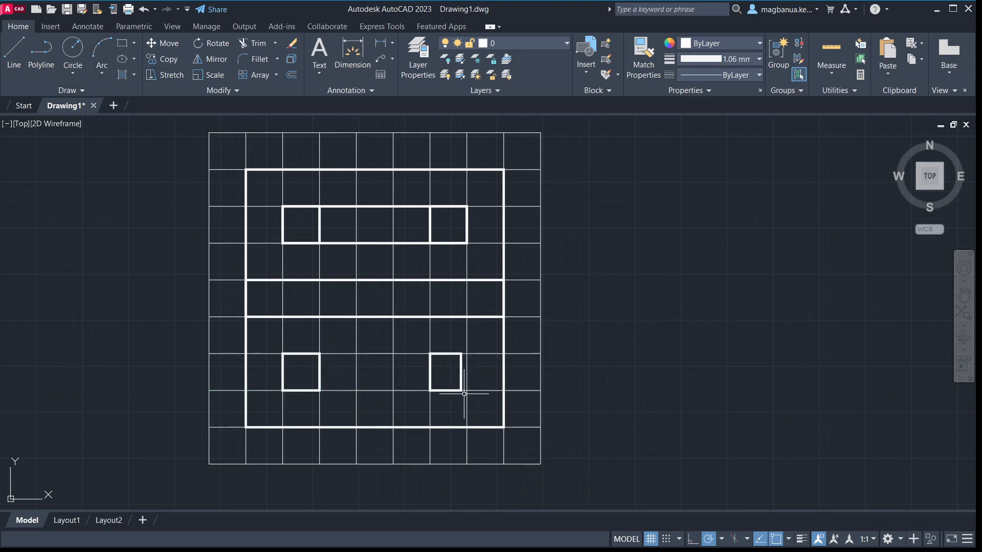
Stretch the right-hand corners of the seventh-column rectangle onto the grid line so it fills exactly one cell.
click(462, 373)
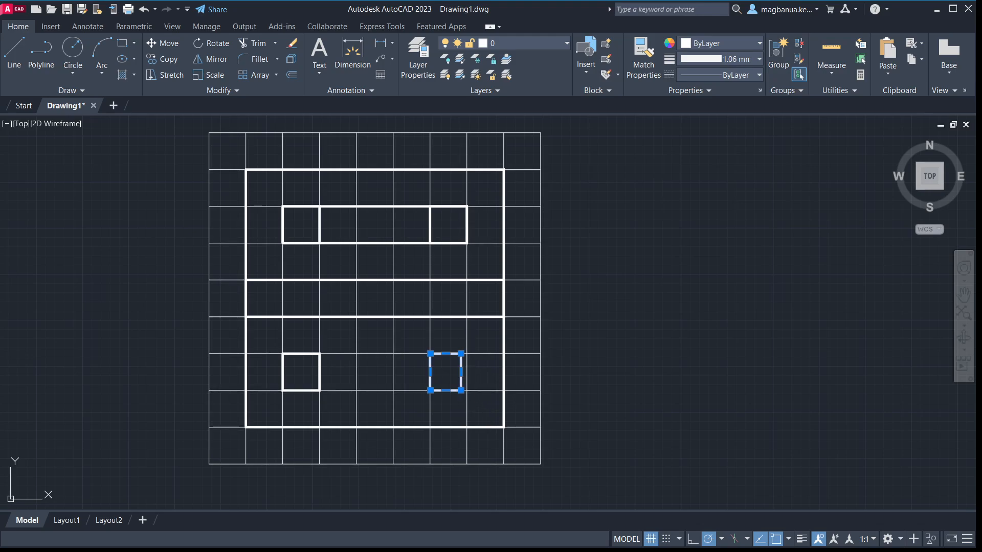
click(461, 390)
scroll(466, 390, up, 4)
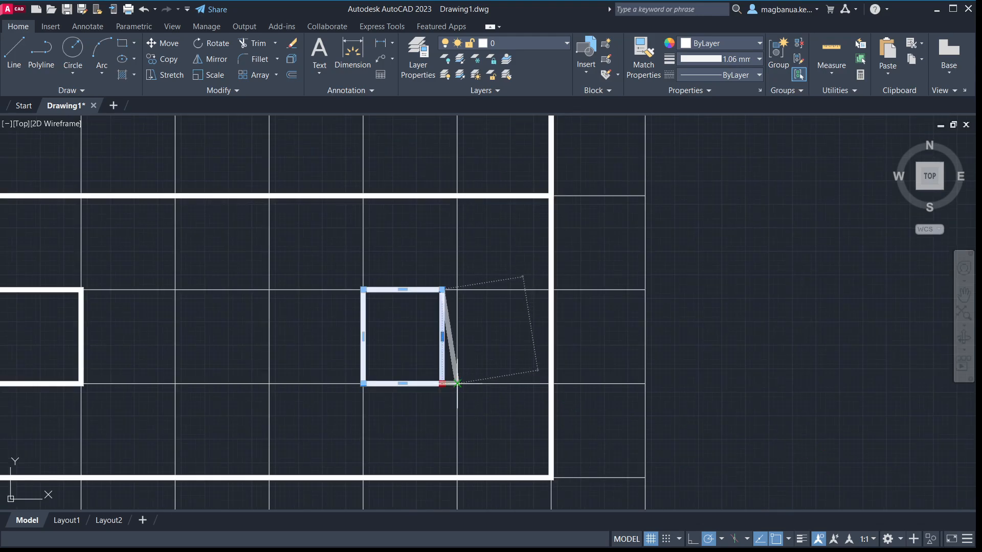
click(467, 390)
click(442, 290)
click(458, 289)
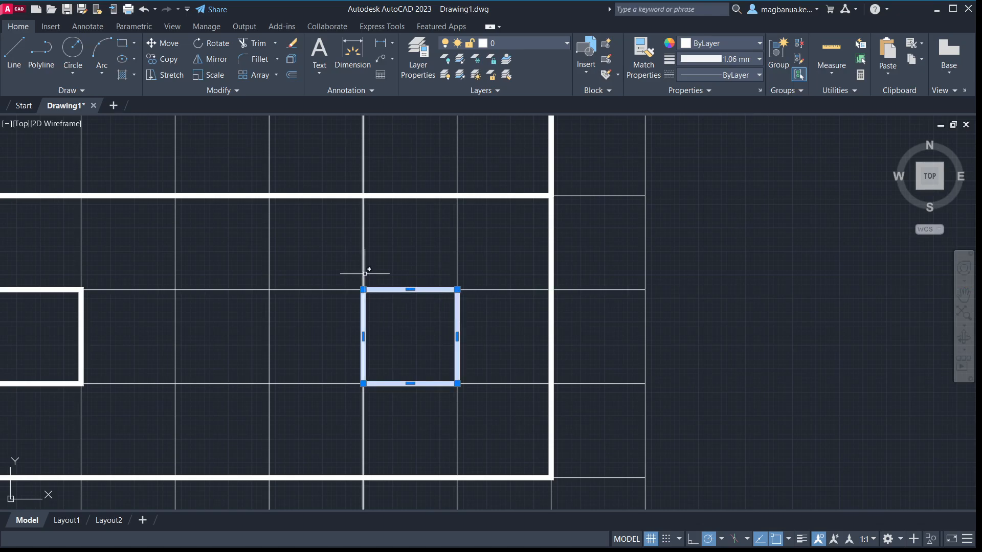
scroll(337, 261, down, 5)
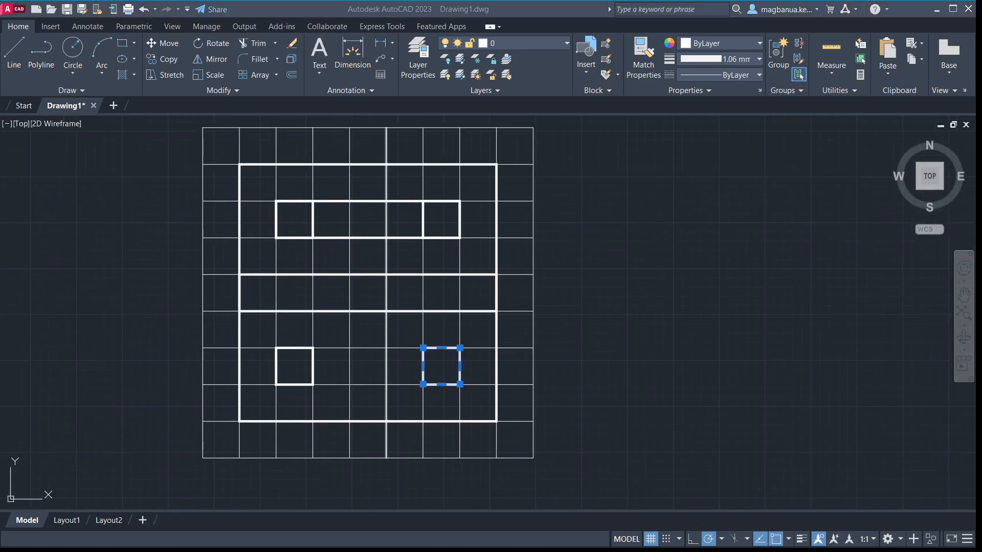
Draw a bold rectangle one cell wide and three cells high in the fifth column, across grid rows six to eight.
middle_drag(299, 260, 600, 462)
middle_drag(412, 272, 379, 298)
middle_drag(627, 364, 470, 235)
middle_drag(571, 379, 530, 248)
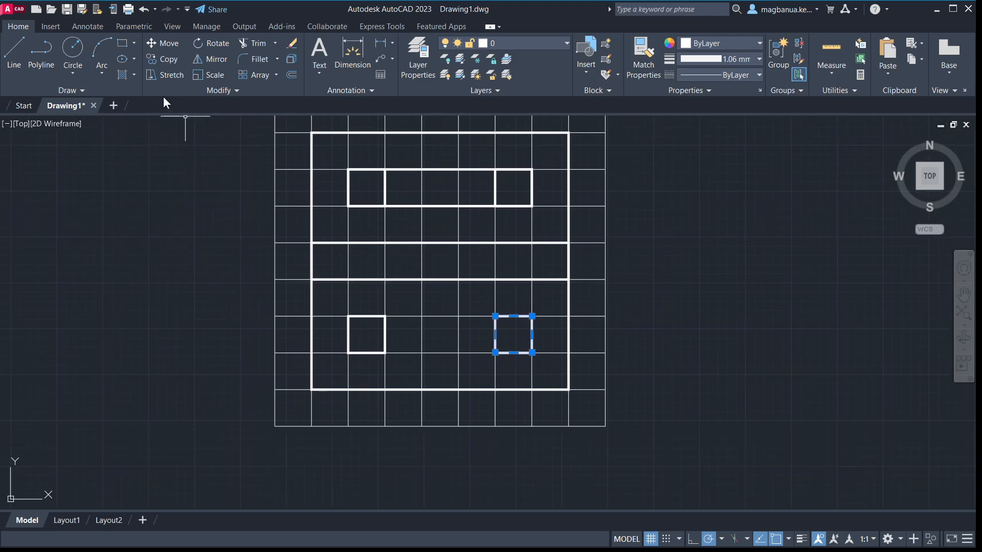
click(121, 45)
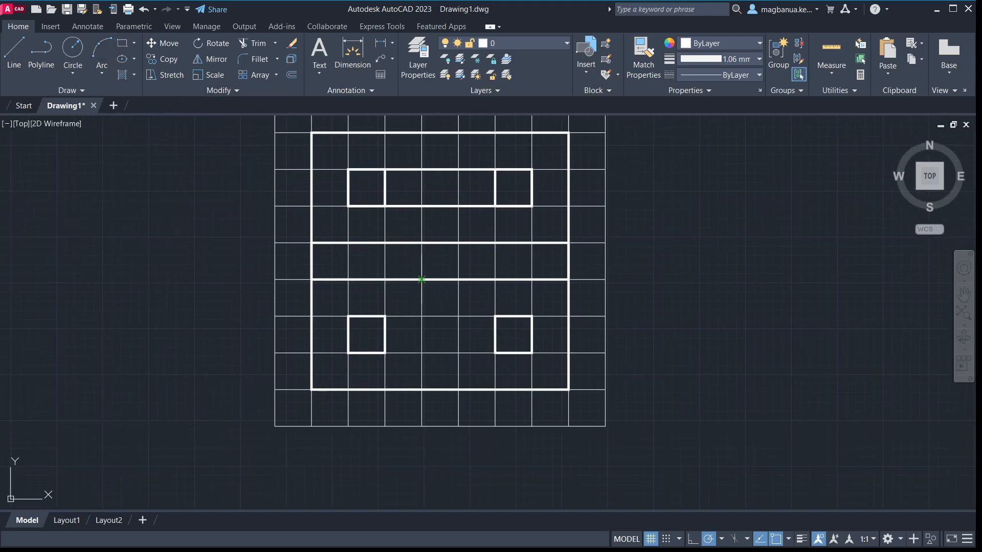
click(422, 280)
click(459, 389)
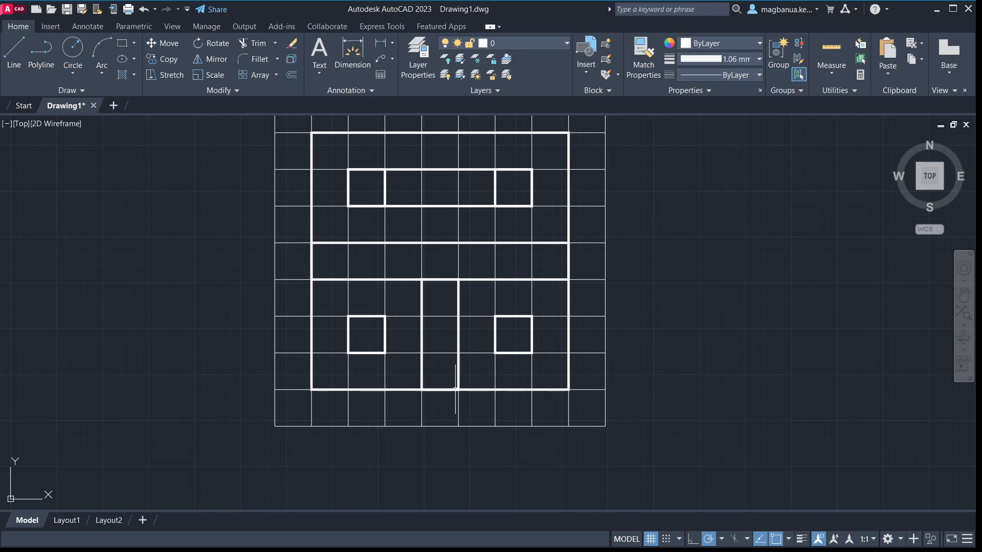
Turn off the background grid display and draw a bold rectangle one cell wide and four cells high in column five, across rows two to five.
click(651, 539)
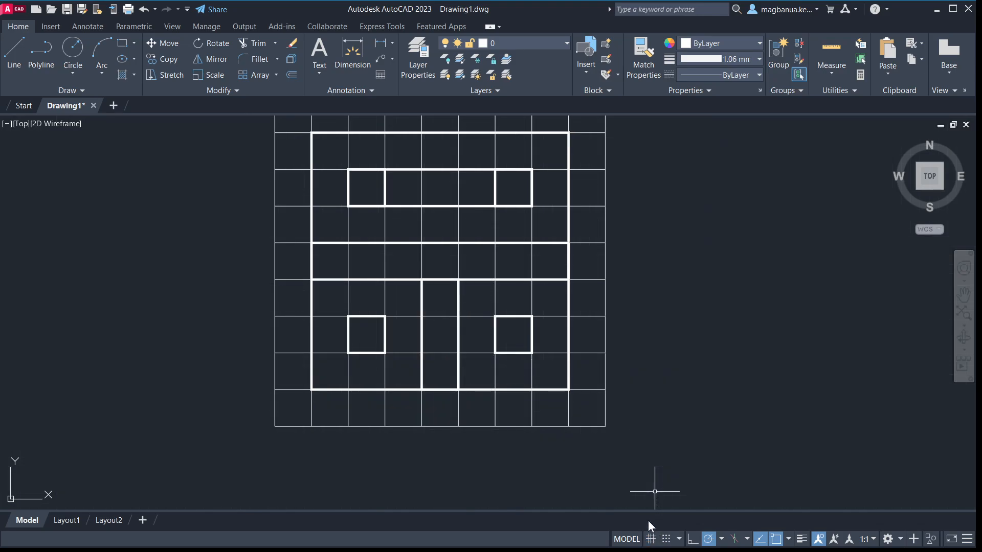
middle_drag(400, 318, 403, 354)
middle_drag(520, 322, 508, 374)
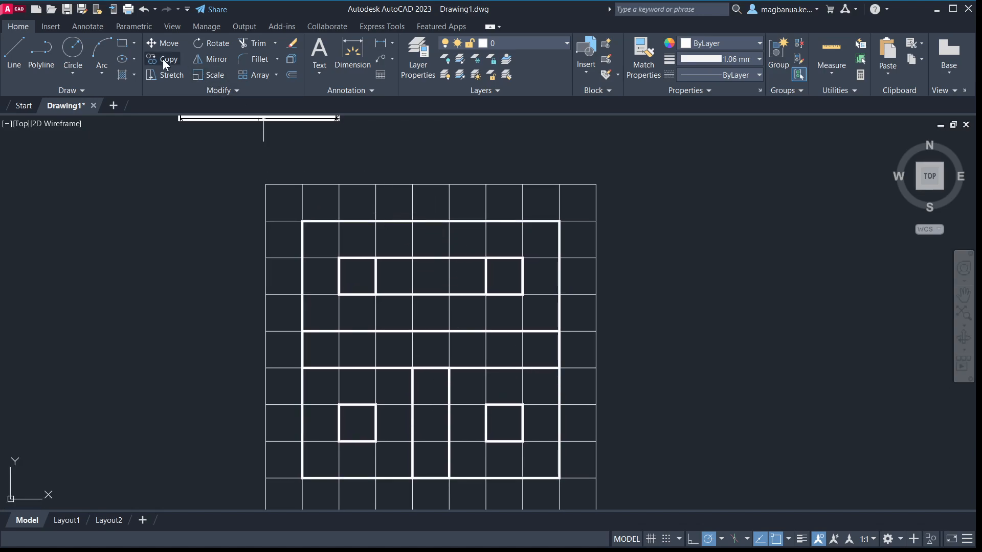
click(125, 48)
click(412, 221)
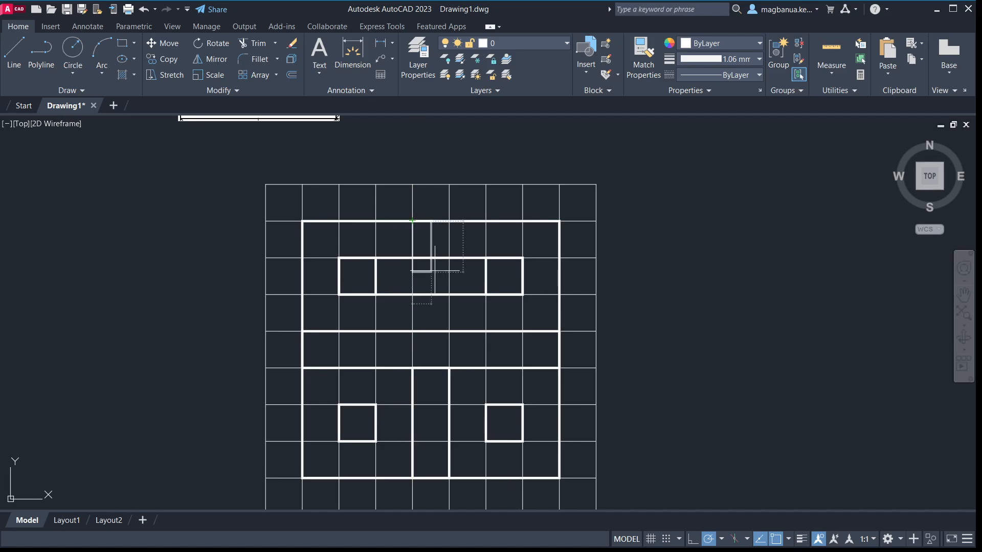
click(449, 367)
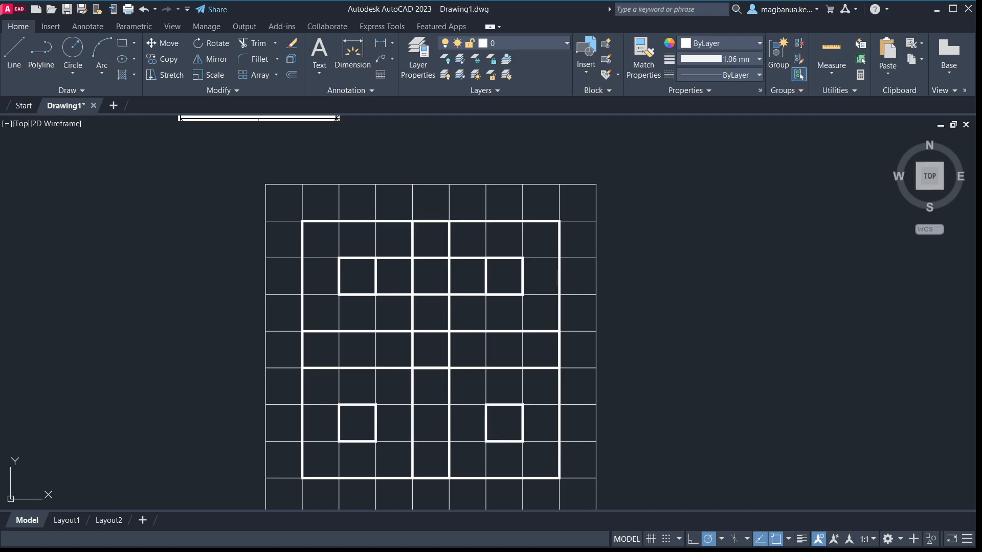
Check the reference pattern and trim the five-cell rectangle's upper and lower edges in the fourth column.
scroll(478, 320, down, 2)
scroll(441, 308, up, 2)
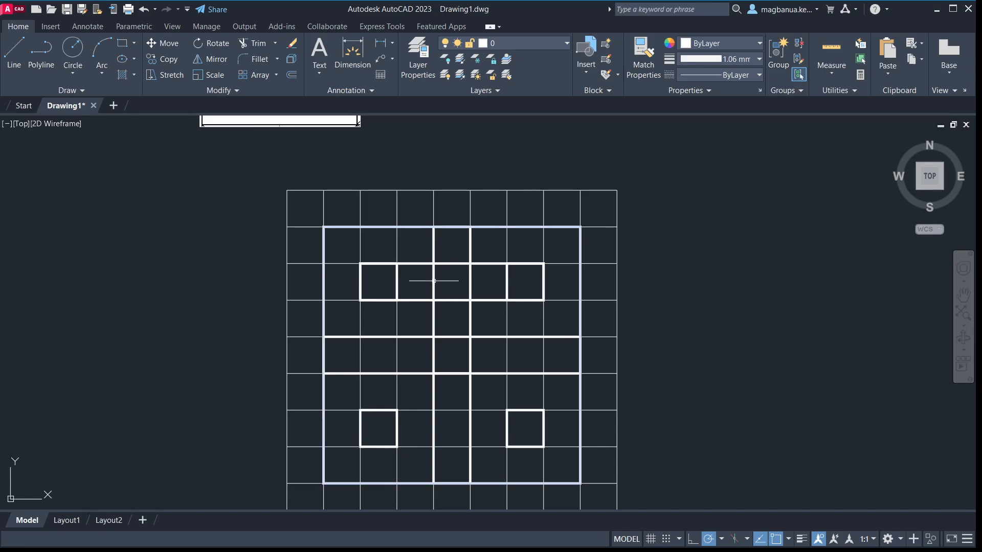
middle_drag(358, 243, 334, 425)
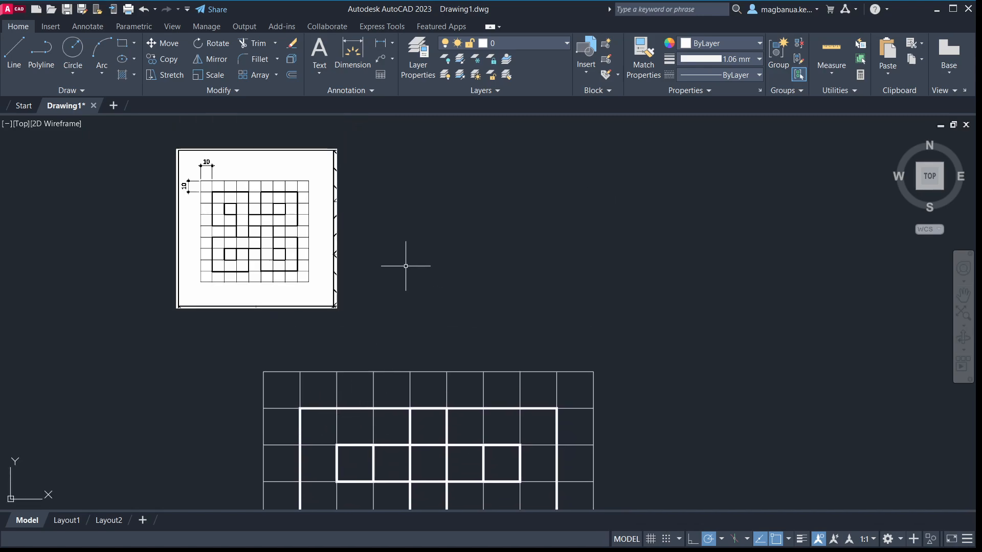
click(259, 41)
mouse_move(461, 331)
middle_down()
mouse_move(421, 285)
mouse_move(415, 244)
middle_up()
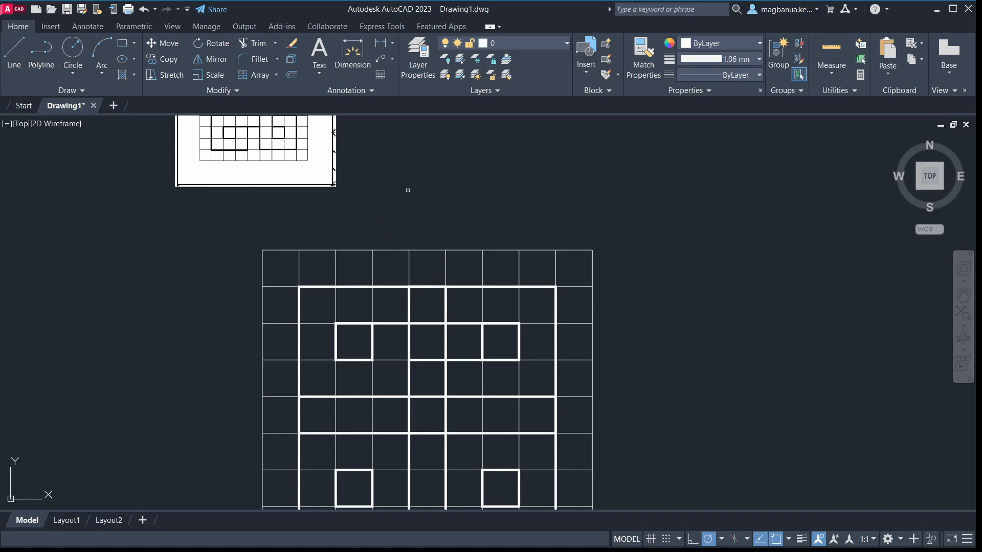
middle_drag(408, 190, 415, 240)
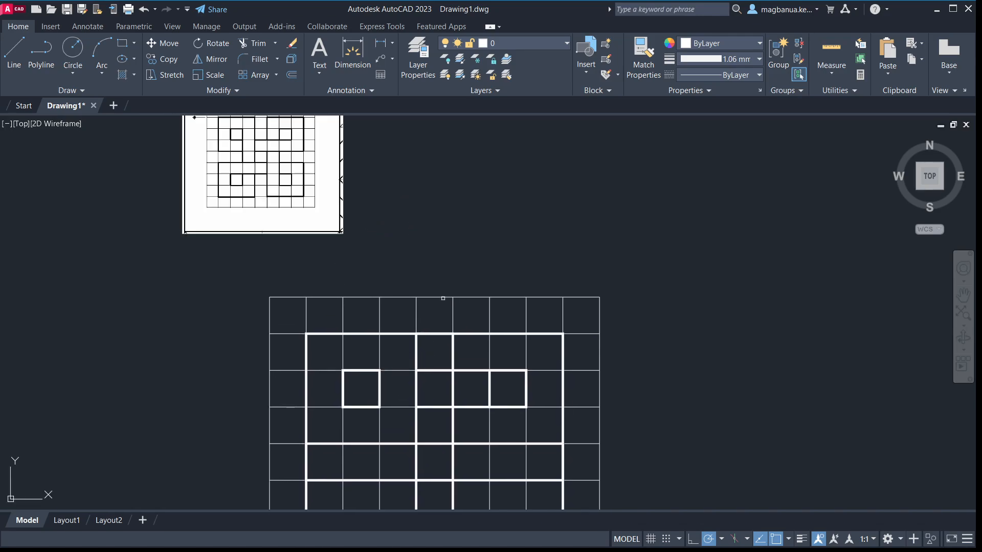
middle_drag(381, 206, 392, 246)
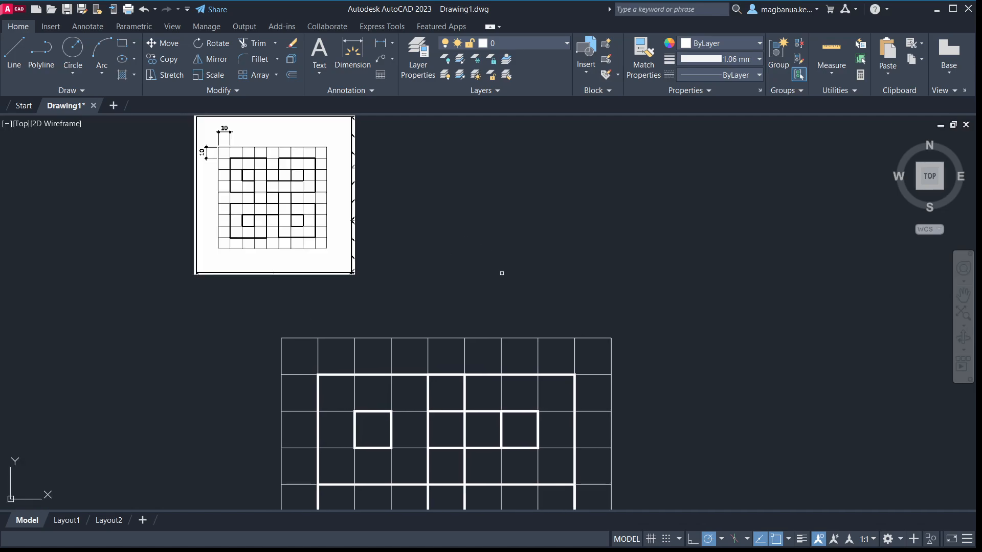
middle_drag(498, 264, 472, 200)
mouse_move(436, 317)
middle_down()
mouse_move(436, 287)
mouse_move(398, 388)
middle_up()
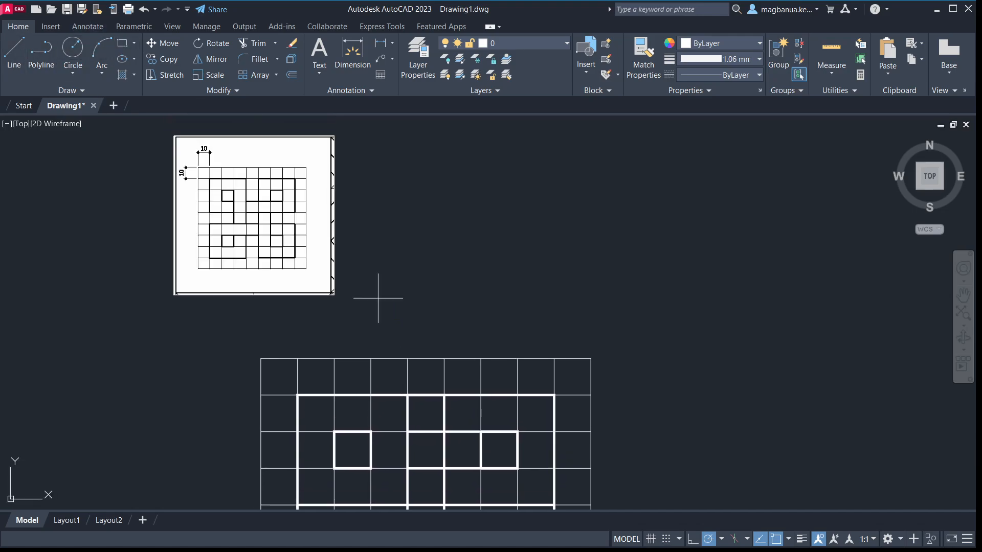
scroll(383, 296, up, 2)
middle_drag(383, 296, 383, 208)
middle_drag(382, 391, 379, 200)
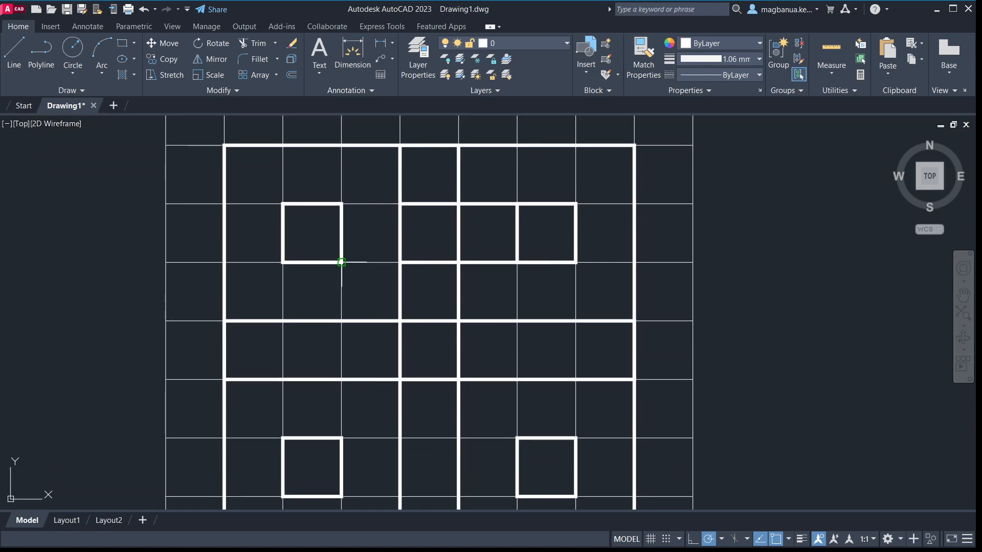
key(Escape)
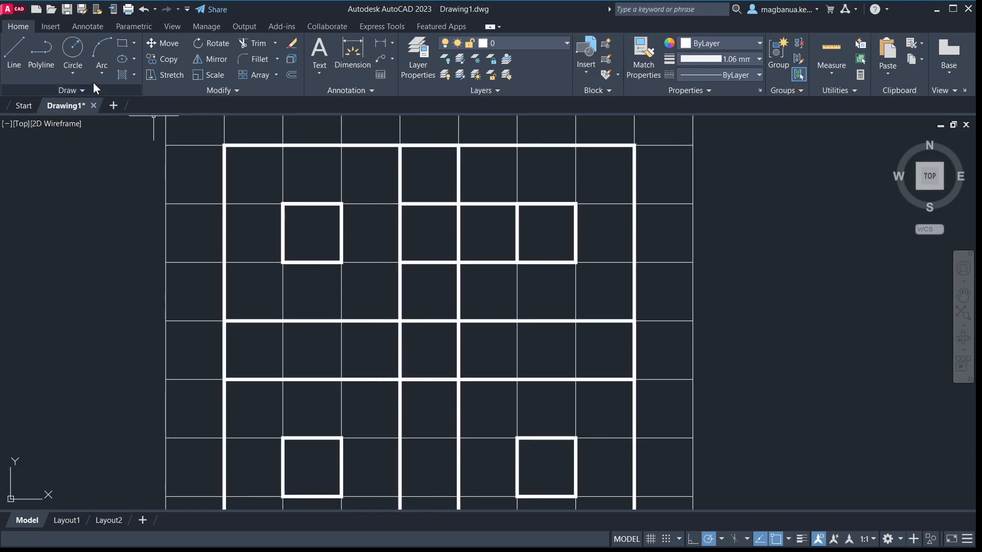
click(22, 47)
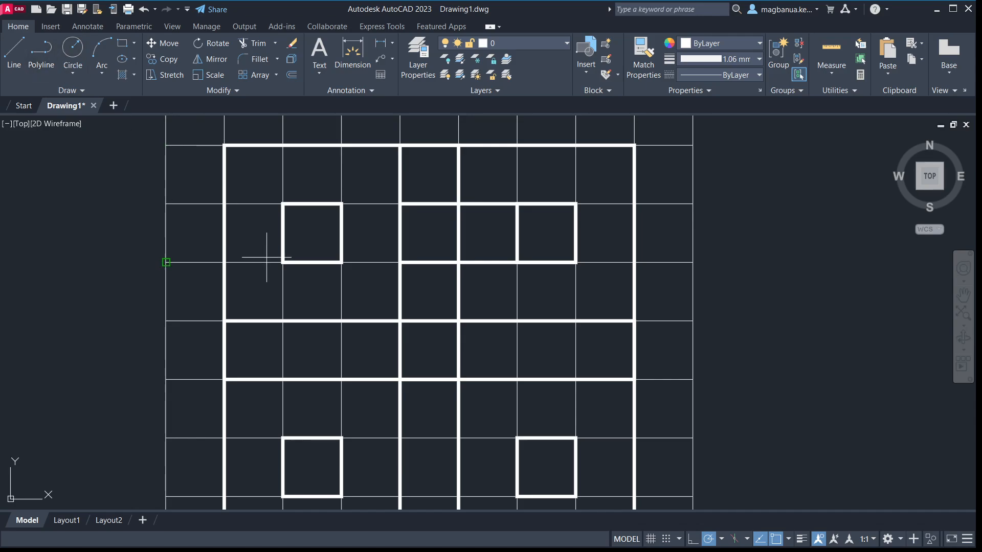
scroll(168, 298, down, 2)
click(118, 271)
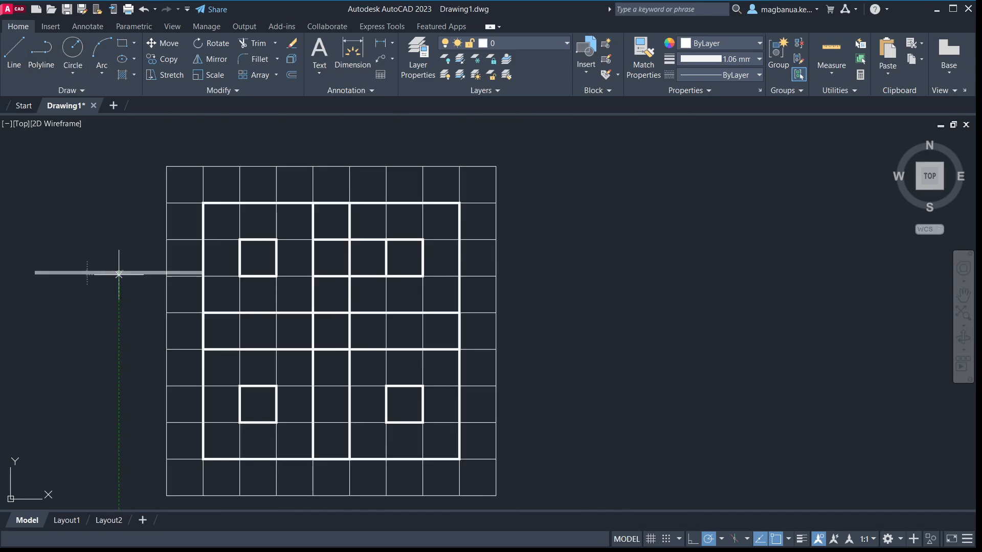
key(Escape)
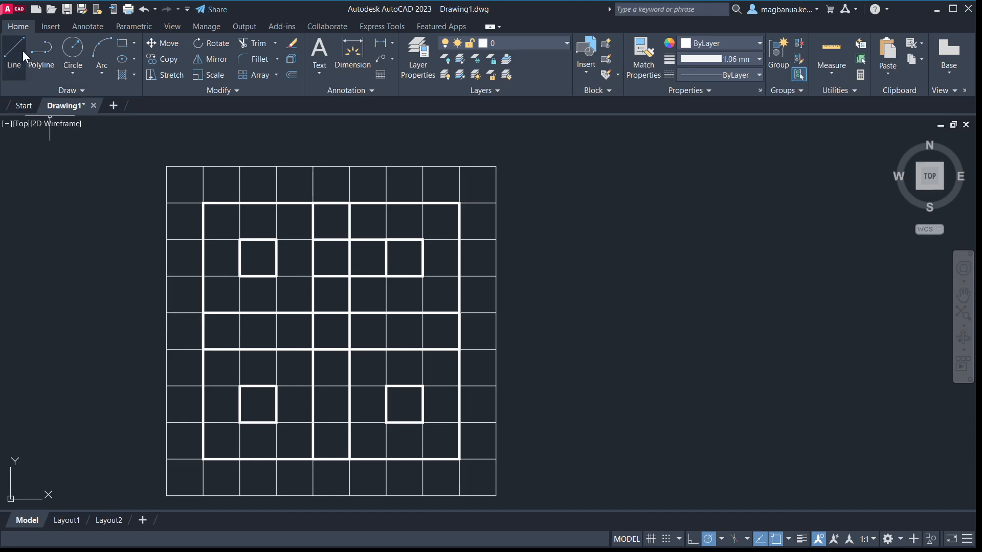
click(45, 72)
click(80, 296)
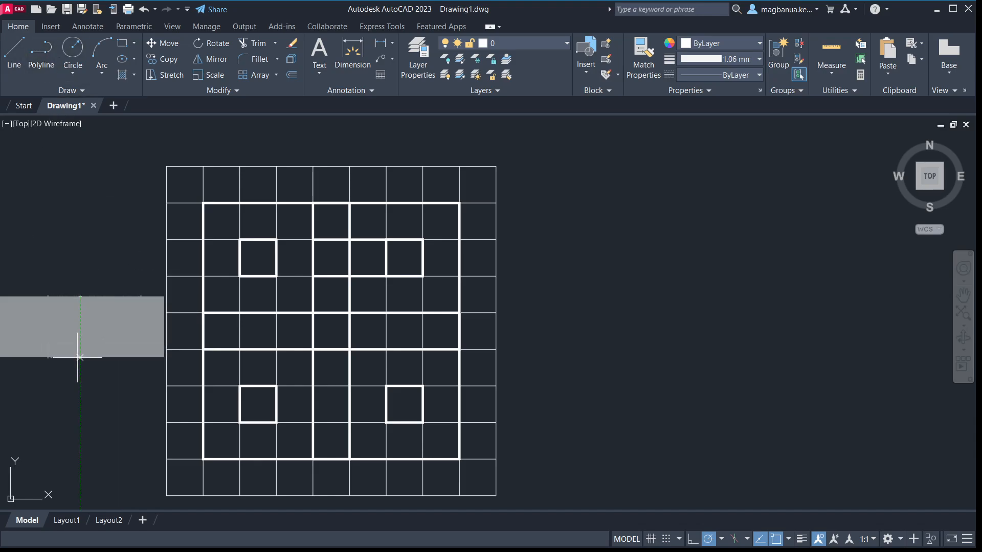
click(522, 506)
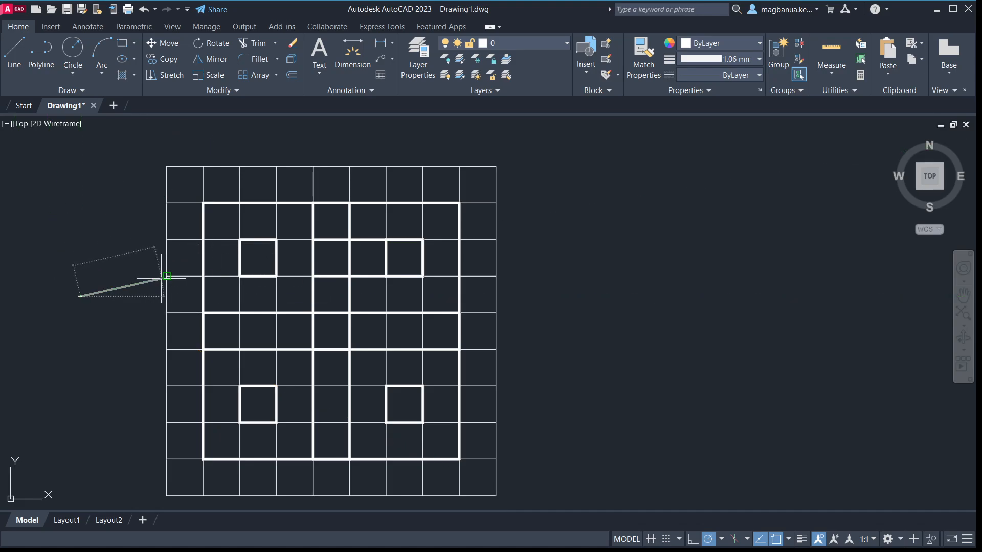
key(Escape)
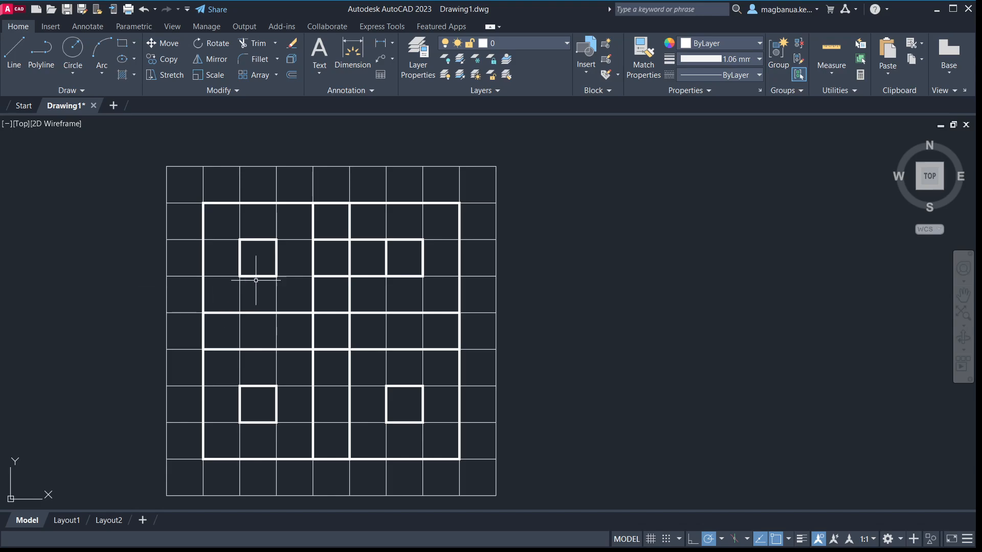
Draw a bold vertical line one cell long from the third-row, third-column square's lower-right corner down to the fifth row's upper edge.
click(73, 62)
click(276, 312)
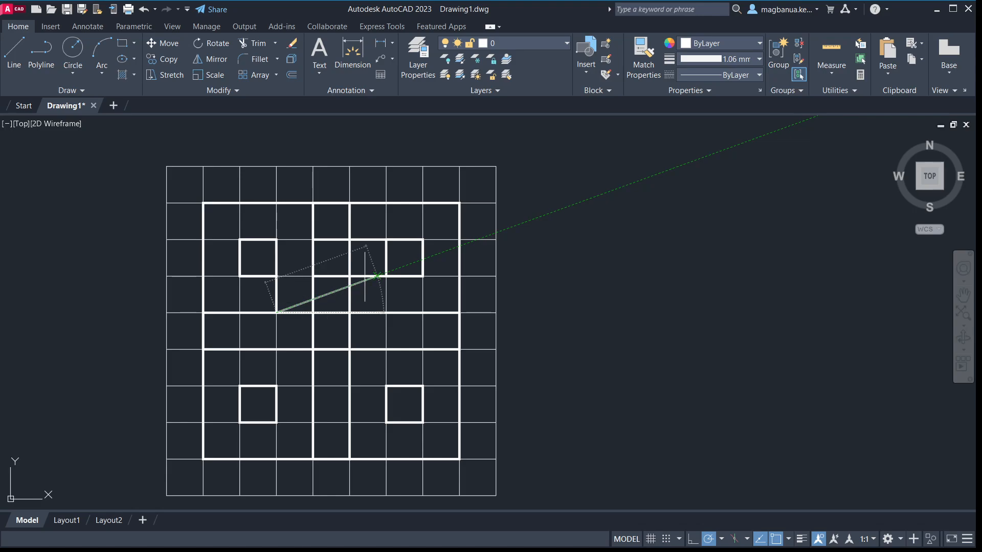
key(Escape)
Following the reference, trim the large rectangle's left side in row five, that row's upper edge in column four, and the five-cell rectangle's top in column six.
middle_drag(135, 190, 136, 269)
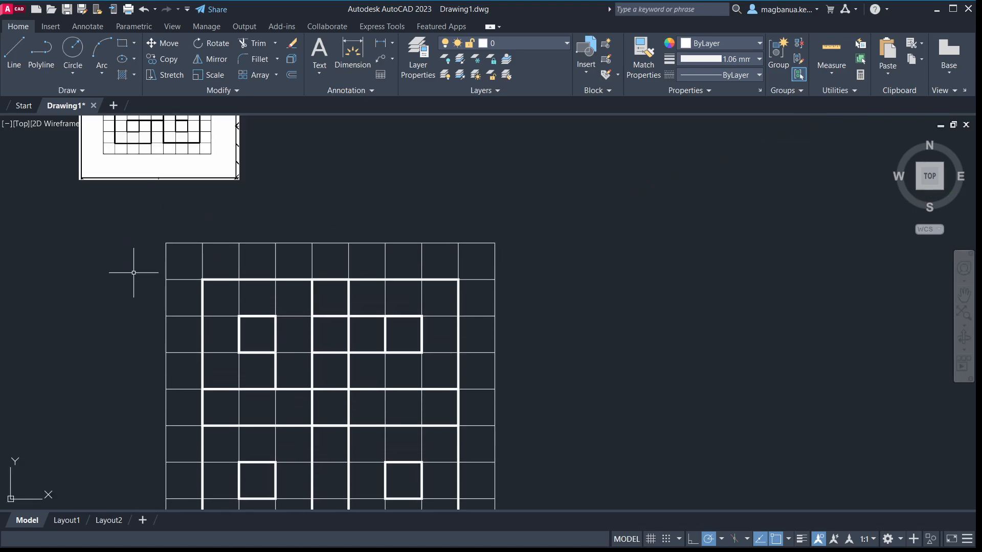
middle_drag(95, 208, 88, 292)
scroll(554, 217, down, 2)
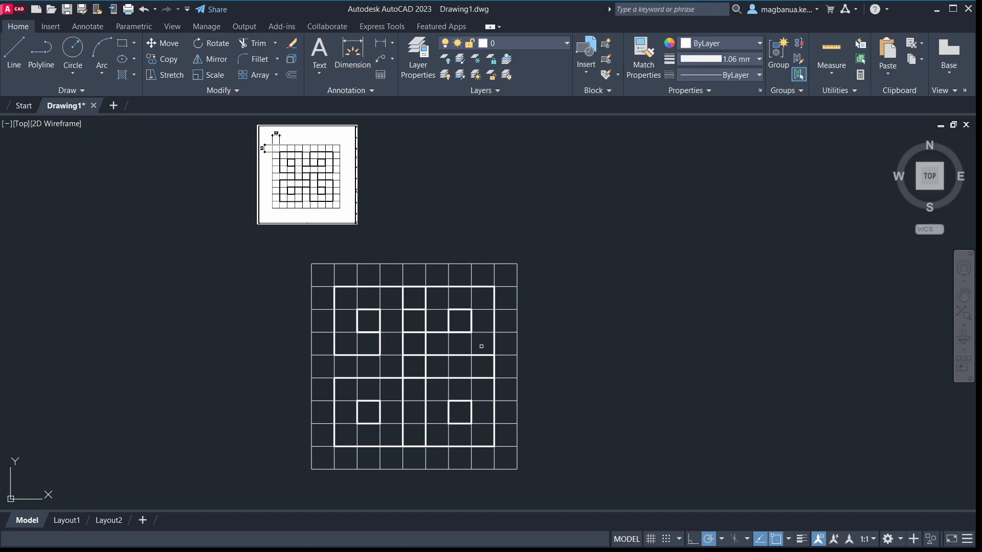
scroll(524, 351, up, 2)
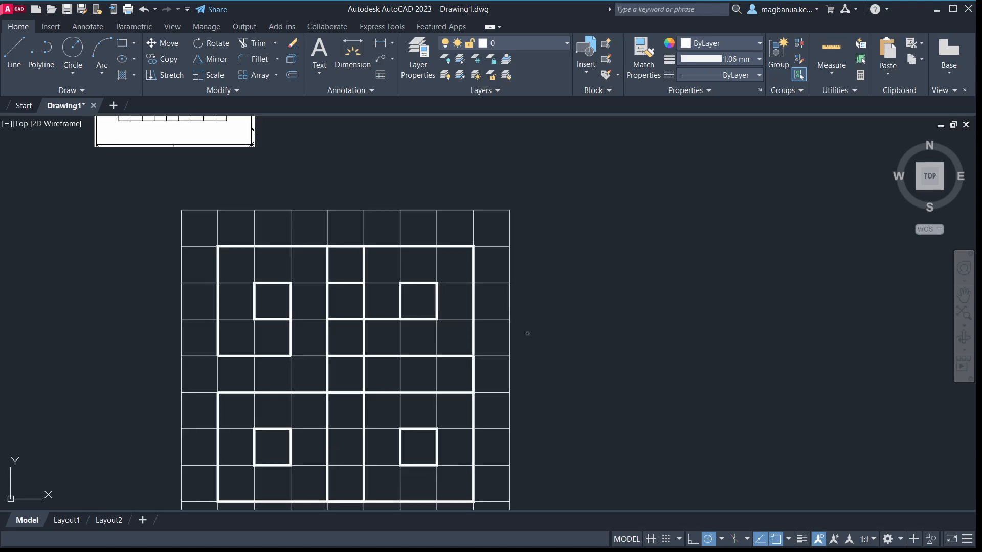
middle_drag(478, 321, 535, 343)
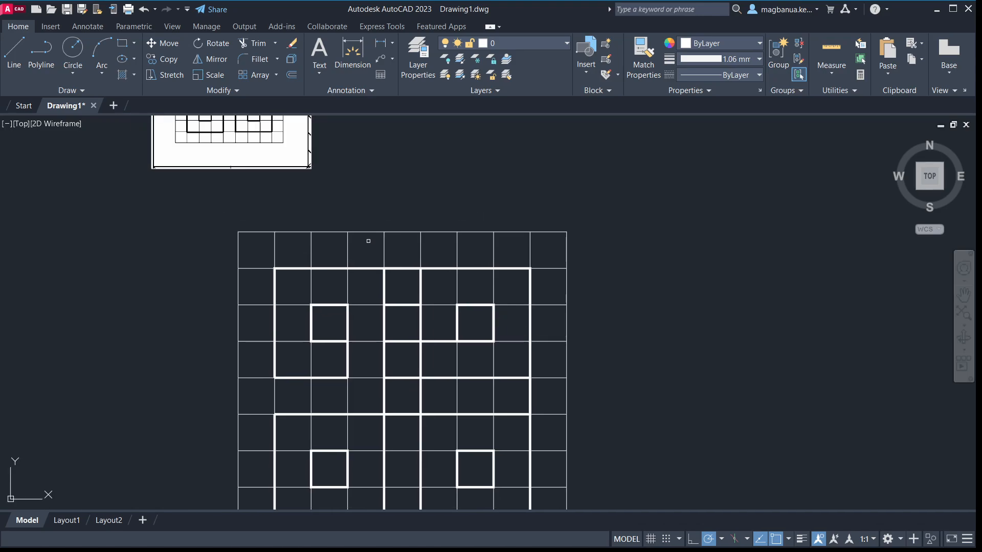
mouse_move(459, 197)
middle_down()
mouse_move(483, 320)
mouse_move(486, 296)
middle_up()
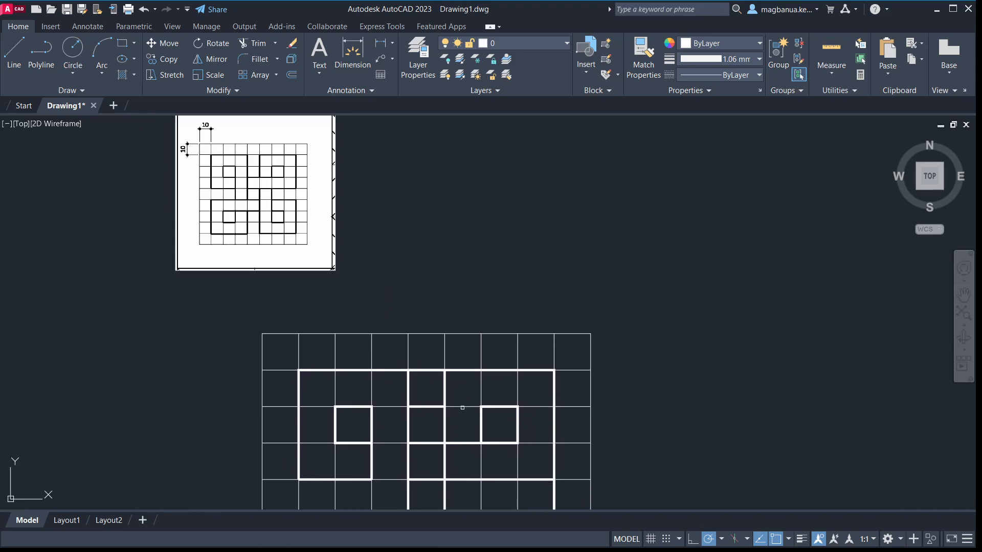
Trim the fifth-column upper edges in rows two and three, and the vertical rectangle's right edge in row four.
click(437, 407)
click(434, 370)
middle_drag(442, 259, 438, 213)
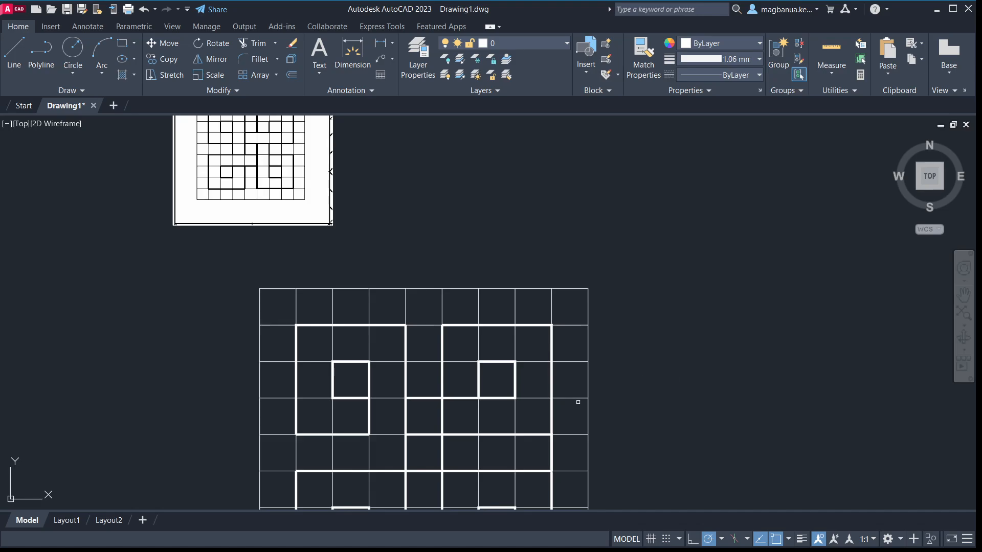
click(442, 416)
middle_drag(646, 312, 661, 351)
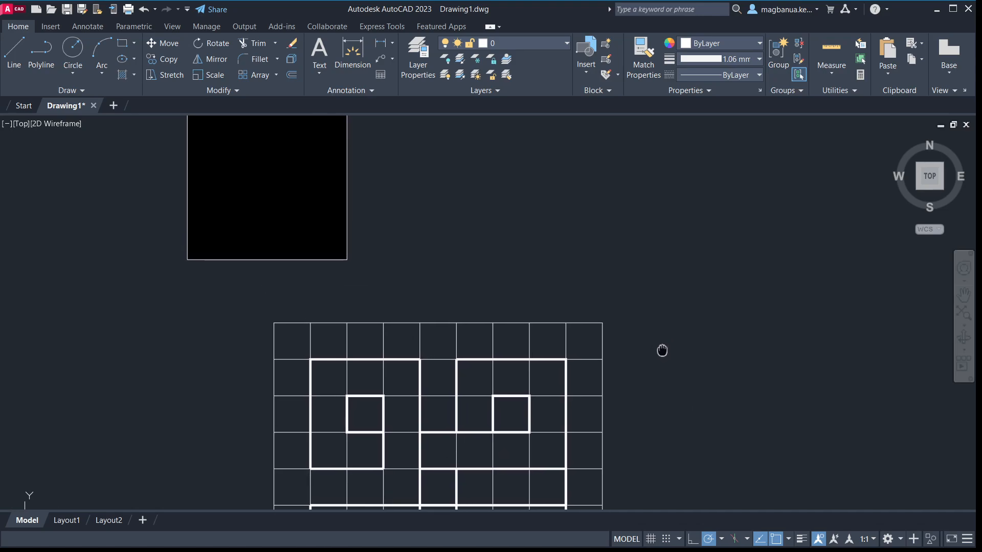
middle_drag(692, 409, 672, 282)
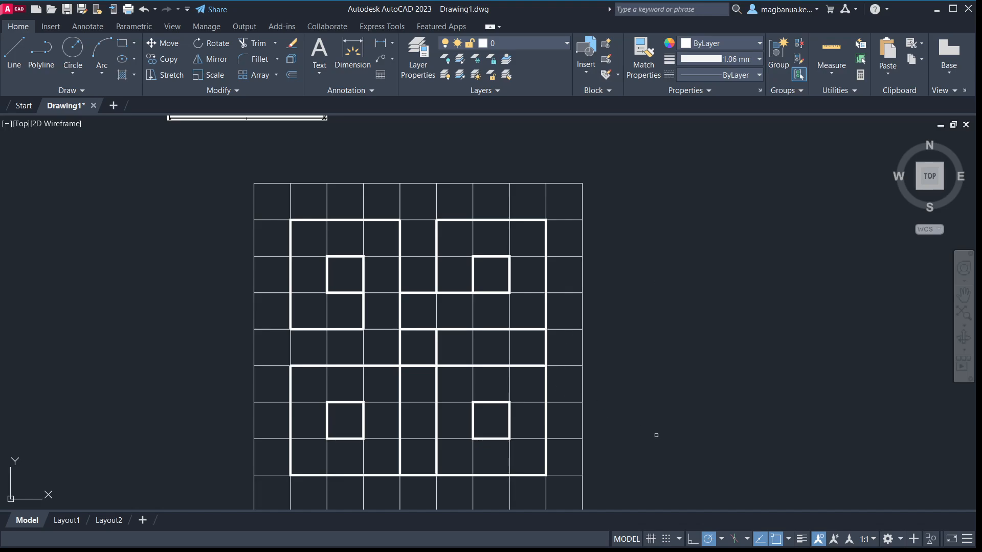
Draw a bold vertical line one cell long along the boundary of columns six and seven, spanning row five.
middle_drag(657, 436, 633, 362)
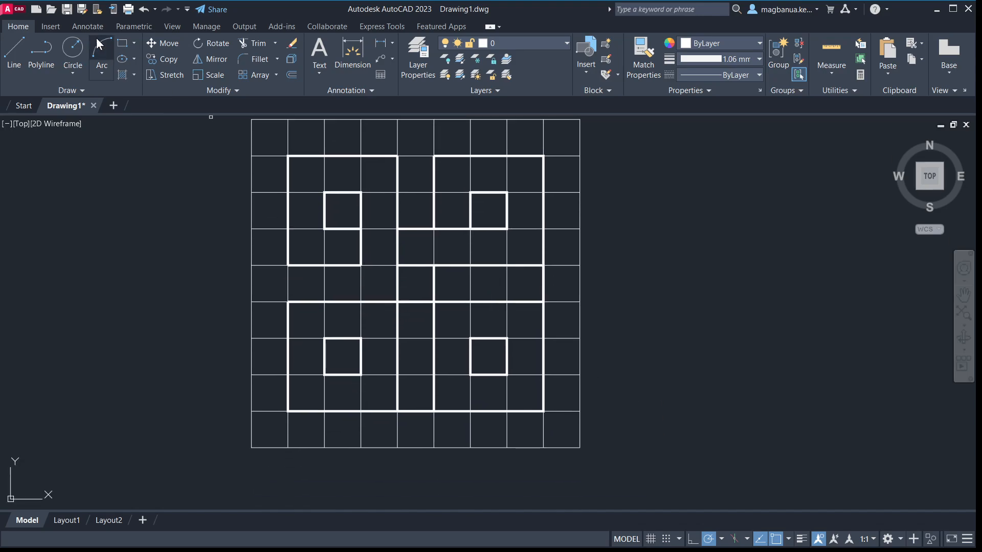
click(48, 39)
click(471, 266)
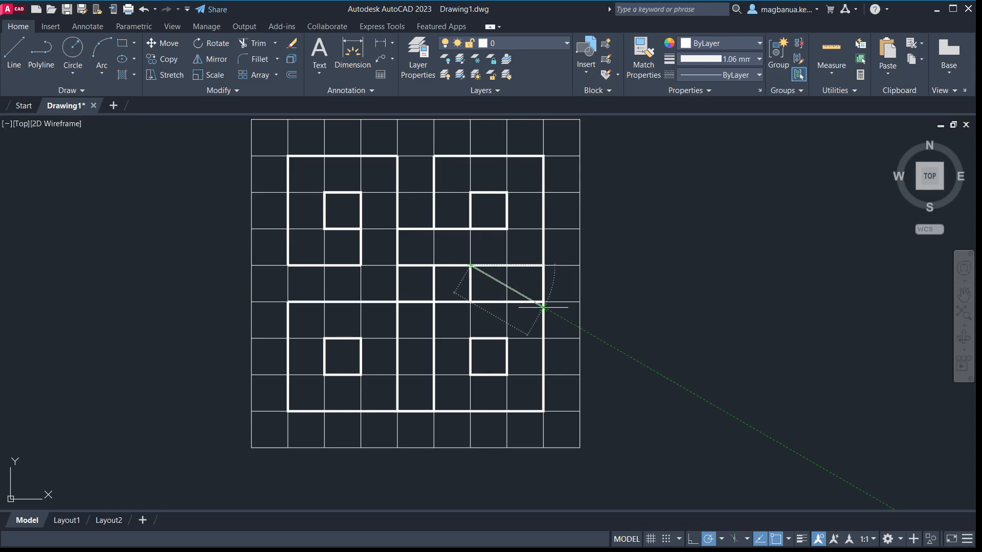
key(Escape)
Compare the drawing with the reference pattern and trim row eight's bold lower edge in the fifth column.
middle_drag(171, 202, 175, 432)
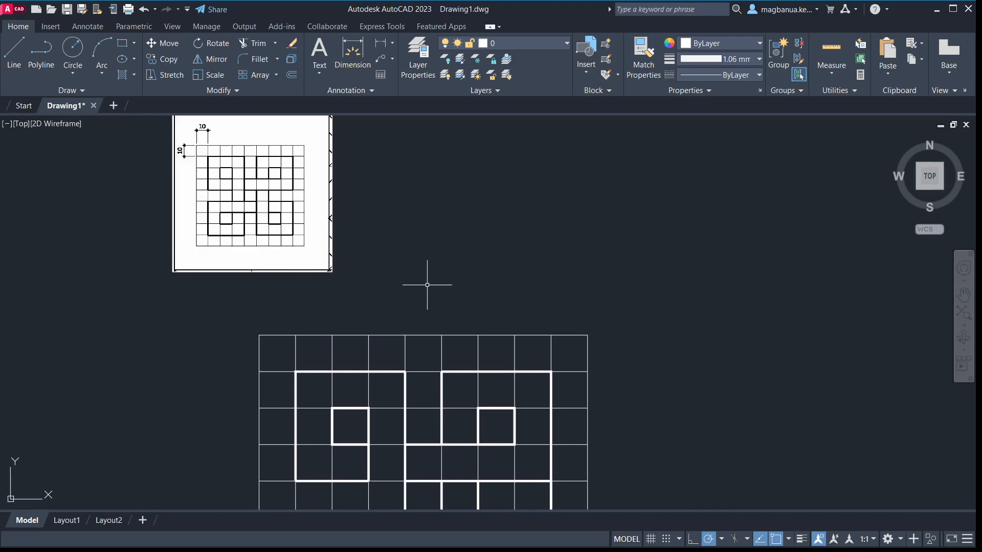
mouse_move(454, 287)
middle_down()
mouse_move(449, 263)
mouse_move(471, 247)
middle_up()
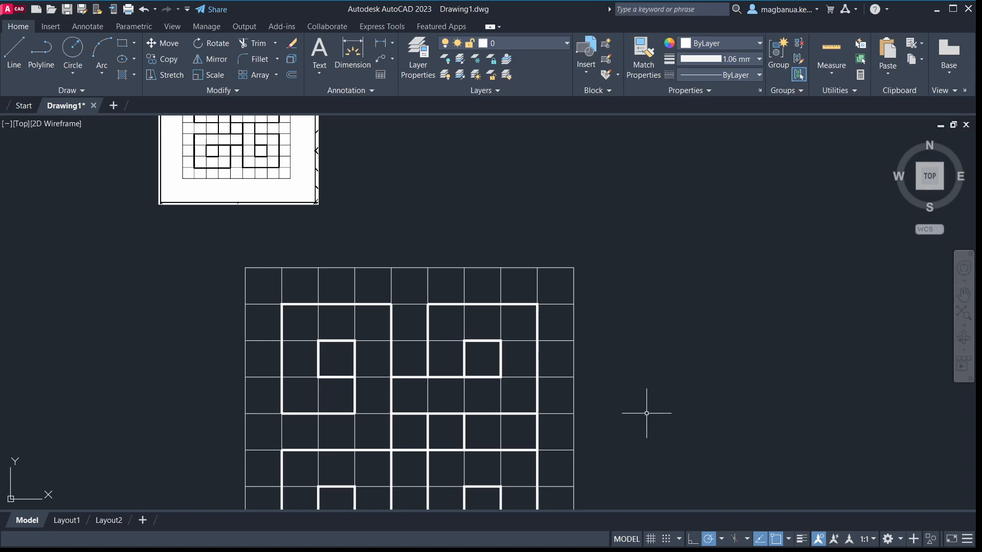
middle_drag(646, 413, 624, 325)
scroll(611, 339, down, 2)
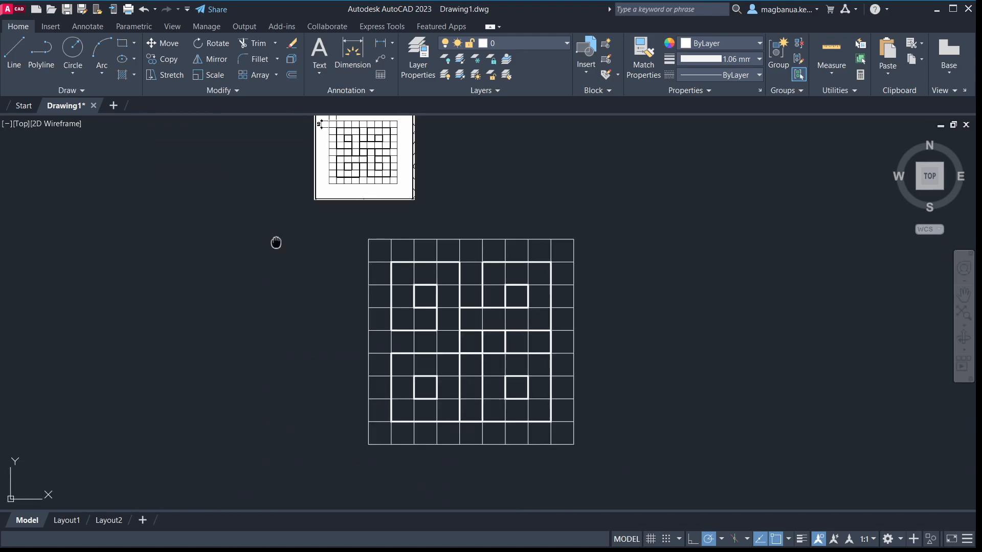
middle_drag(276, 243, 258, 267)
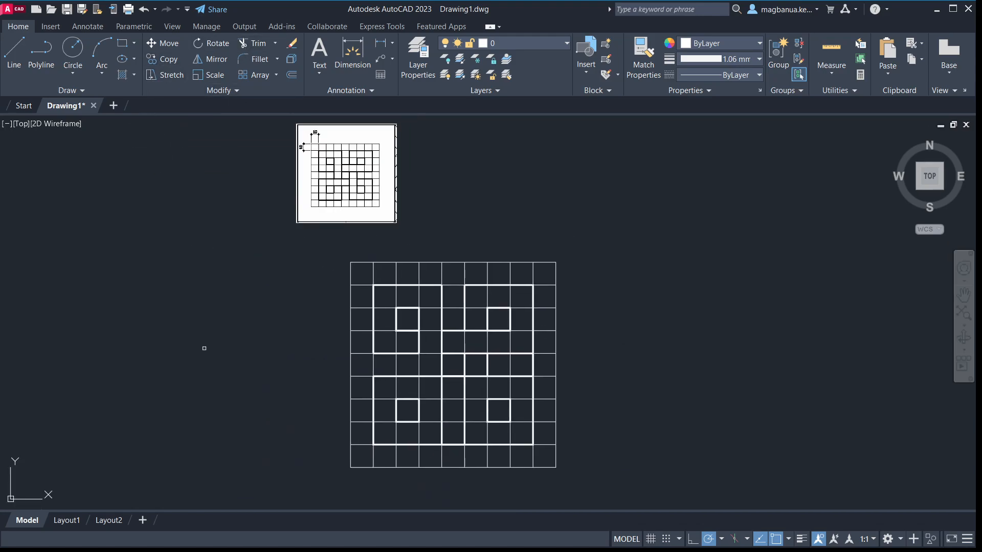
middle_drag(431, 474, 367, 414)
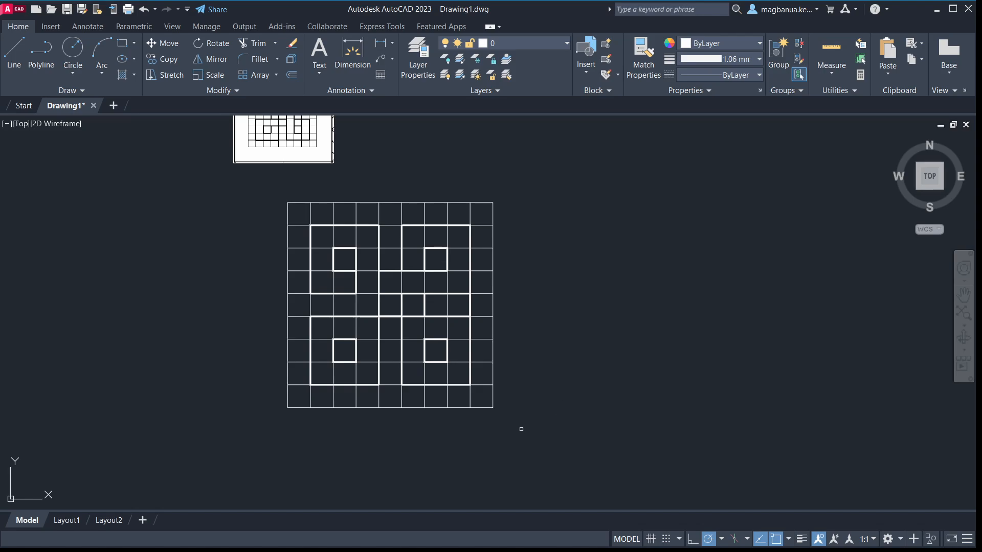
Draw two bold one-cell horizontal segments along row seven's upper edge, from the third-column square's upper-right corner across columns four and five.
click(41, 54)
click(378, 339)
key(Escape)
middle_drag(184, 336, 180, 380)
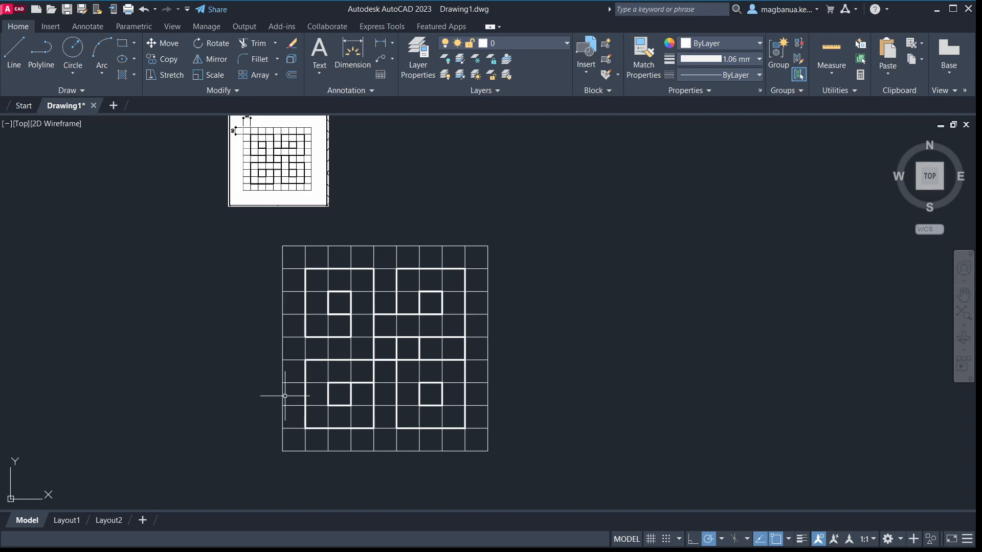
click(38, 53)
scroll(396, 393, up, 2)
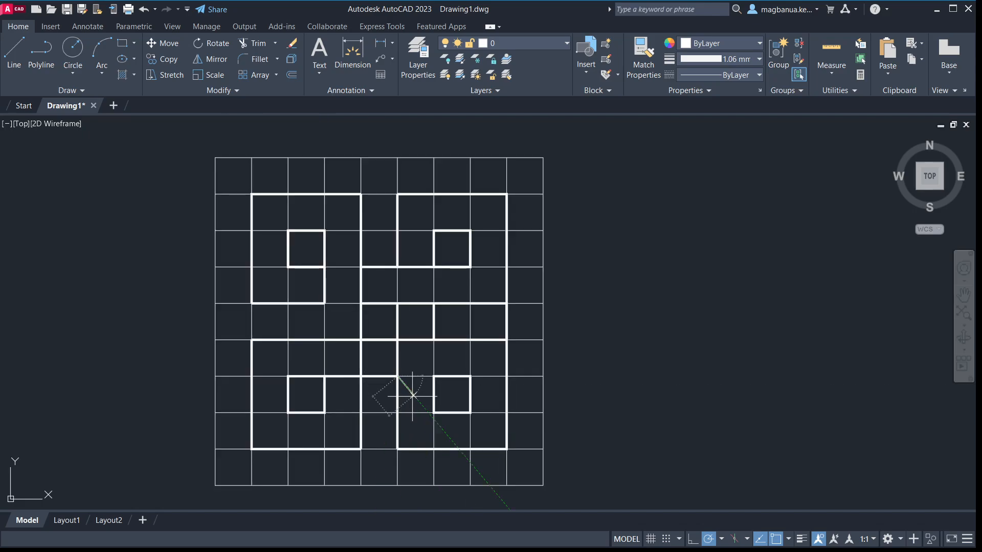
Following the reference, trim the lower-left rectangle's right edge in row six.
scroll(139, 308, down, 2)
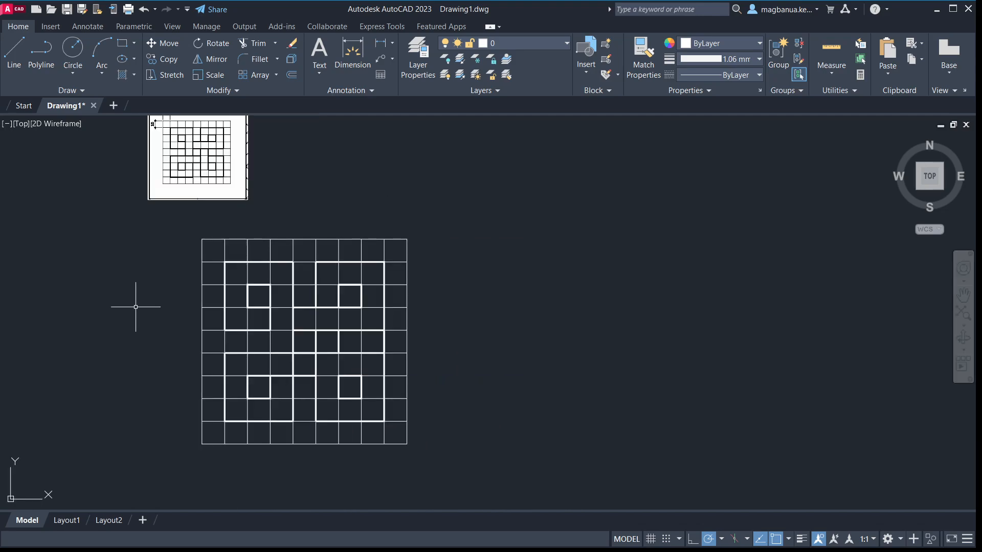
click(295, 361)
click(291, 362)
scroll(284, 368, up, 6)
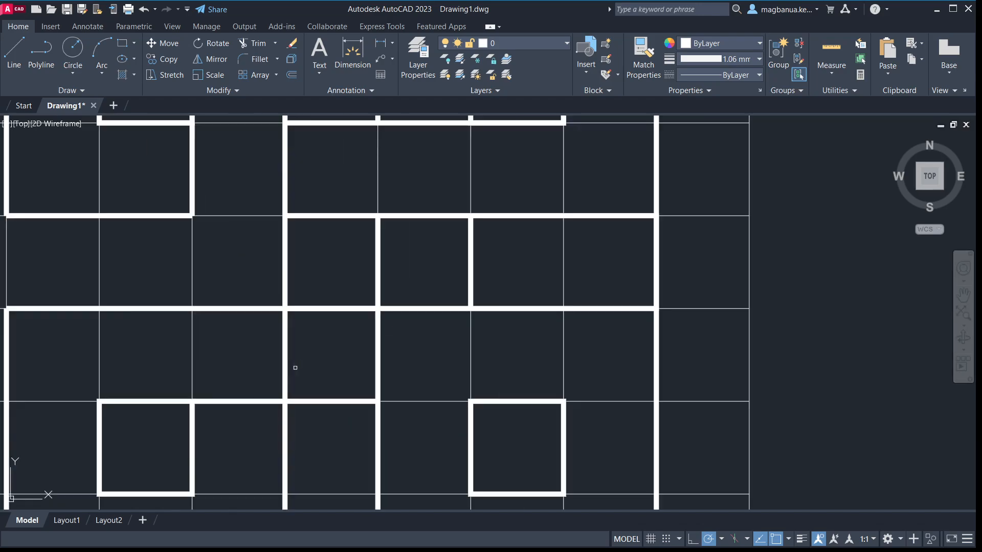
click(285, 338)
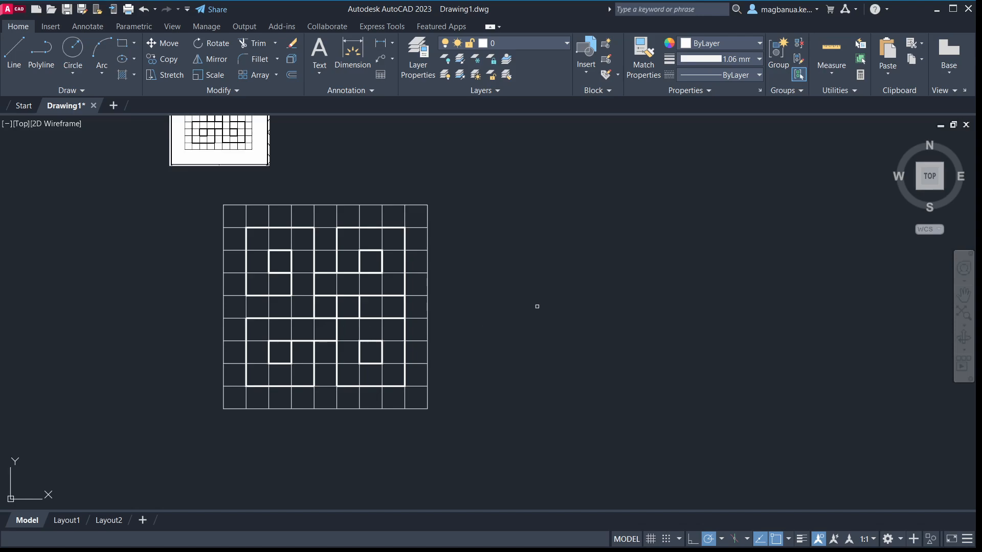
Draw a bold vertical line one cell long across row six, down to the upper-left corner of the seventh-row, seventh-column square.
scroll(521, 319, up, 2)
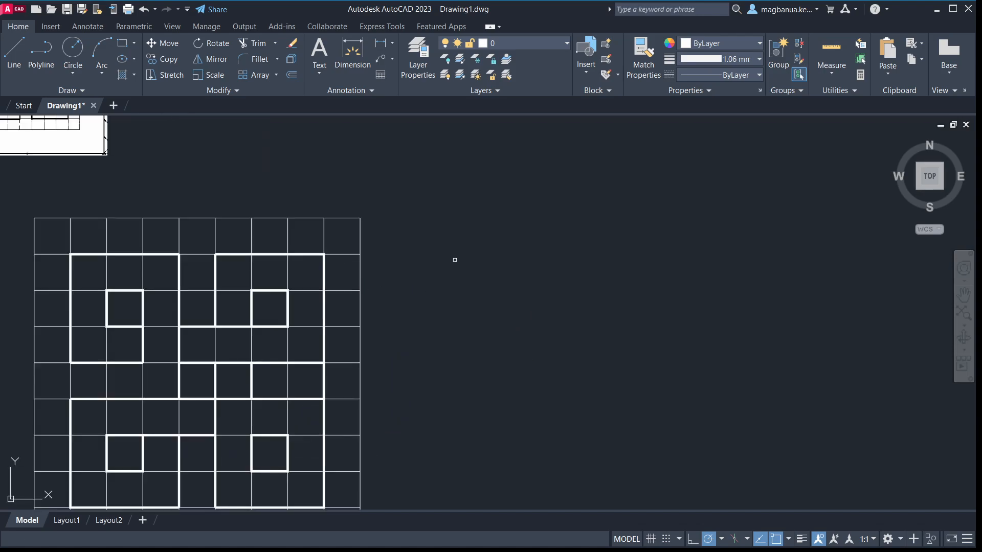
scroll(523, 323, down, 4)
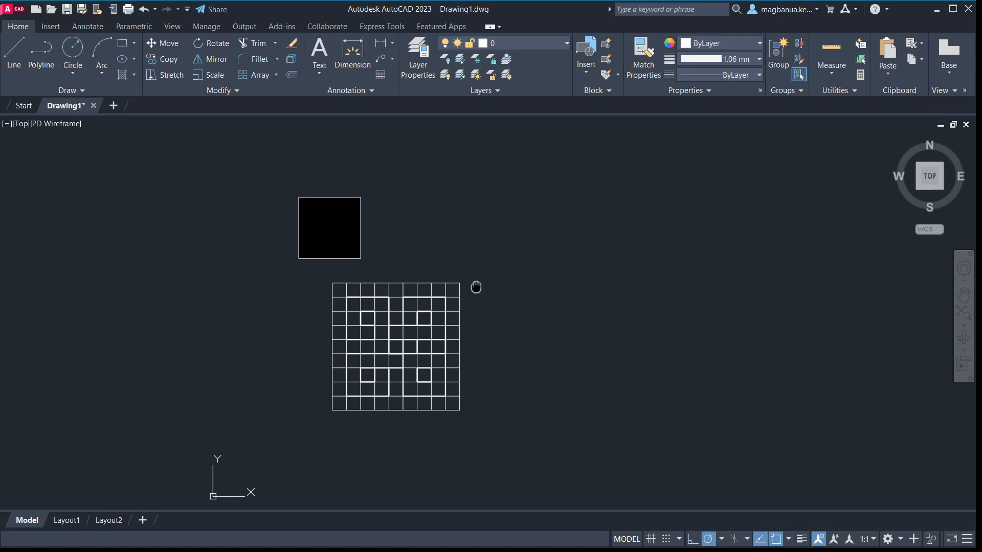
scroll(574, 367, up, 2)
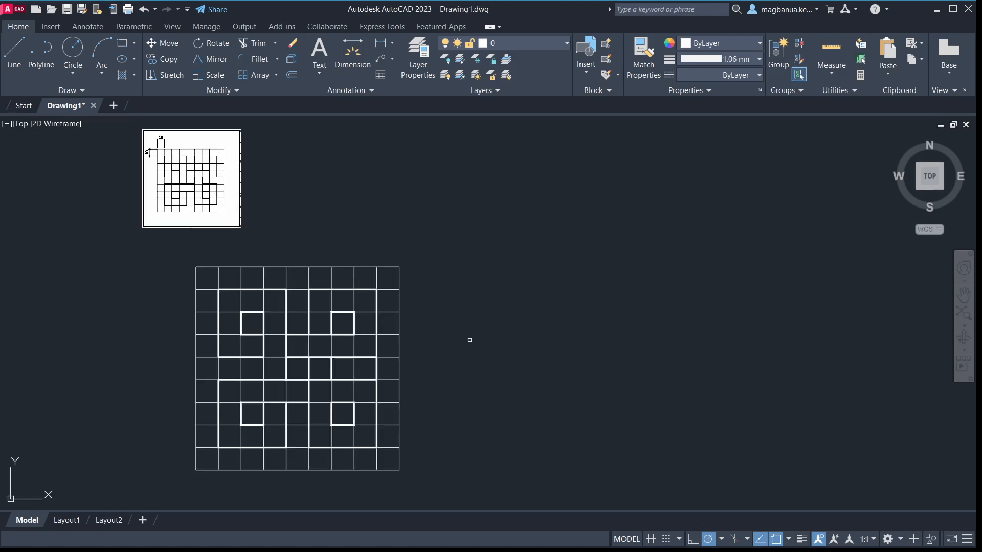
middle_drag(469, 327, 480, 288)
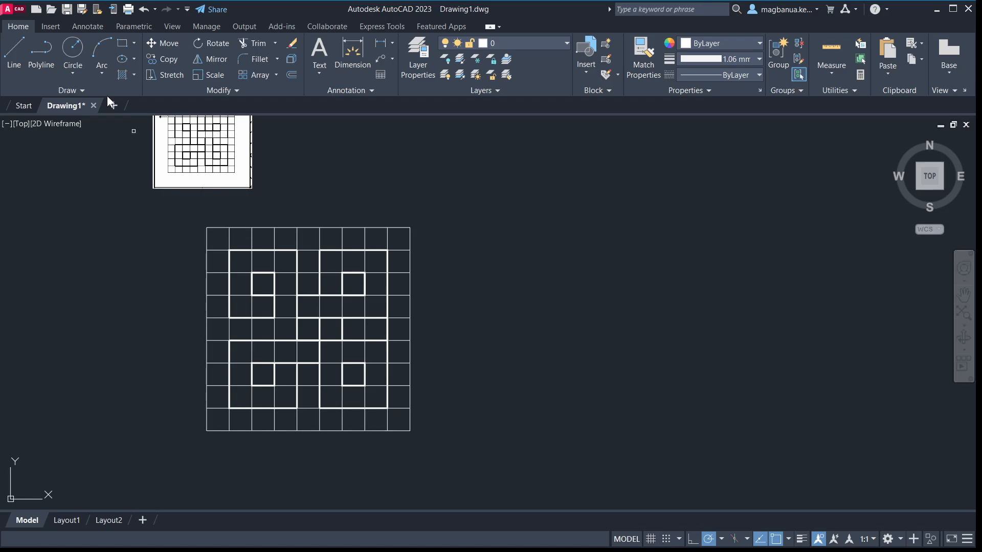
click(39, 48)
click(343, 340)
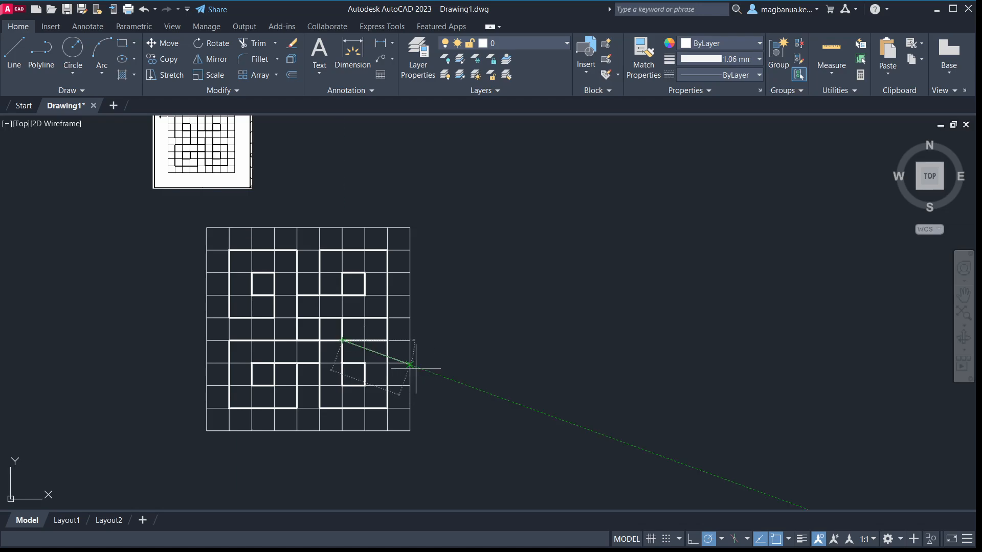
key(Escape)
Move the reference image from above the grid to the empty space on its right side.
mouse_move(517, 281)
middle_down()
mouse_move(525, 299)
mouse_move(500, 309)
mouse_move(545, 303)
middle_up()
scroll(476, 327, up, 2)
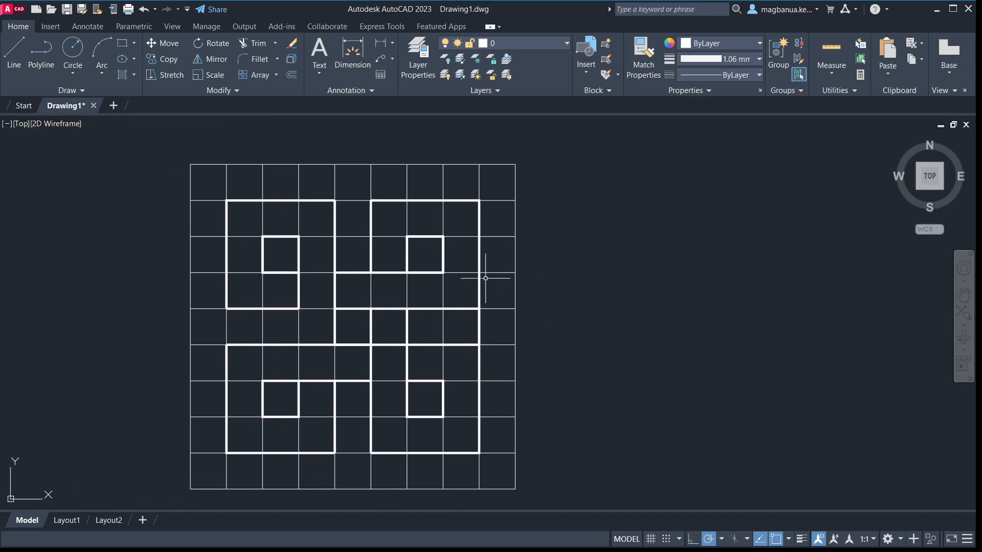
click(227, 212)
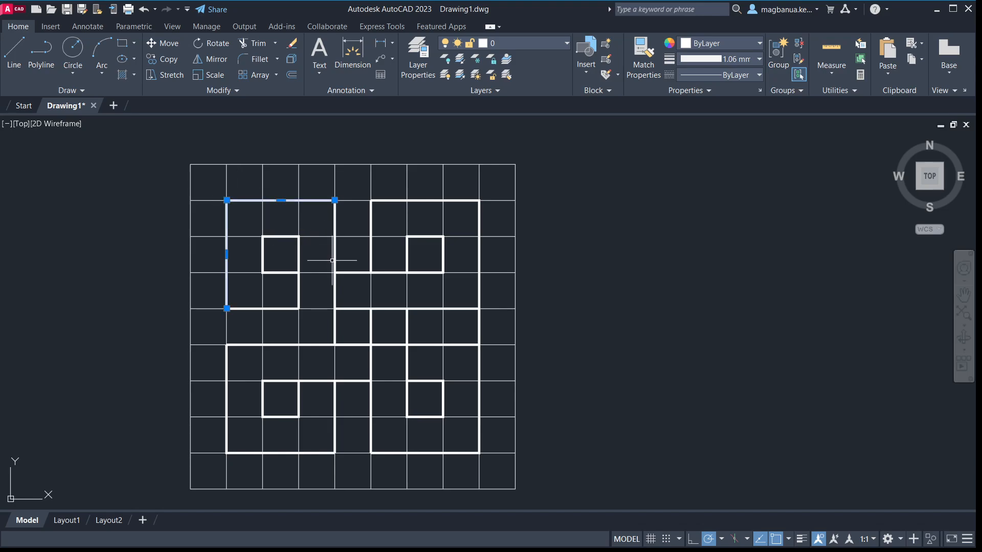
mouse_move(114, 199)
middle_down()
mouse_move(184, 272)
mouse_move(287, 325)
middle_up()
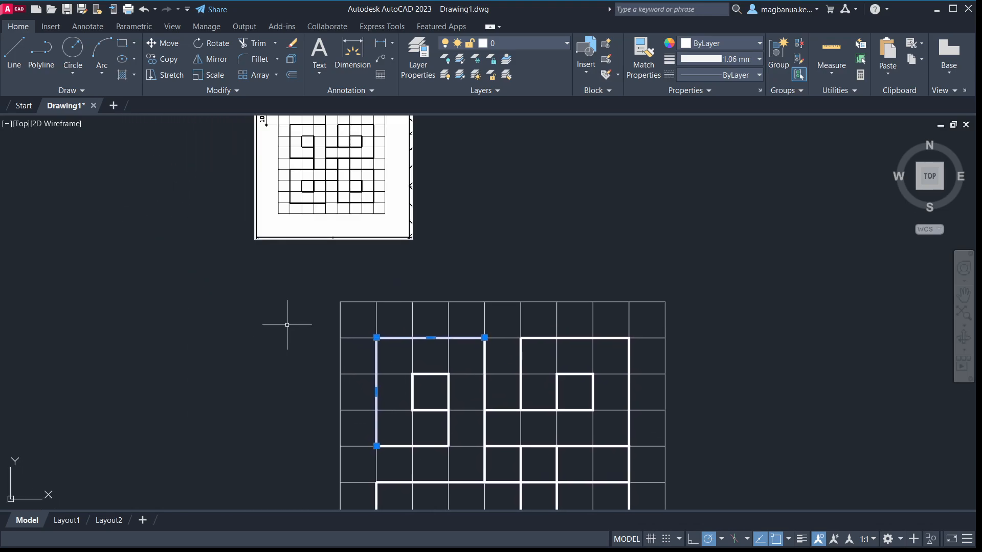
key(Escape)
click(312, 189)
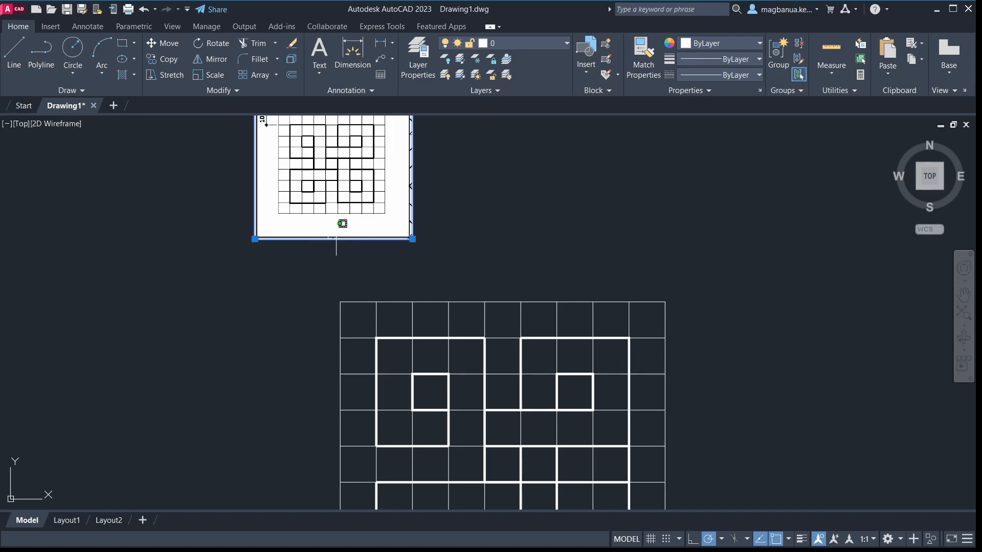
scroll(371, 254, down, 2)
click(358, 253)
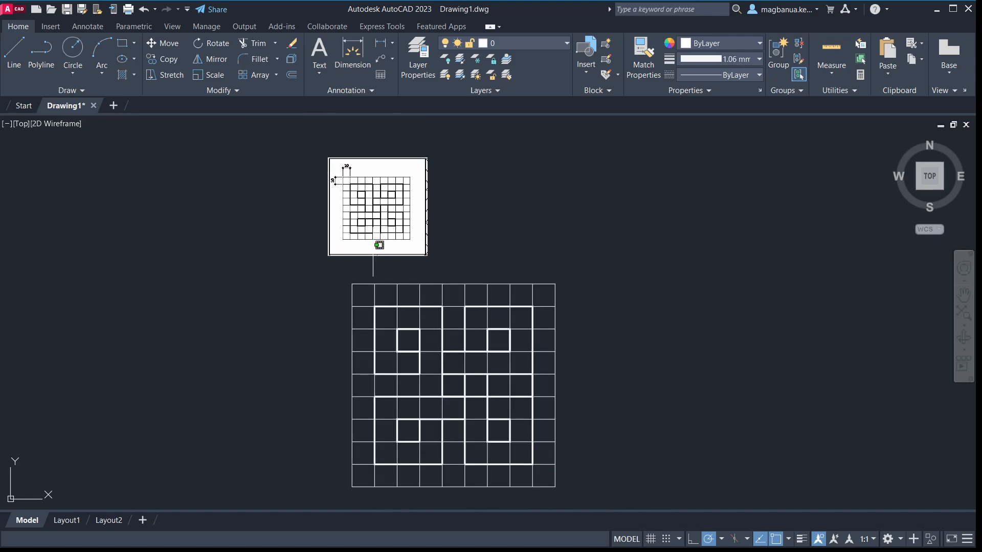
click(373, 255)
drag(360, 254, 681, 448)
middle_drag(581, 267, 450, 171)
Enlarge the reference image from two opposite corners to about the grid's size for comparison, and delete it.
click(531, 256)
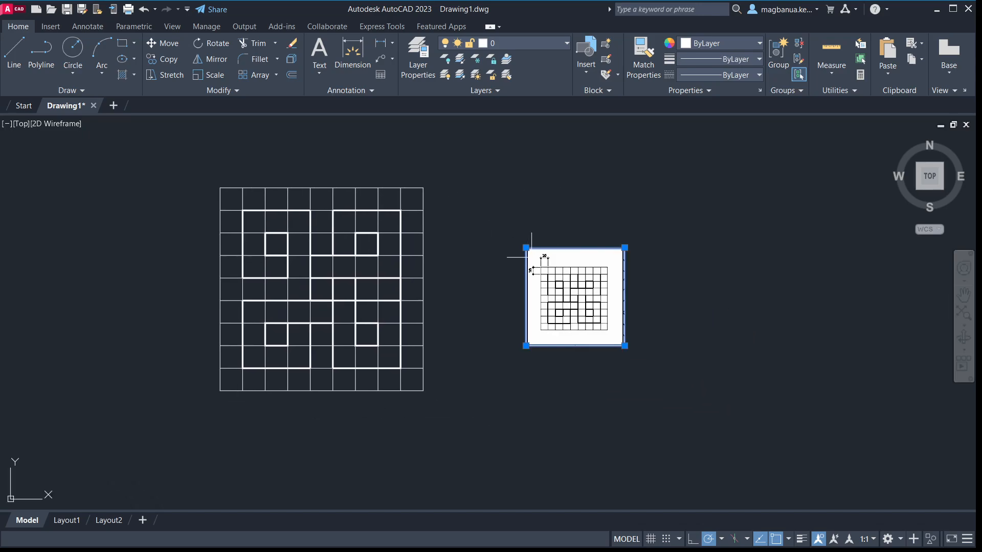
click(526, 248)
click(457, 181)
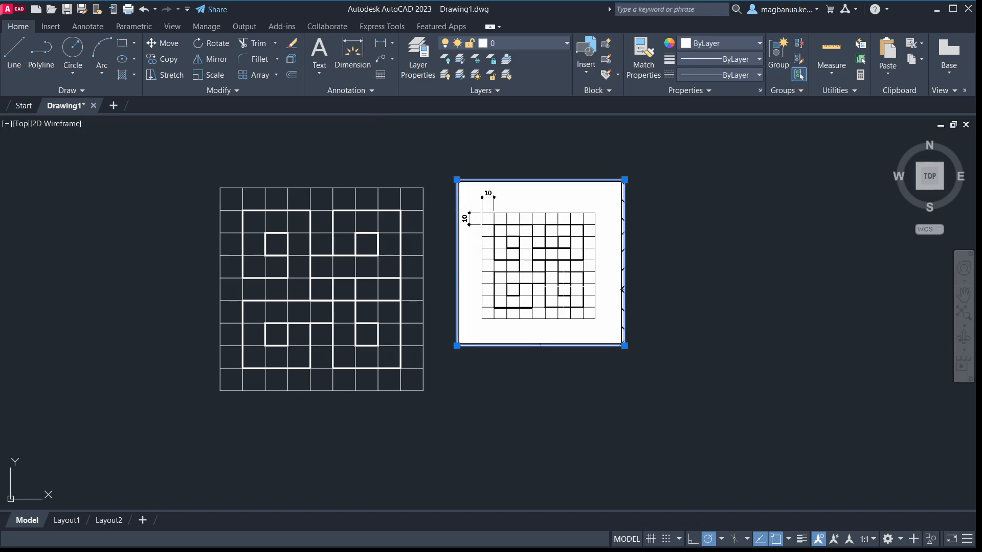
click(624, 345)
click(659, 381)
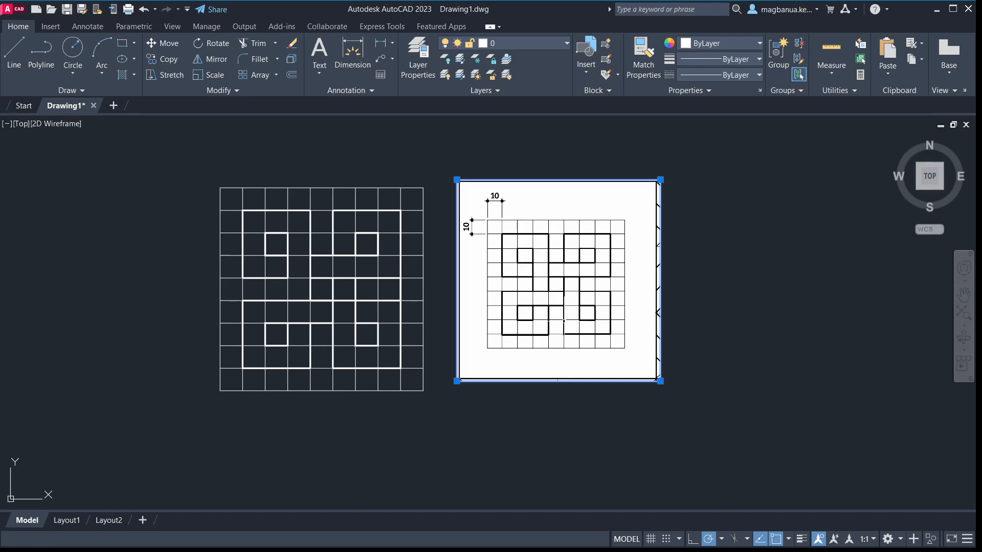
key(Delete)
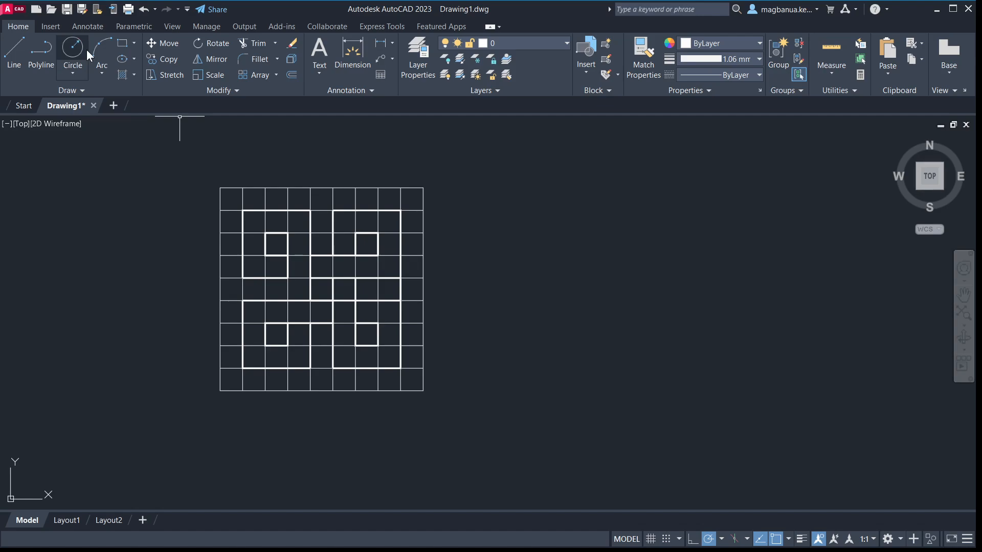
Draw a bold vertical line one cell long across row five, from the upper-left shape's lower-right corner to row six's upper edge.
scroll(314, 300, up, 2)
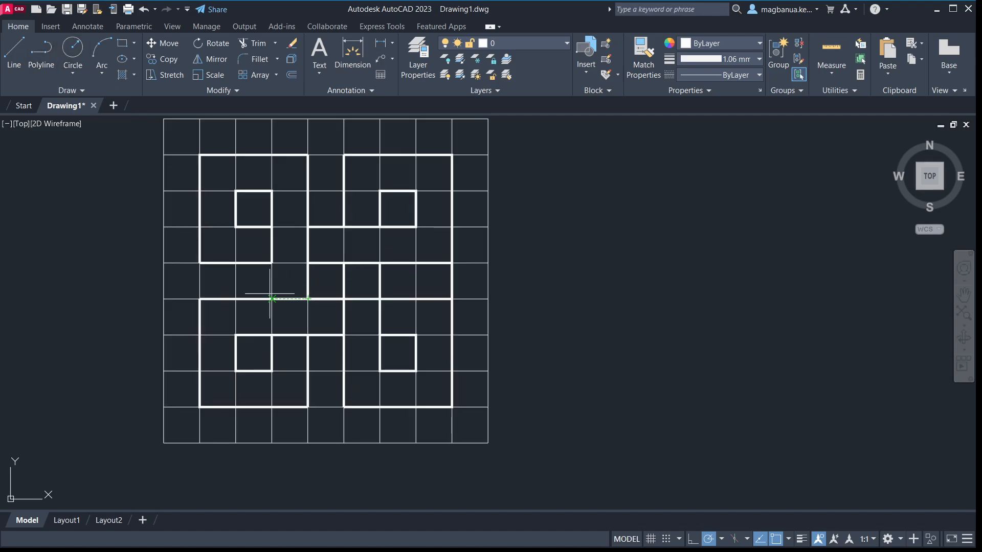
click(271, 262)
key(Escape)
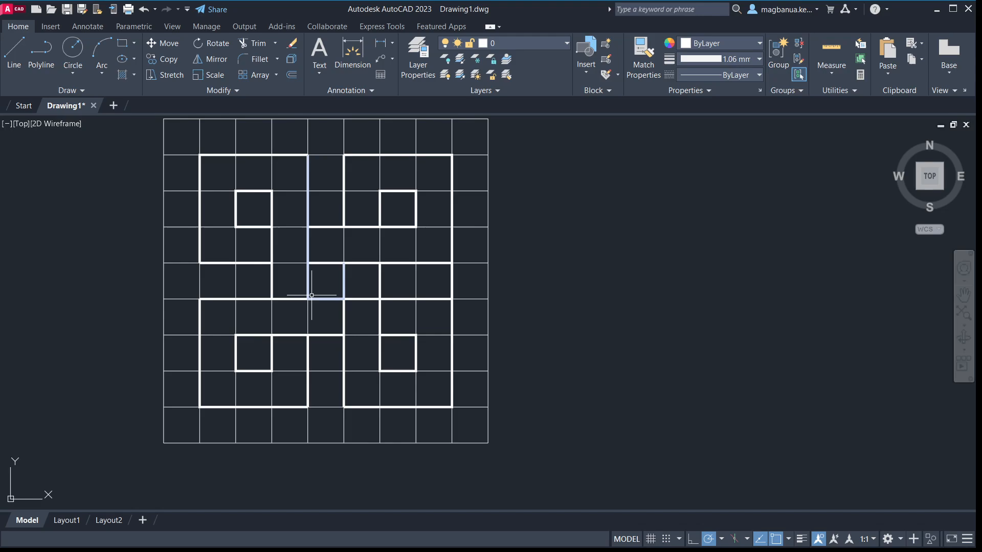
Examine the finished pattern's line weights in Layout2 and Layout1, and return to model space.
click(105, 520)
scroll(527, 332, up, 4)
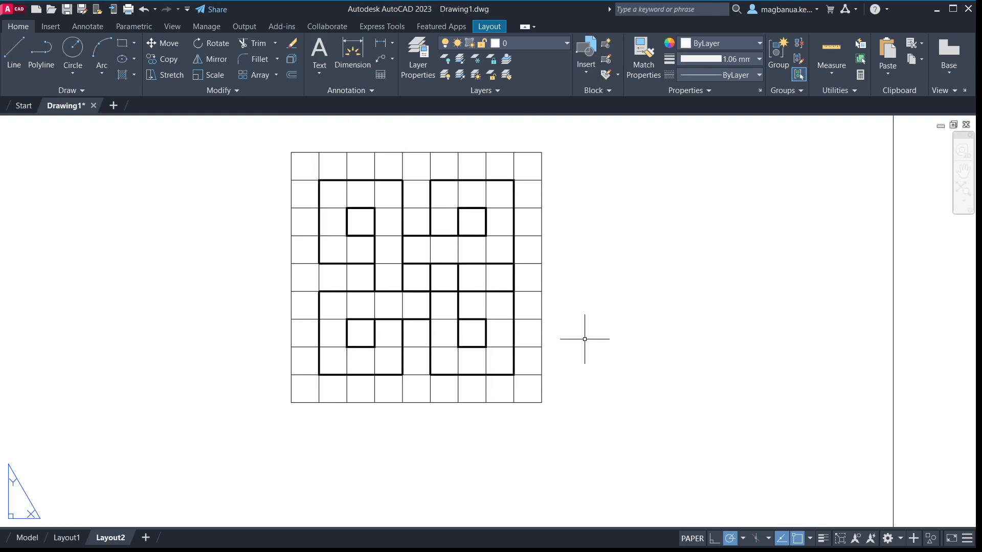
scroll(543, 328, down, 2)
scroll(565, 377, down, 1)
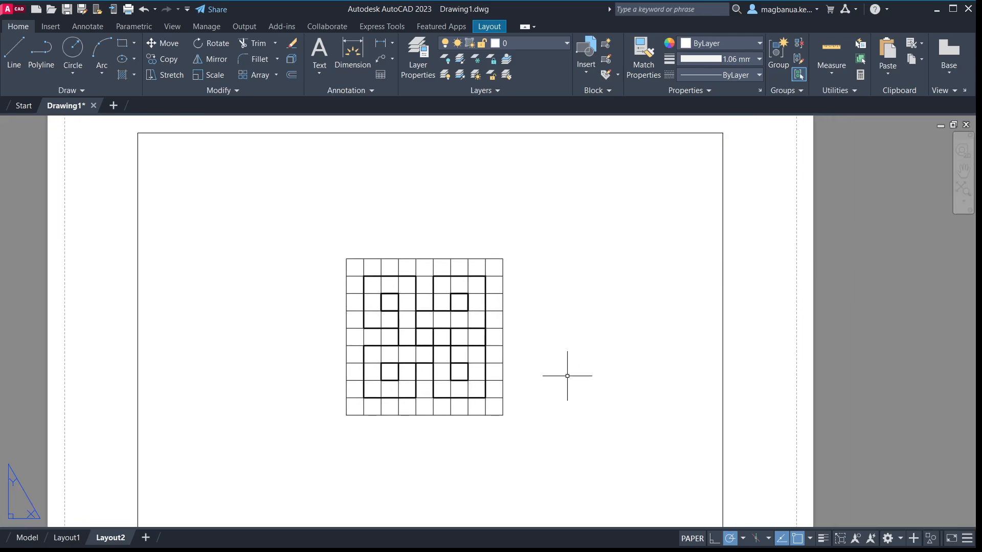
scroll(583, 347, down, 1)
mouse_move(593, 357)
middle_down()
mouse_move(609, 376)
mouse_move(596, 376)
middle_up()
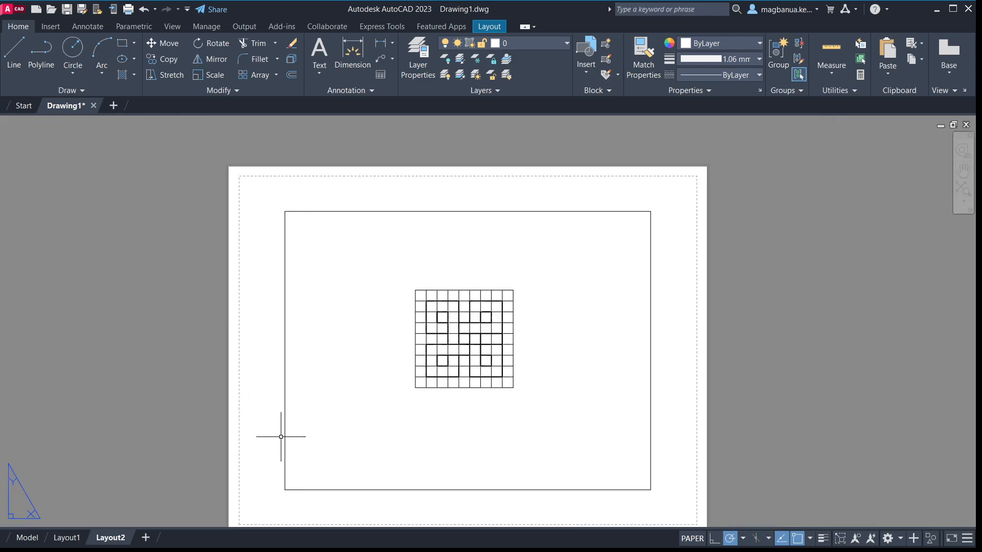
middle_drag(404, 421, 348, 412)
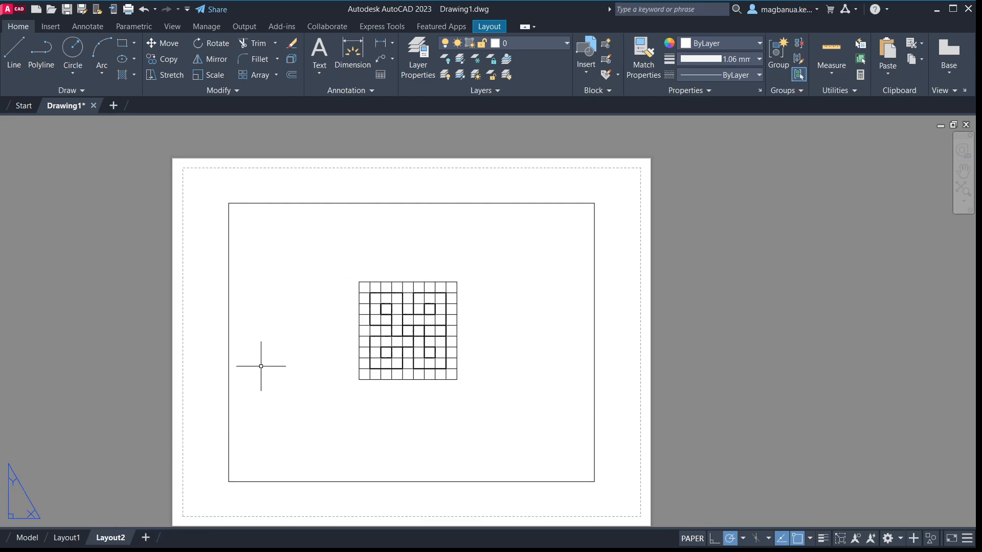
click(75, 539)
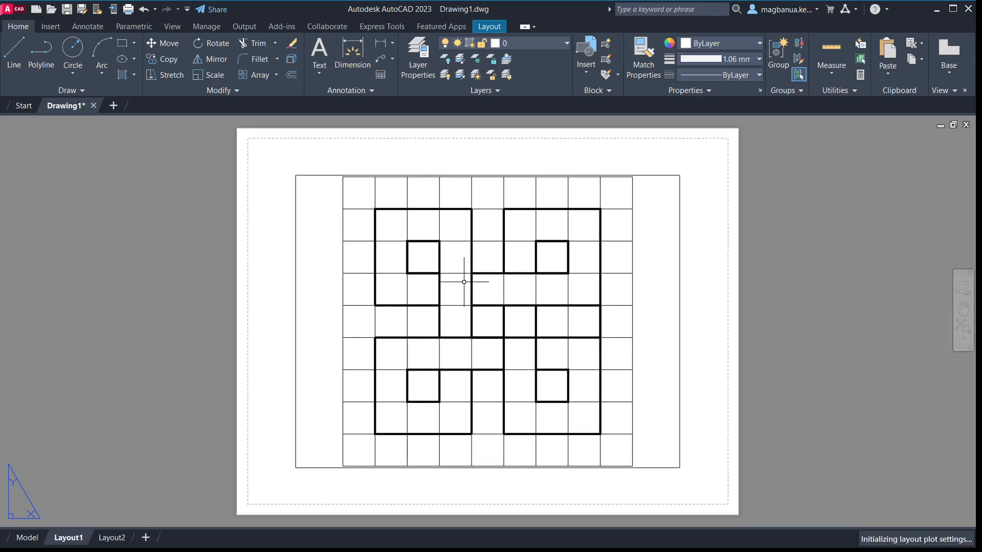
click(27, 537)
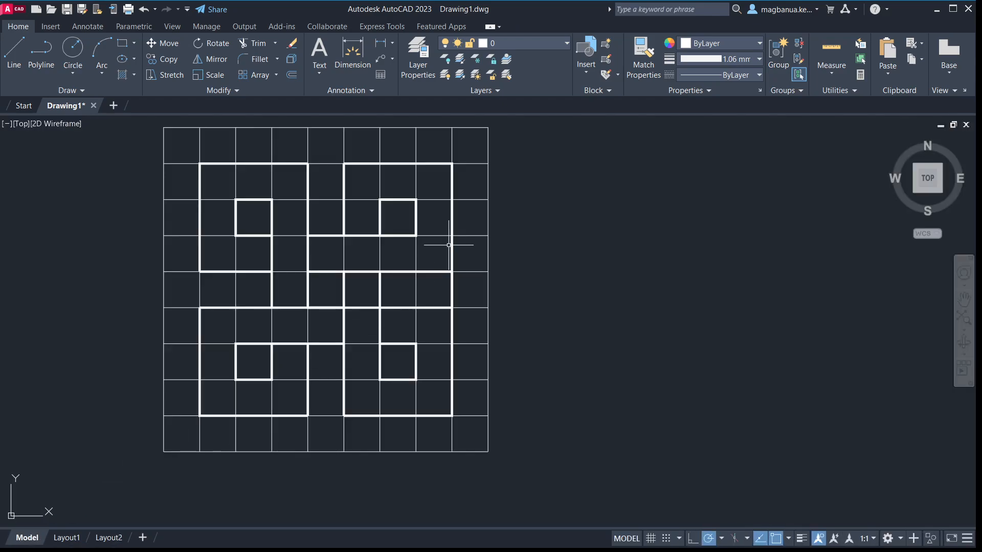
scroll(450, 230, down, 3)
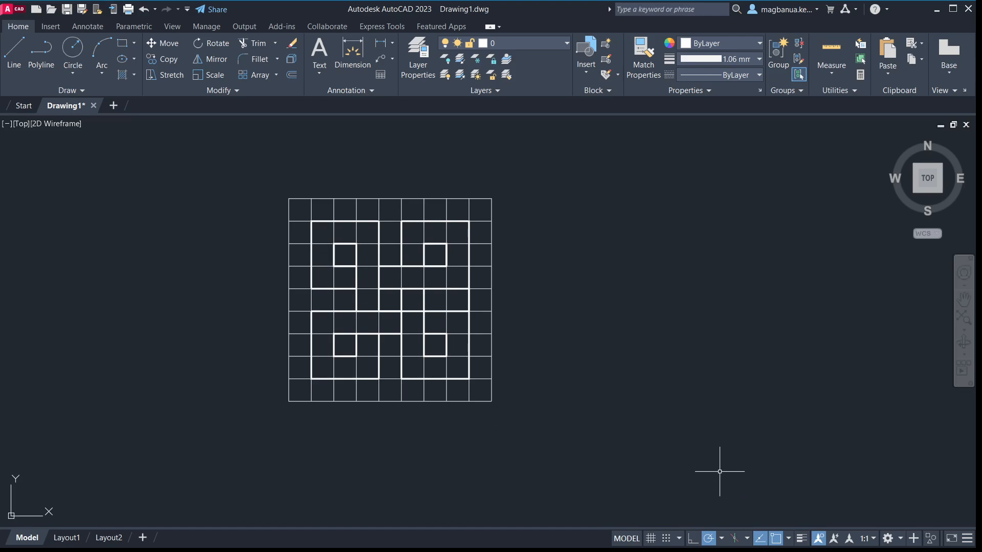
Turn on the drawing grid display and plot a window around the whole nine-by-nine figure to Majhong.pdf.
key(F7)
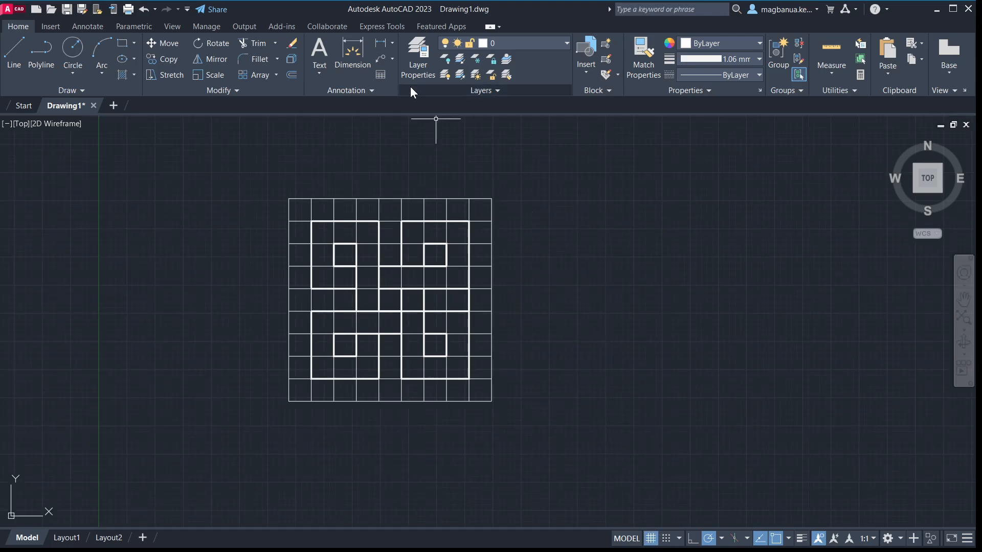
click(252, 27)
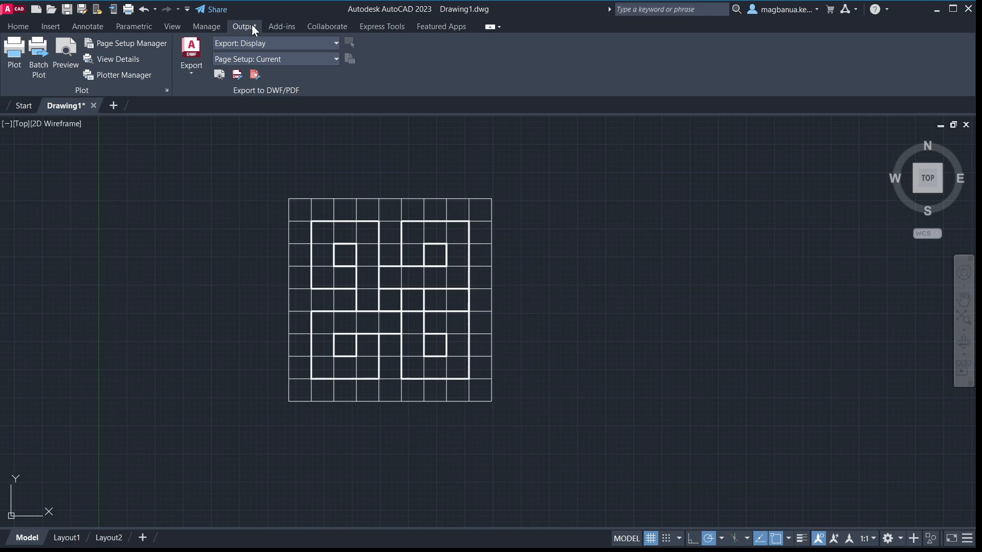
click(25, 59)
click(239, 172)
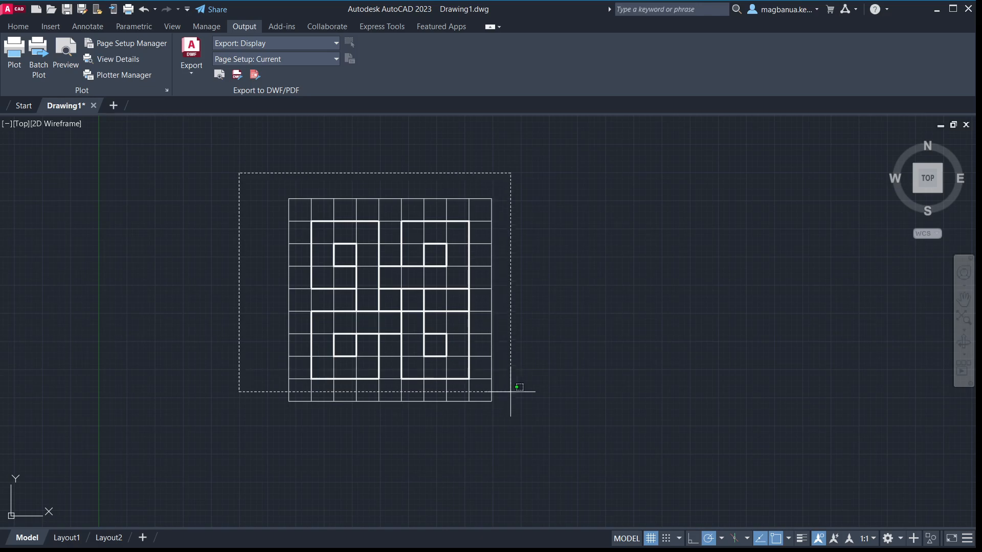
click(540, 433)
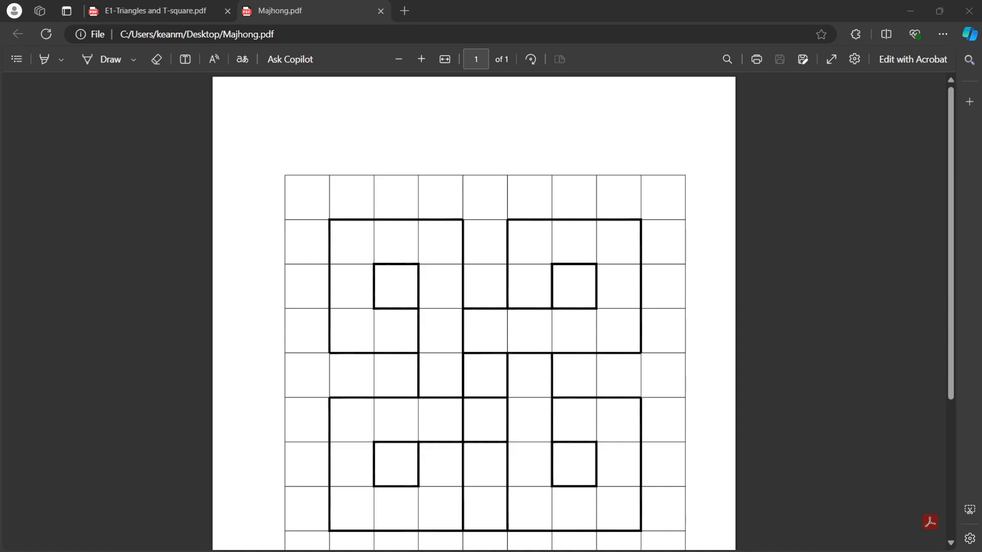
Examine the plotted pattern in Majhong.pdf, rotate its page a quarter turn clockwise, and switch back to AutoCAD.
scroll(430, 262, down, 2)
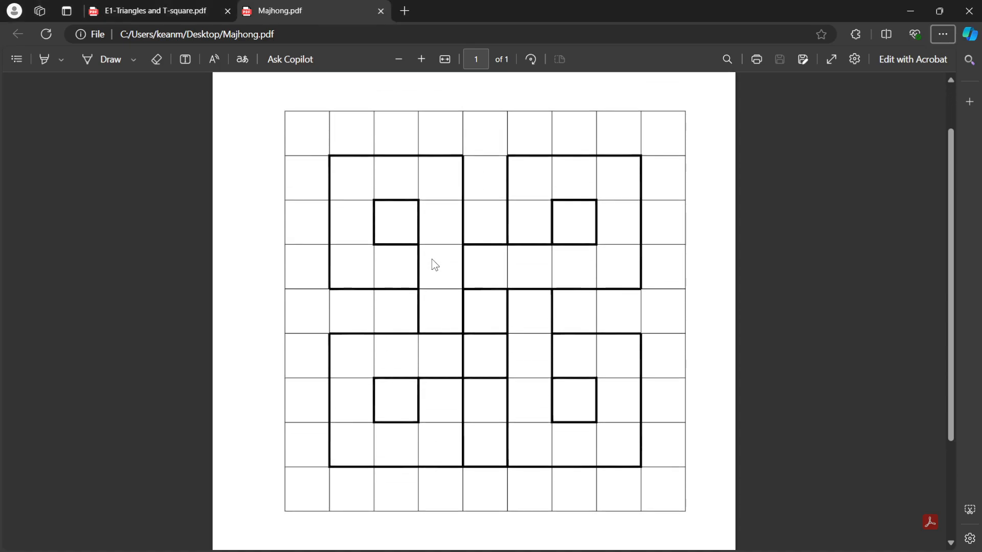
scroll(586, 282, down, 1)
ctrl+scroll(587, 284, down, 1)
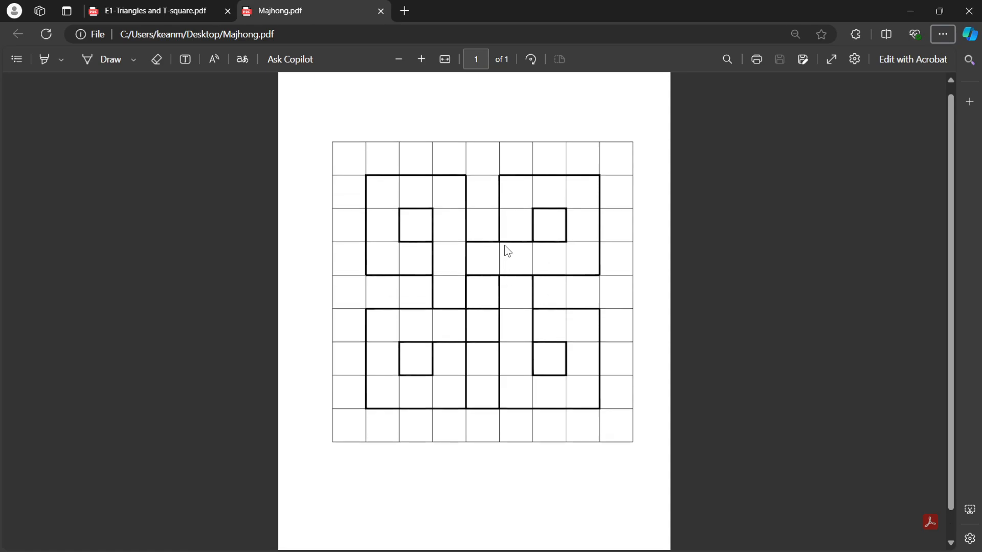
click(533, 60)
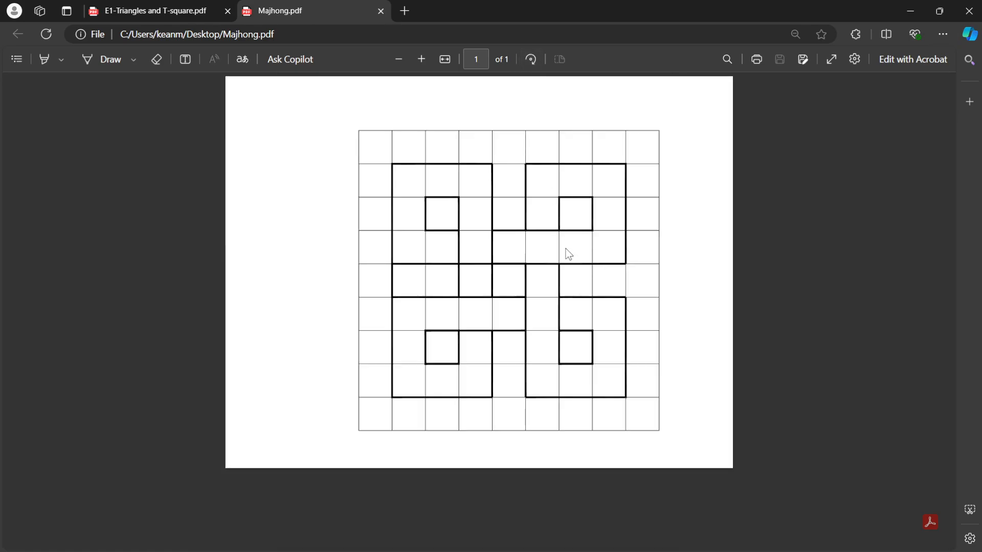
key(alt+Tab)
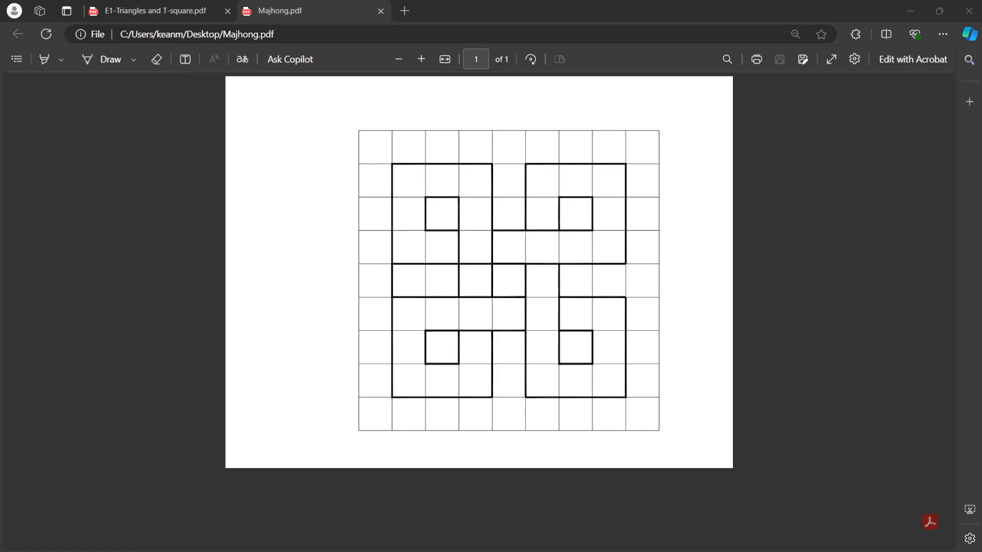